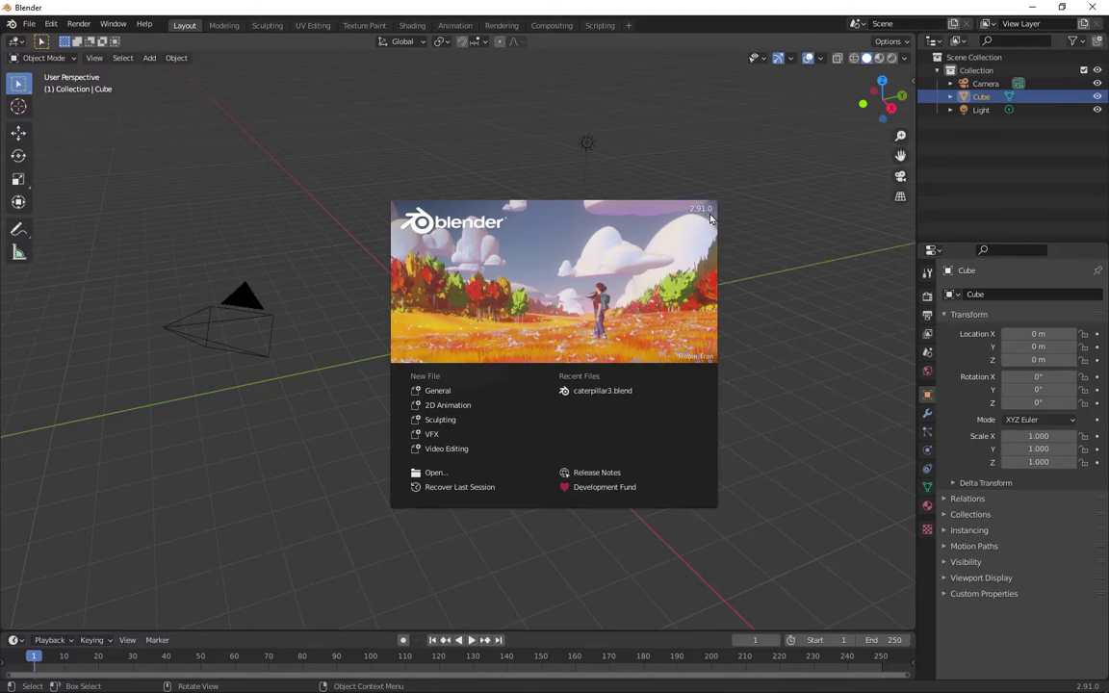
# Step: Open the recent file caterpillar3.blend and rename the Icosphere object to Caterpillar
pyautogui.click(599, 392)
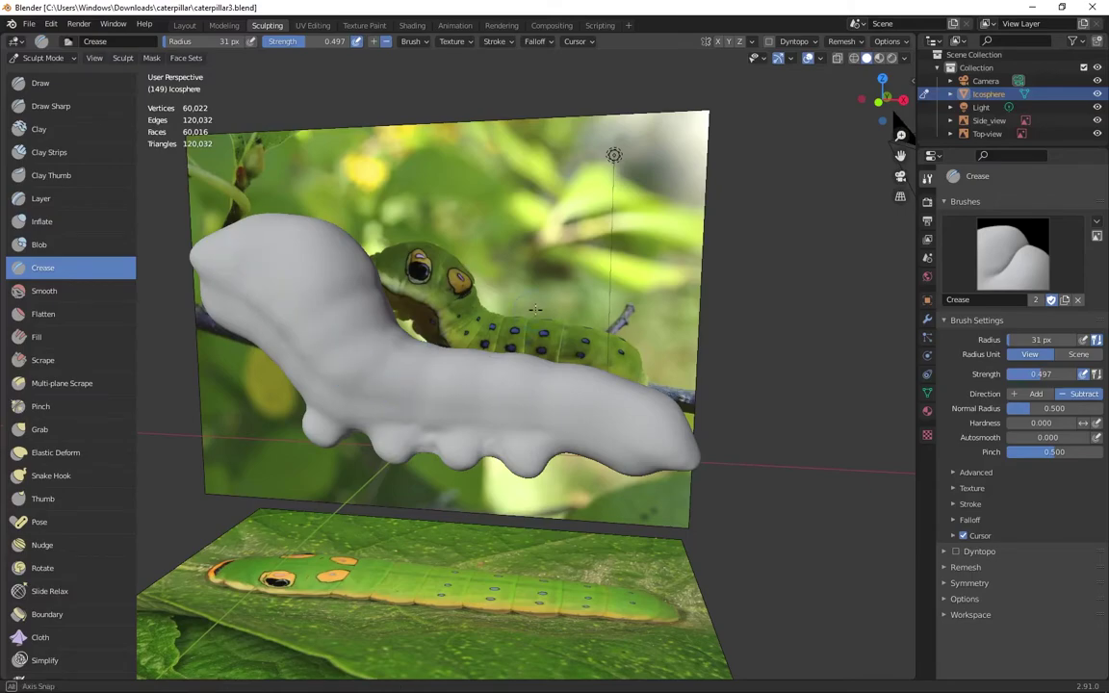
pyautogui.moveTo(481, 278); pyautogui.dragTo(540, 281, button='middle')
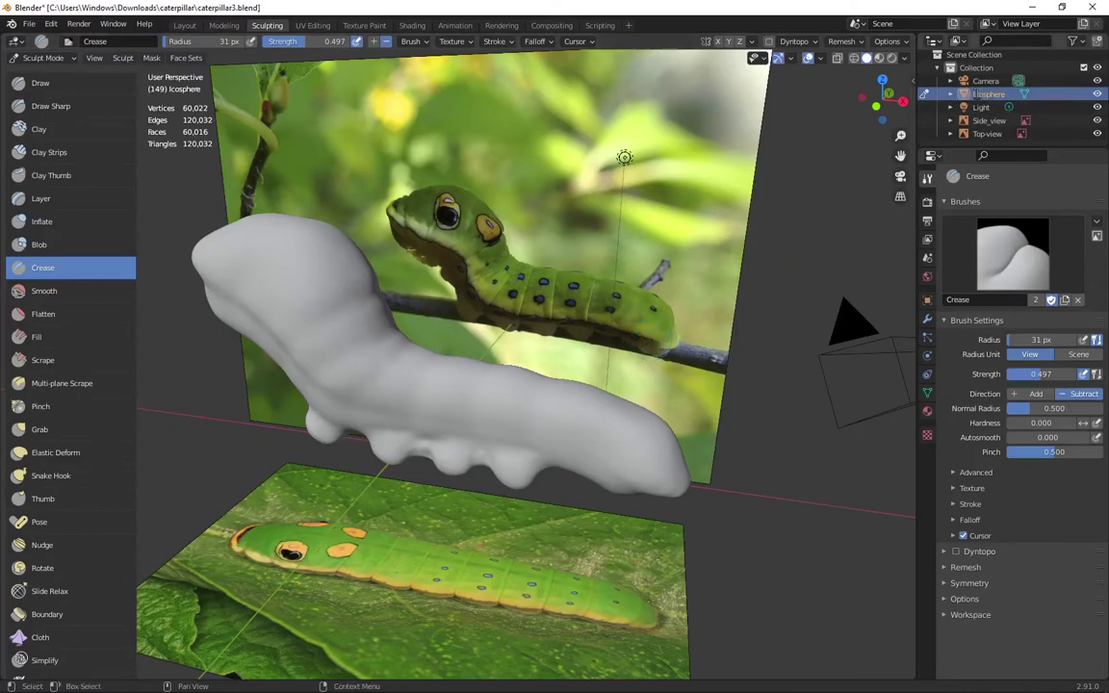
pyautogui.doubleClick(979, 95)
pyautogui.write('Caterpillar')
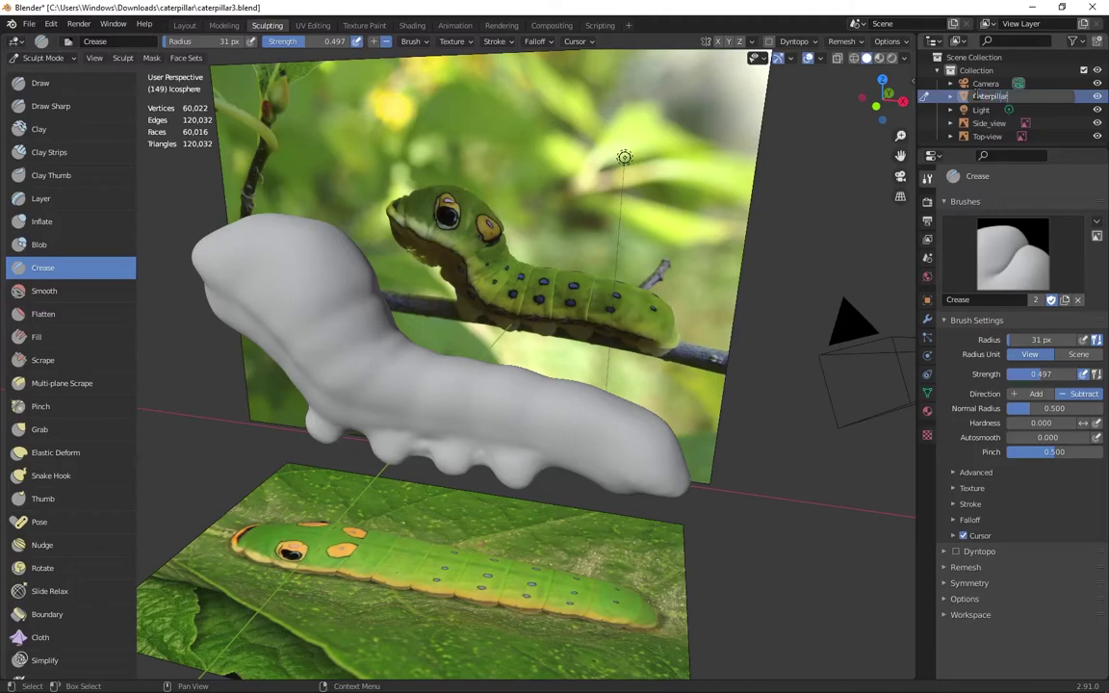
pyautogui.press('Return')
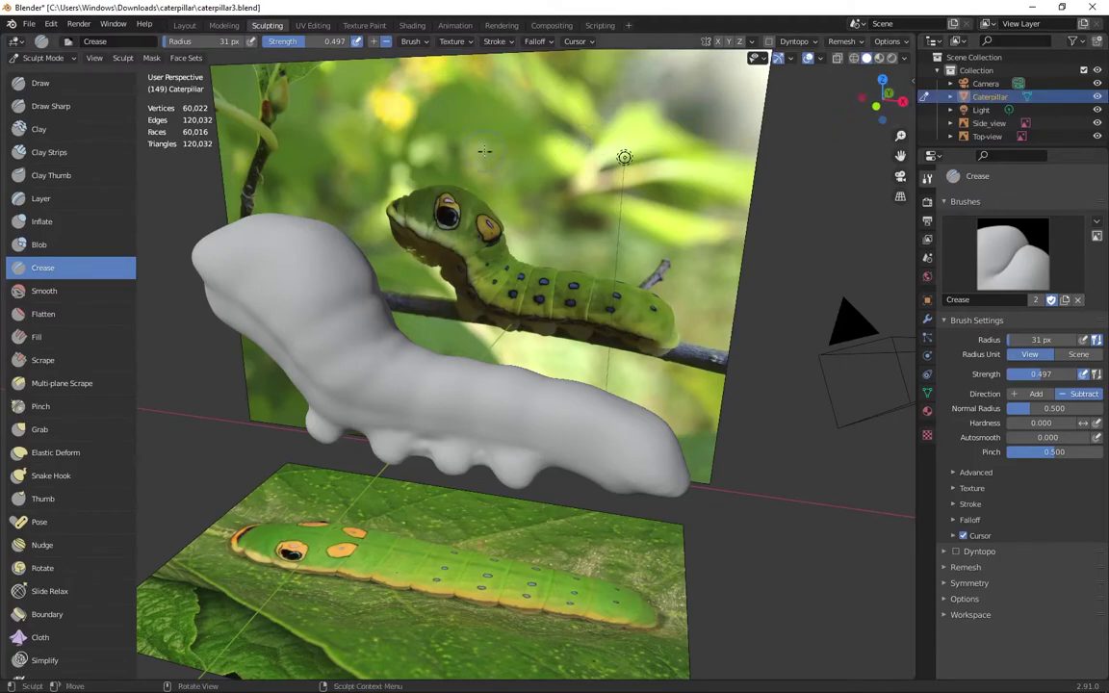
# Step: Paint a diagonal face set stroke on the side of the caterpillar's head with the Draw Face Sets brush
pyautogui.scroll(-1, 34, 347)
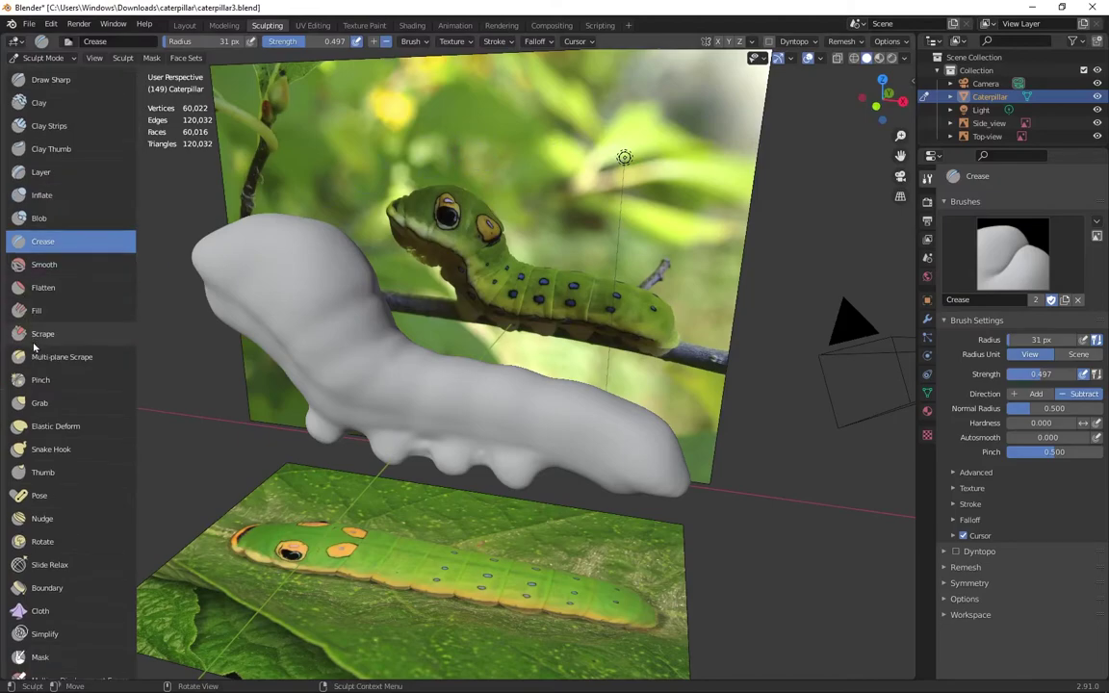
pyautogui.scroll(-7, 35, 347)
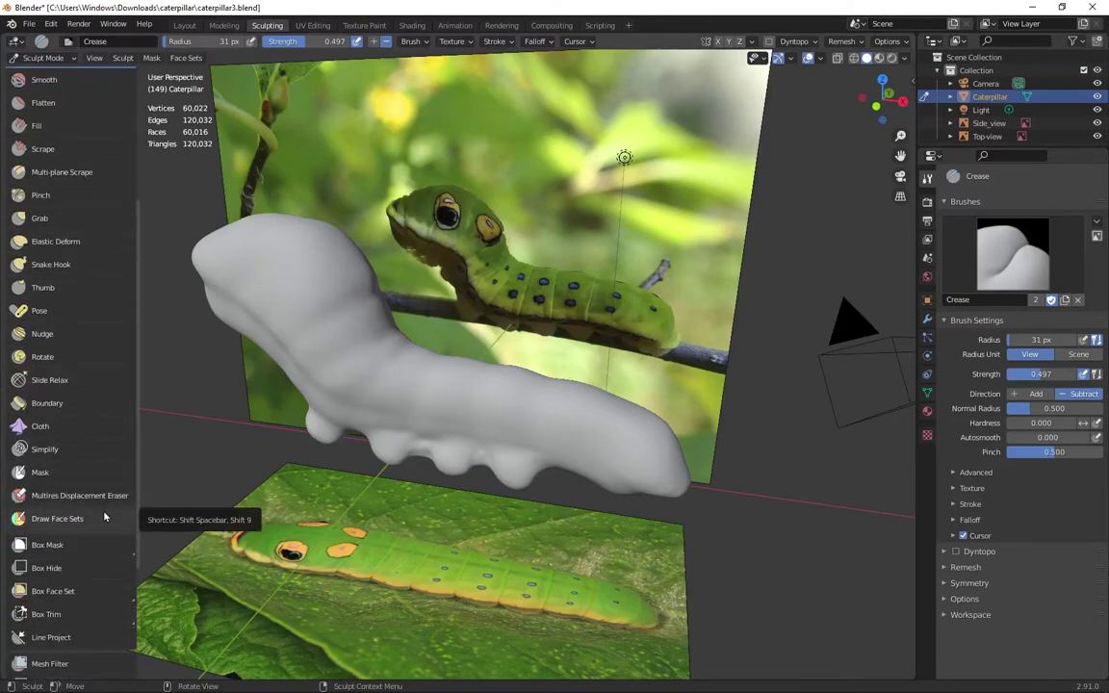
pyautogui.click(105, 519)
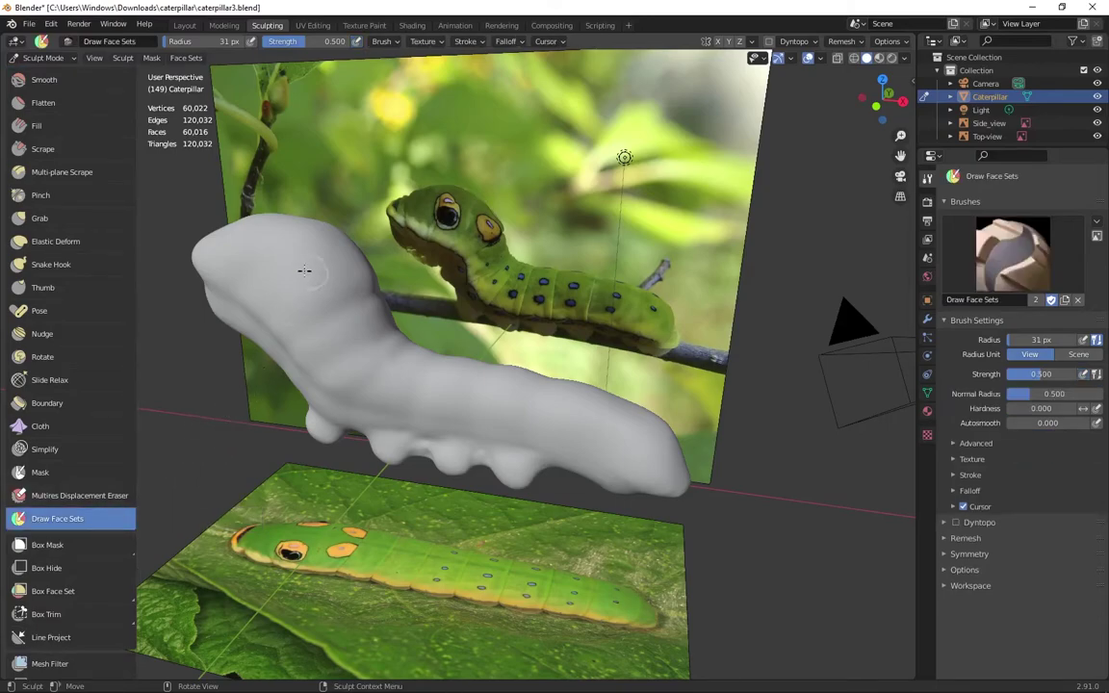
pyautogui.moveTo(298, 264); pyautogui.dragTo(355, 325)
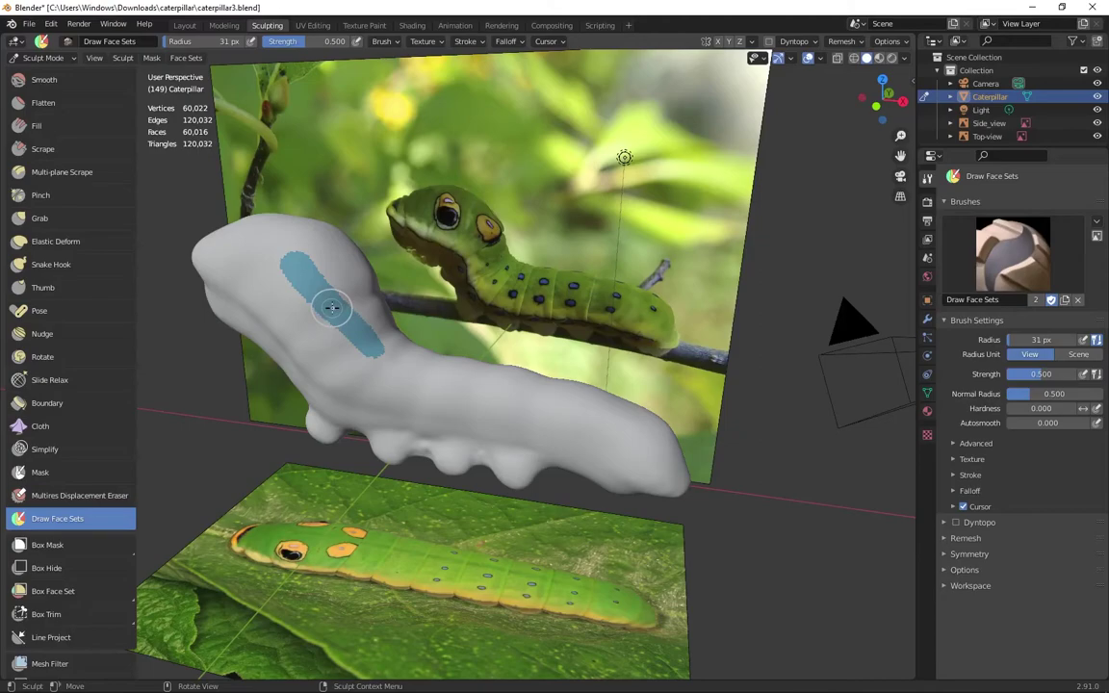
# Step: Set the brush radius to 55 px, try a separate face set stroke beside the first one, and undo that stroke
pyautogui.press('f')
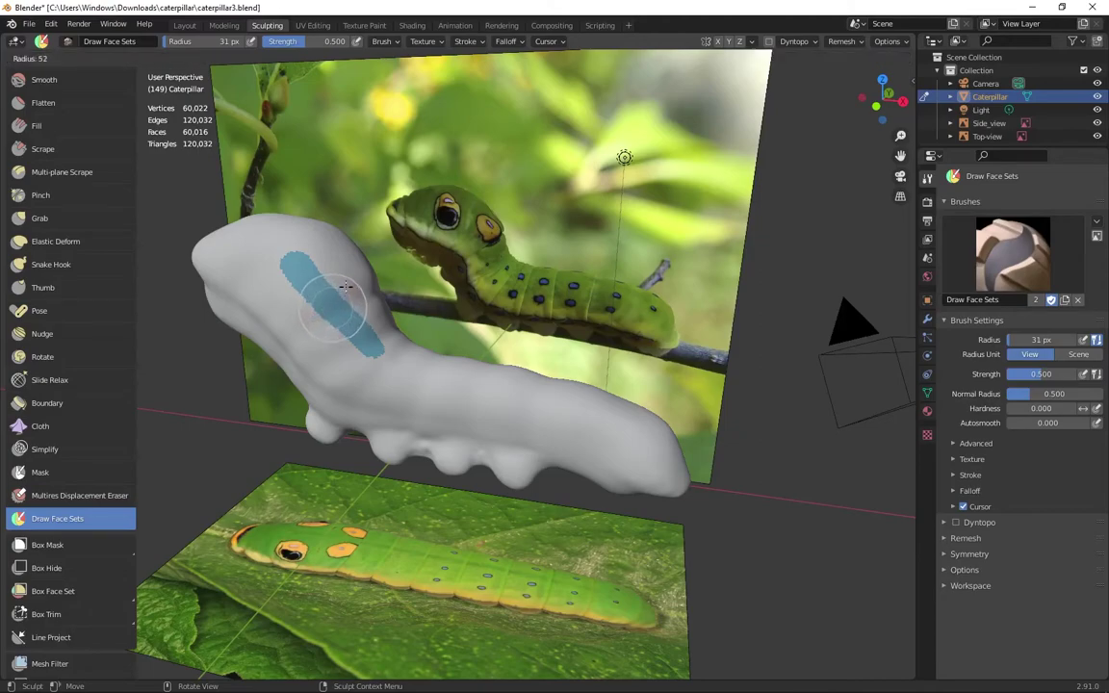
pyautogui.click(348, 282)
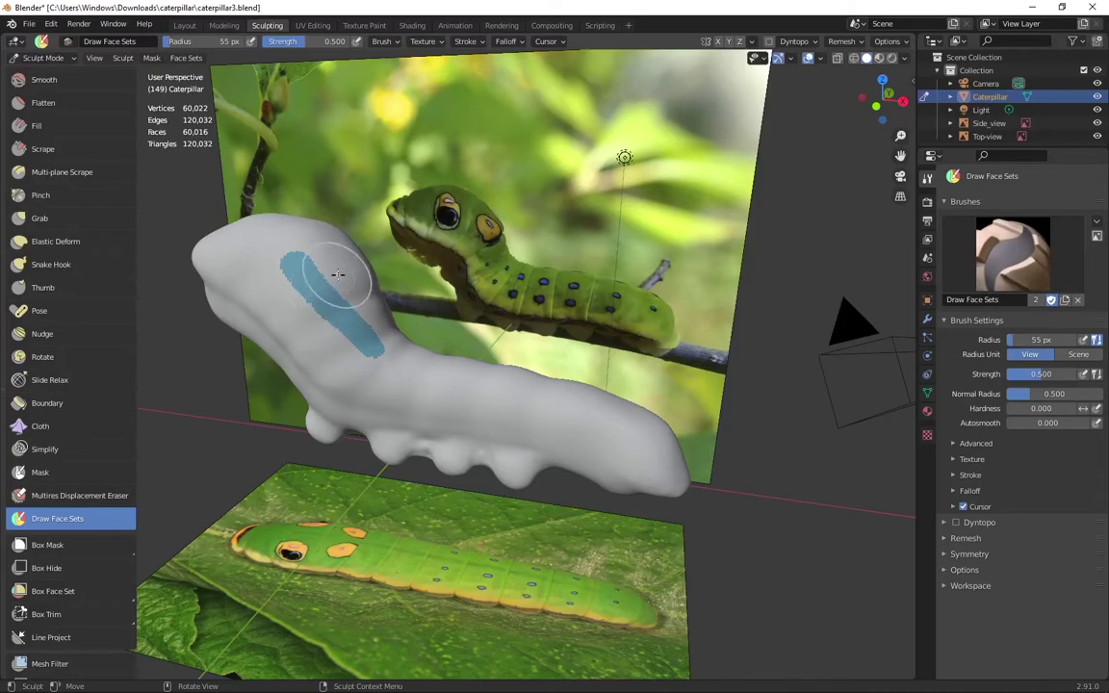
pyautogui.moveTo(338, 275)
pyautogui.mouseDown()
pyautogui.moveTo(323, 267)
pyautogui.moveTo(356, 296)
pyautogui.mouseUp()
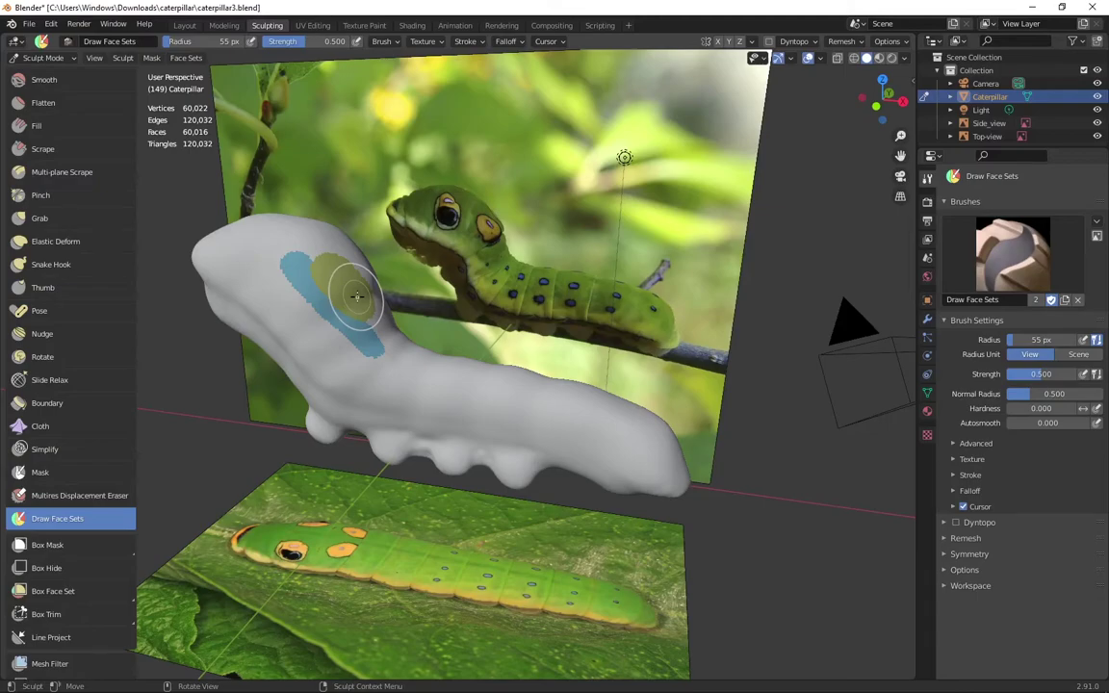
pyautogui.hotkey('ctrl', 'z')
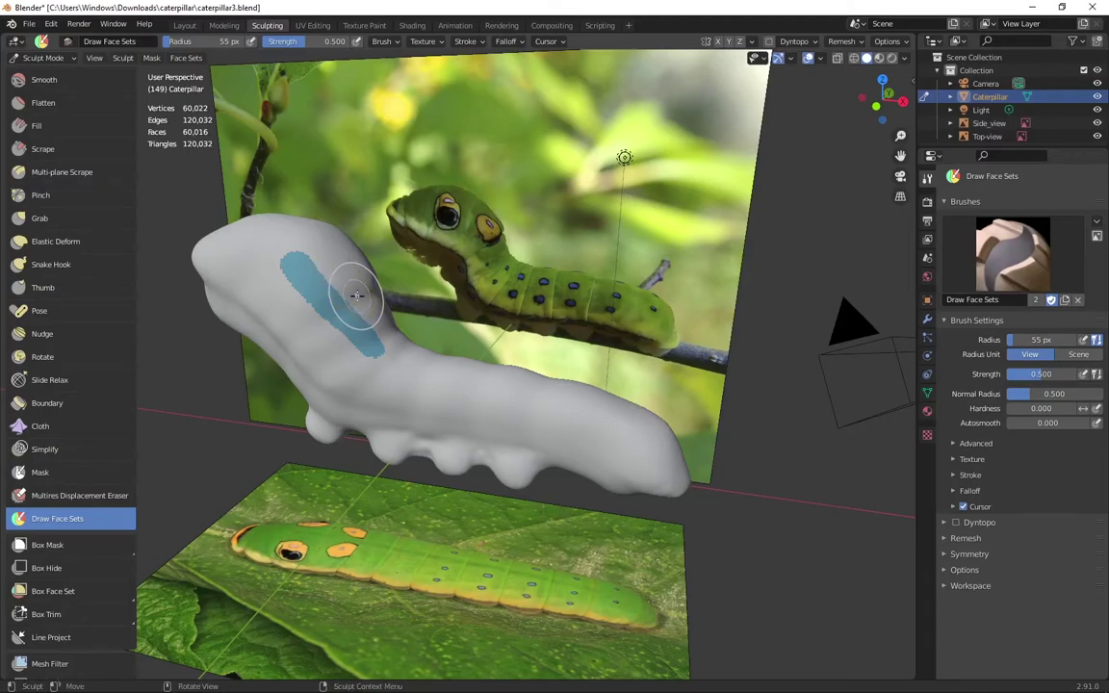
# Step: Extend the existing blue face set over the caterpillar's head, back and near side
pyautogui.keyDown('ctrl'); pyautogui.moveTo(300, 233); pyautogui.dragTo(341, 275); pyautogui.keyUp('ctrl')
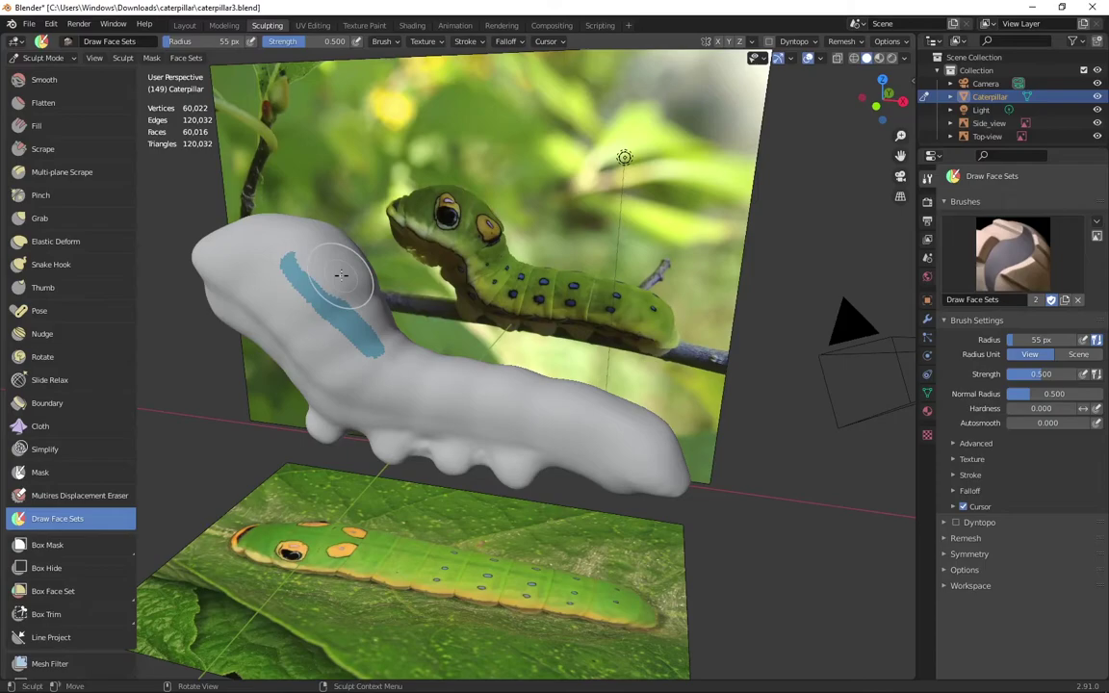
pyautogui.moveTo(341, 275)
pyautogui.keyDown('ctrl'); pyautogui.keyDown('shift'); pyautogui.mouseDown()
pyautogui.moveTo(327, 313)
pyautogui.moveTo(274, 289)
pyautogui.moveTo(293, 272)
pyautogui.moveTo(242, 243)
pyautogui.moveTo(321, 305)
pyautogui.moveTo(628, 429)
pyautogui.mouseUp(); pyautogui.keyUp('shift'); pyautogui.keyUp('ctrl')
pyautogui.moveTo(316, 323)
pyautogui.keyDown('ctrl'); pyautogui.mouseDown()
pyautogui.moveTo(555, 406)
pyautogui.moveTo(240, 260)
pyautogui.moveTo(405, 289)
pyautogui.moveTo(218, 248)
pyautogui.moveTo(304, 244)
pyautogui.moveTo(285, 257)
pyautogui.mouseUp(); pyautogui.keyUp('ctrl')
pyautogui.moveTo(664, 289)
pyautogui.mouseDown(button='middle')
pyautogui.moveTo(517, 312)
pyautogui.moveTo(482, 307)
pyautogui.mouseUp(button='middle')
pyautogui.moveTo(481, 307)
pyautogui.keyDown('ctrl'); pyautogui.mouseDown()
pyautogui.moveTo(243, 416)
pyautogui.moveTo(558, 277)
pyautogui.moveTo(520, 282)
pyautogui.mouseUp(); pyautogui.keyUp('ctrl')
pyautogui.press('KP_1')
pyautogui.moveTo(554, 280); pyautogui.dragTo(546, 289, button='middle')
pyautogui.scroll(4, 545, 289)
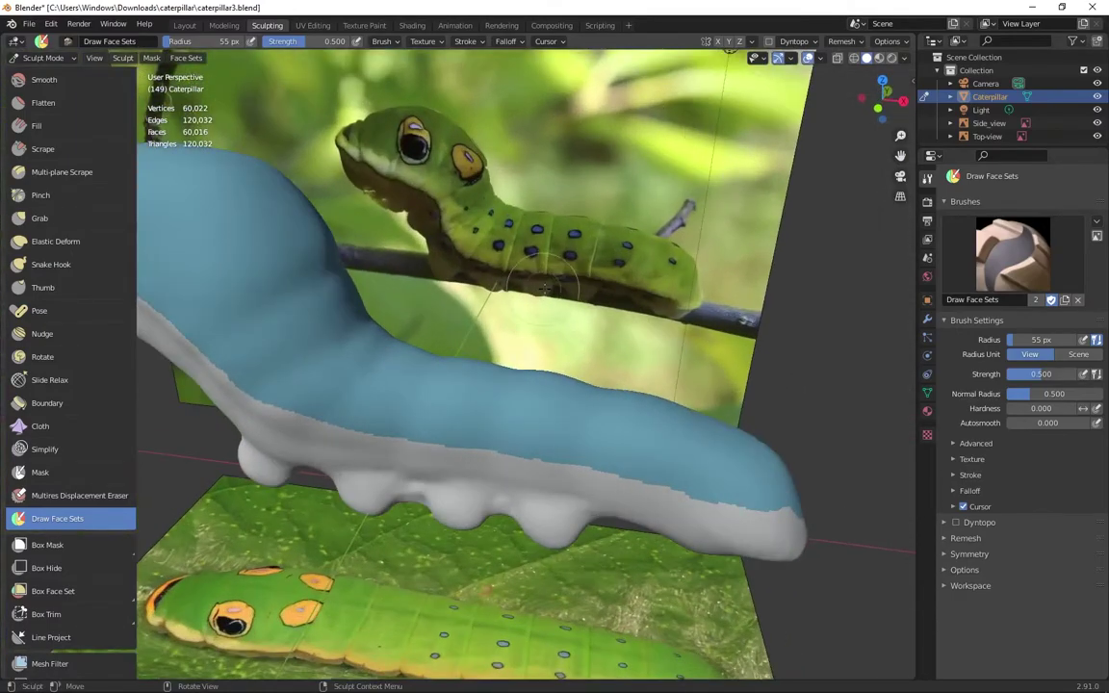
# Step: Extend the blue face set down the near flank to just above the legs and around the tail
pyautogui.moveTo(578, 445); pyautogui.dragTo(535, 390, button='middle')
pyautogui.moveTo(469, 396)
pyautogui.keyDown('ctrl'); pyautogui.mouseDown()
pyautogui.moveTo(495, 411)
pyautogui.moveTo(730, 425)
pyautogui.mouseUp(); pyautogui.keyUp('ctrl')
pyautogui.moveTo(728, 384); pyautogui.dragTo(697, 416, button='middle')
pyautogui.moveTo(708, 492)
pyautogui.keyDown('ctrl'); pyautogui.mouseDown()
pyautogui.moveTo(718, 506)
pyautogui.moveTo(760, 505)
pyautogui.mouseUp(); pyautogui.keyUp('ctrl')
pyautogui.moveTo(760, 481); pyautogui.dragTo(732, 260, button='middle')
pyautogui.moveTo(674, 241)
pyautogui.keyDown('ctrl'); pyautogui.mouseDown()
pyautogui.moveTo(822, 273)
pyautogui.moveTo(471, 327)
pyautogui.moveTo(305, 336)
pyautogui.moveTo(434, 346)
pyautogui.mouseUp(); pyautogui.keyUp('ctrl')
pyautogui.moveTo(434, 346); pyautogui.dragTo(489, 332, button='middle')
# Step: Continue the blue face set over the head and down the far flank to just above the legs
pyautogui.moveTo(235, 188)
pyautogui.keyDown('ctrl'); pyautogui.mouseDown()
pyautogui.moveTo(292, 350)
pyautogui.moveTo(312, 301)
pyautogui.mouseUp(); pyautogui.keyUp('ctrl')
pyautogui.moveTo(279, 242); pyautogui.dragTo(332, 274, button='middle')
pyautogui.moveTo(332, 275)
pyautogui.keyDown('shift'); pyautogui.mouseDown(button='middle')
pyautogui.moveTo(497, 355)
pyautogui.moveTo(420, 332)
pyautogui.mouseUp(button='middle'); pyautogui.keyUp('shift')
pyautogui.moveTo(408, 330)
pyautogui.keyDown('ctrl'); pyautogui.mouseDown()
pyautogui.moveTo(505, 374)
pyautogui.moveTo(540, 472)
pyautogui.mouseUp(); pyautogui.keyUp('ctrl')
pyautogui.keyDown('ctrl'); pyautogui.moveTo(383, 317); pyautogui.dragTo(356, 304); pyautogui.keyUp('ctrl')
pyautogui.moveTo(356, 300)
pyautogui.mouseDown(button='middle')
pyautogui.moveTo(442, 293)
pyautogui.moveTo(335, 334)
pyautogui.moveTo(279, 520)
pyautogui.moveTo(304, 510)
pyautogui.mouseUp(button='middle')
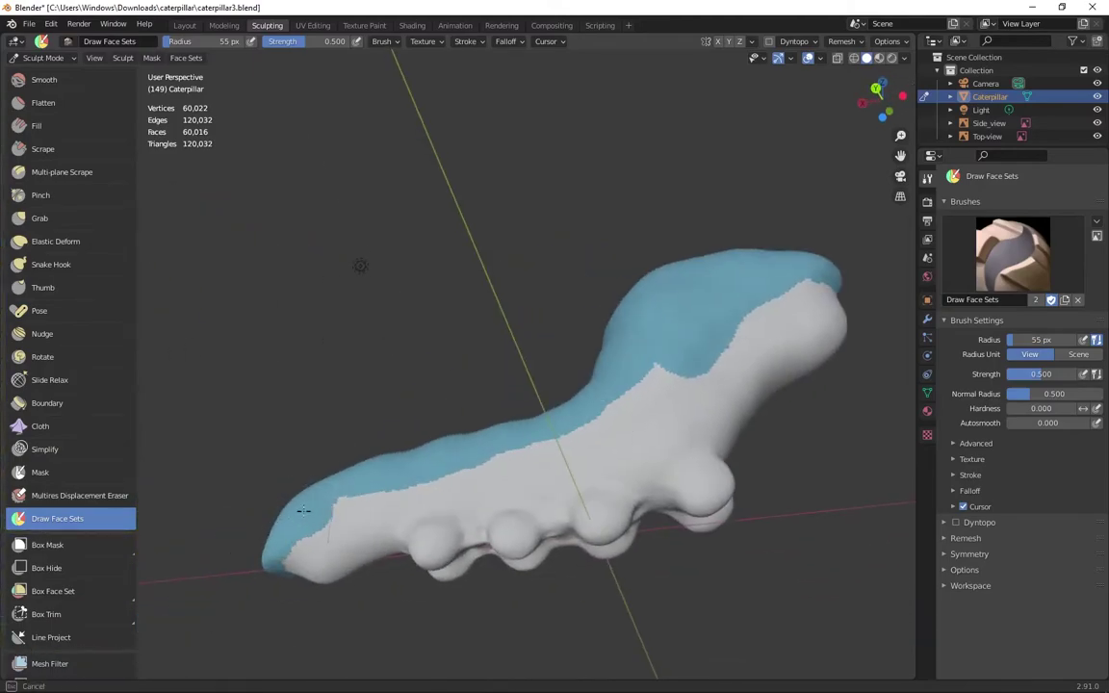
pyautogui.moveTo(303, 511)
pyautogui.keyDown('ctrl'); pyautogui.mouseDown()
pyautogui.moveTo(569, 433)
pyautogui.moveTo(575, 453)
pyautogui.moveTo(280, 529)
pyautogui.mouseUp(); pyautogui.keyUp('ctrl')
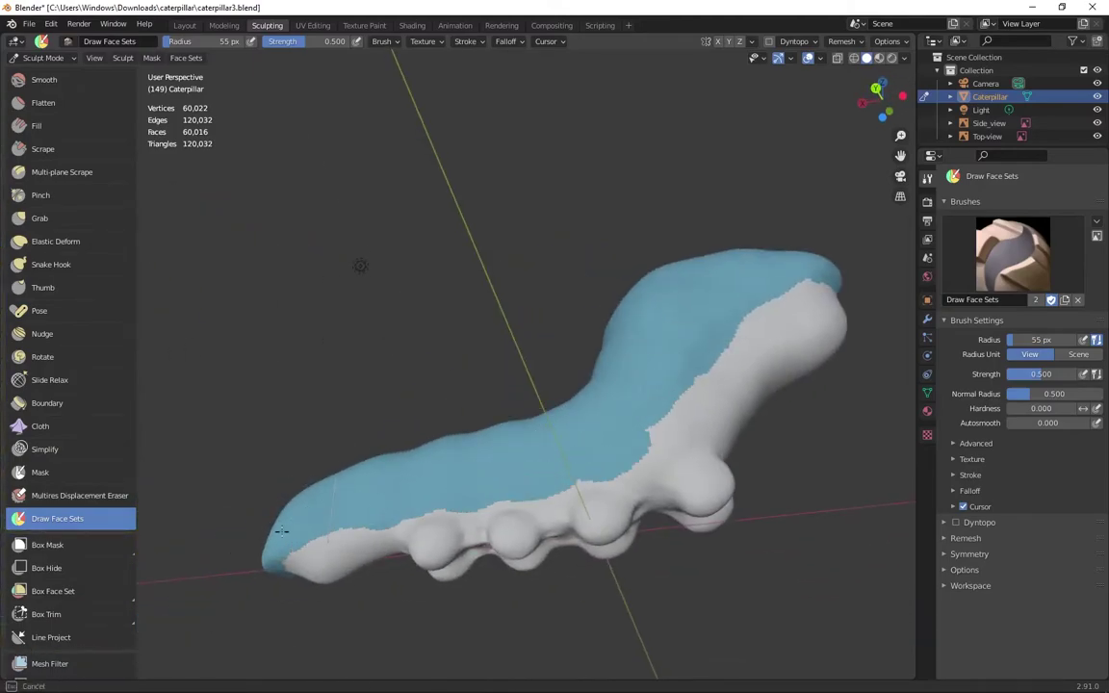
# Step: Finish the blue face set around the tail and along its lower edge, leaving the belly and legs out
pyautogui.moveTo(281, 531)
pyautogui.mouseDown(button='middle')
pyautogui.moveTo(333, 329)
pyautogui.moveTo(396, 359)
pyautogui.moveTo(436, 438)
pyautogui.mouseUp(button='middle')
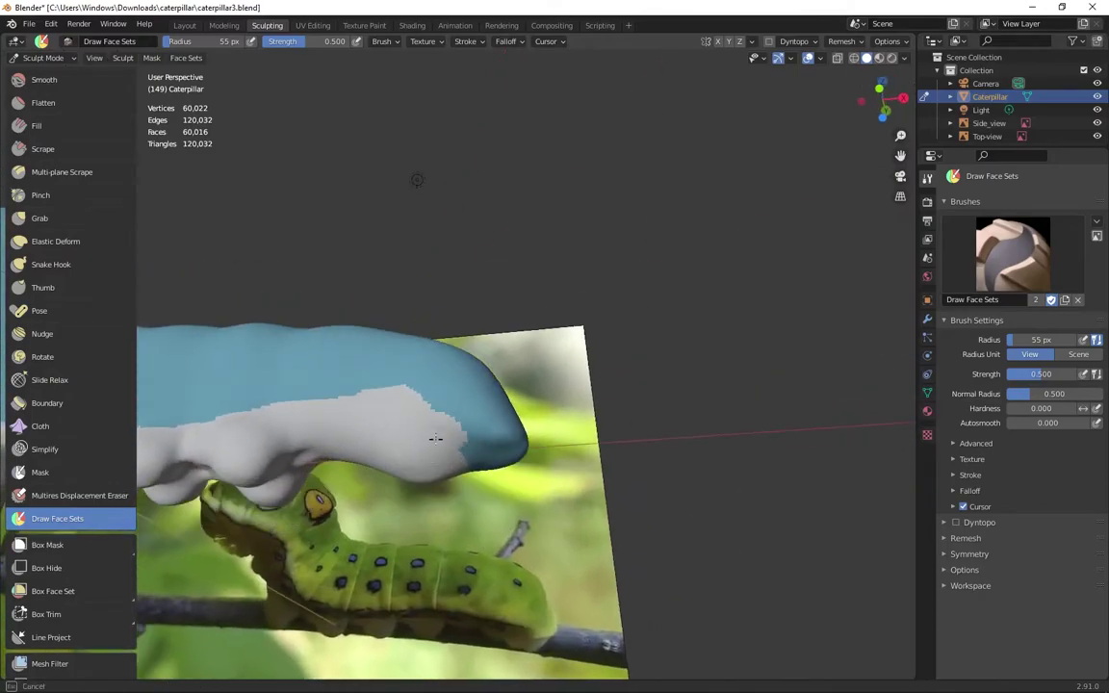
pyautogui.moveTo(430, 379)
pyautogui.mouseDown(button='middle')
pyautogui.moveTo(438, 355)
pyautogui.moveTo(292, 421)
pyautogui.moveTo(471, 355)
pyautogui.mouseUp(button='middle')
pyautogui.moveTo(405, 327)
pyautogui.mouseDown(button='middle')
pyautogui.moveTo(482, 328)
pyautogui.moveTo(520, 358)
pyautogui.moveTo(502, 404)
pyautogui.mouseUp(button='middle')
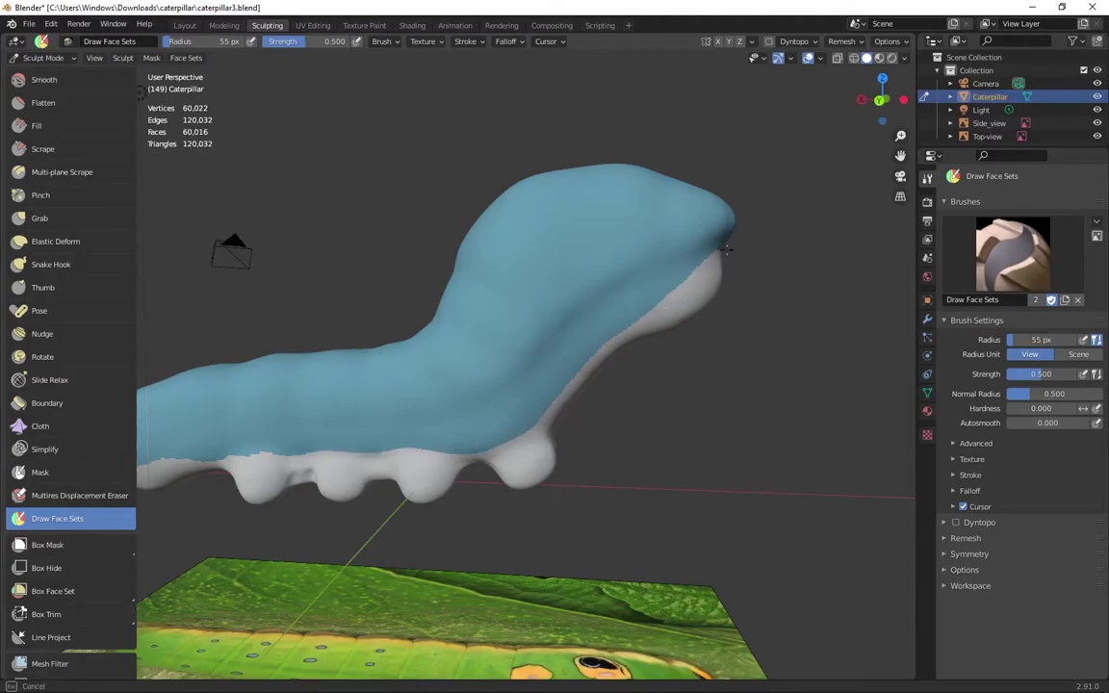
pyautogui.moveTo(511, 389)
pyautogui.mouseDown(button='middle')
pyautogui.moveTo(523, 462)
pyautogui.moveTo(419, 424)
pyautogui.mouseUp(button='middle')
pyautogui.moveTo(494, 460); pyautogui.dragTo(771, 468)
pyautogui.moveTo(771, 468); pyautogui.dragTo(680, 435, button='middle')
pyautogui.moveTo(829, 405)
pyautogui.keyDown('shift'); pyautogui.mouseDown(button='middle')
pyautogui.moveTo(428, 280)
pyautogui.moveTo(359, 416)
pyautogui.moveTo(655, 456)
pyautogui.mouseUp(button='middle'); pyautogui.keyUp('shift')
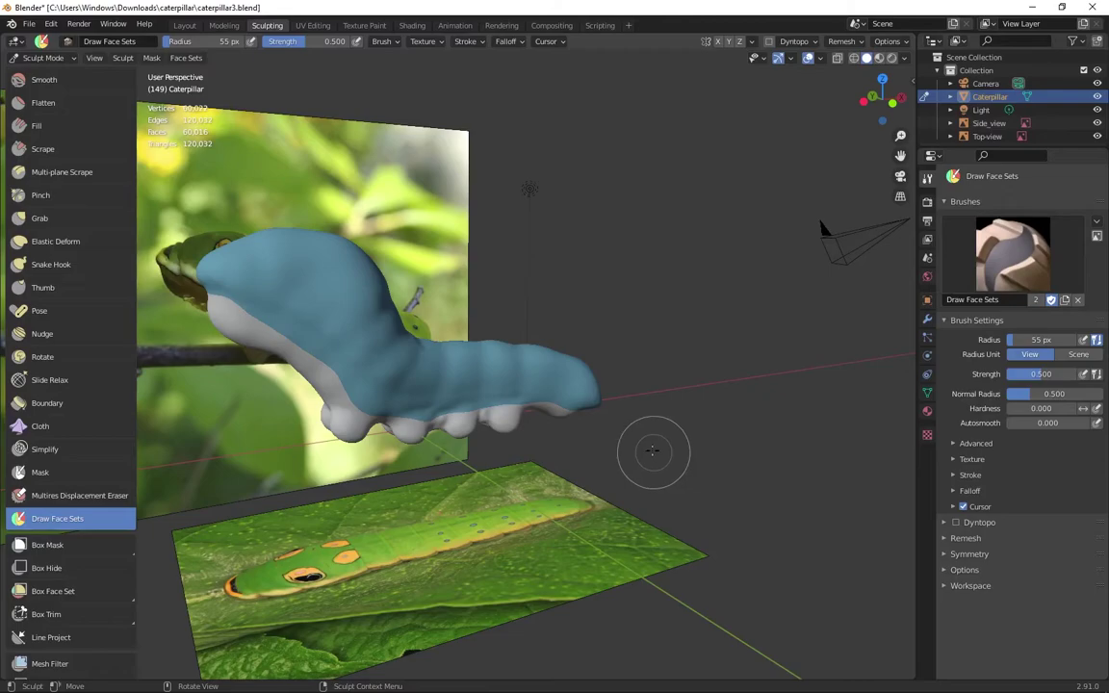
# Step: Extract the blue upper-body face set as a separate mesh object
pyautogui.click(186, 58)
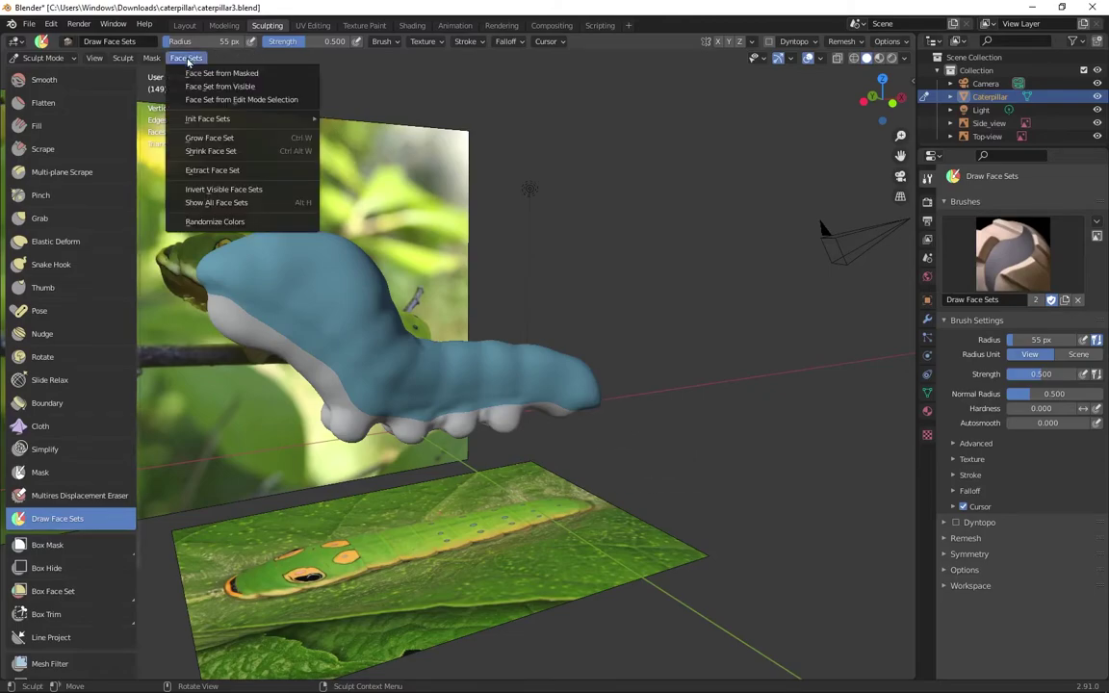
pyautogui.click(262, 170)
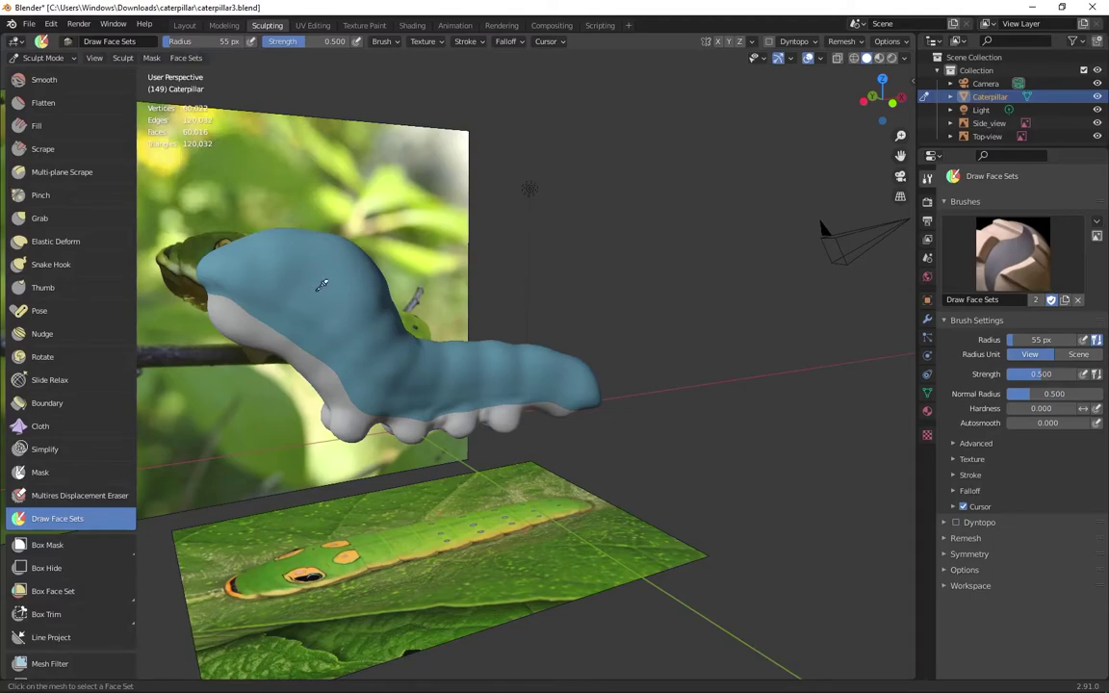
pyautogui.click(317, 283)
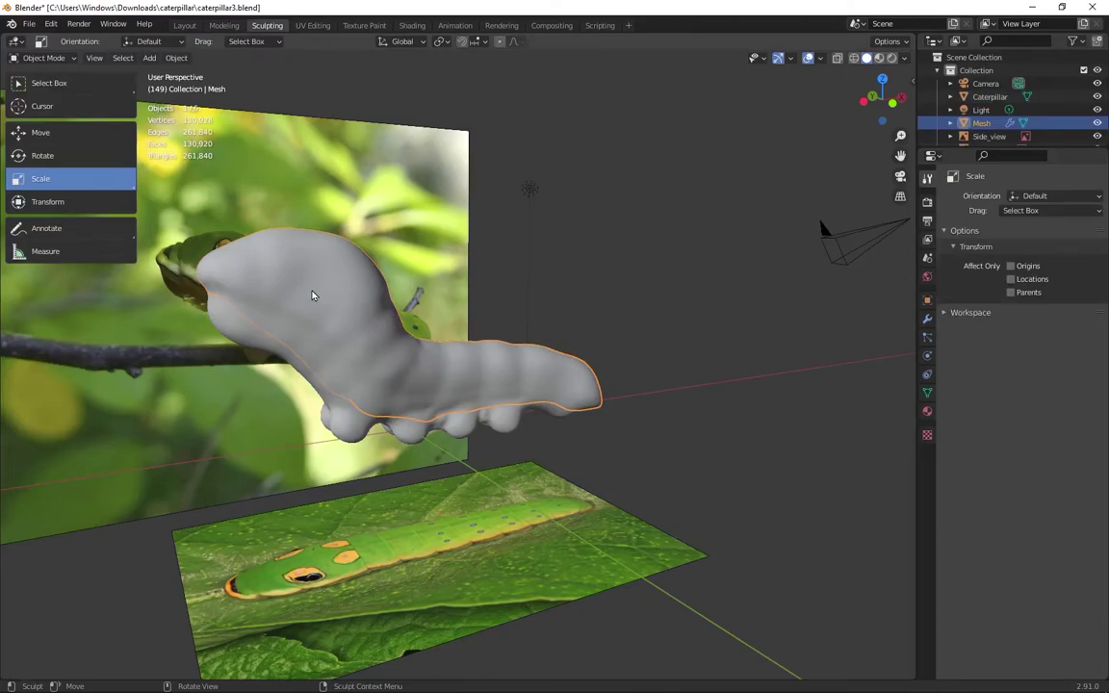
# Step: Rename the extracted mesh object to TopMesh
pyautogui.doubleClick(982, 125)
pyautogui.press('Return')
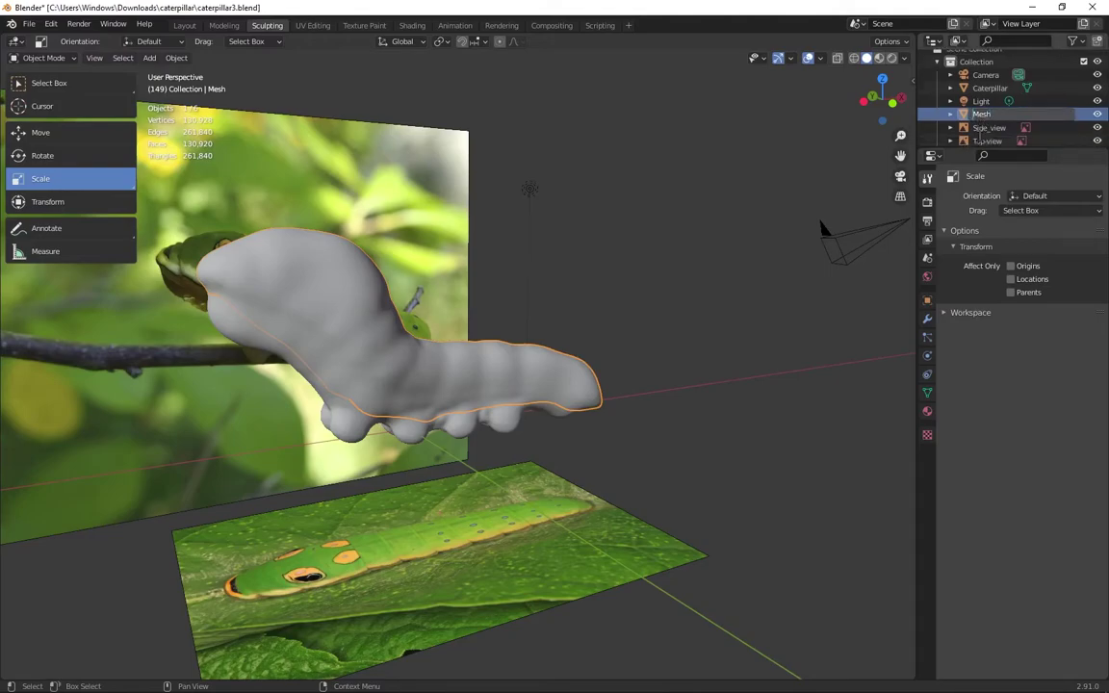
pyautogui.write('Top')
pyautogui.press('Return')
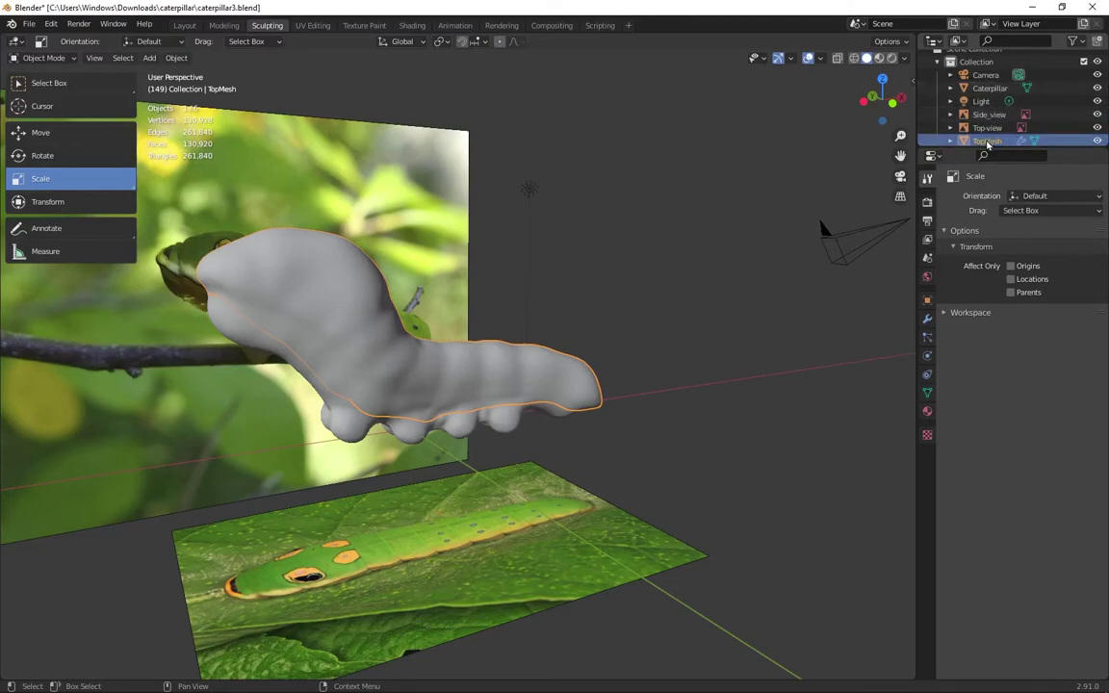
# Step: Create a new material on TopMesh with its base color sampled from the green caterpillar in the side reference photo
pyautogui.click(927, 413)
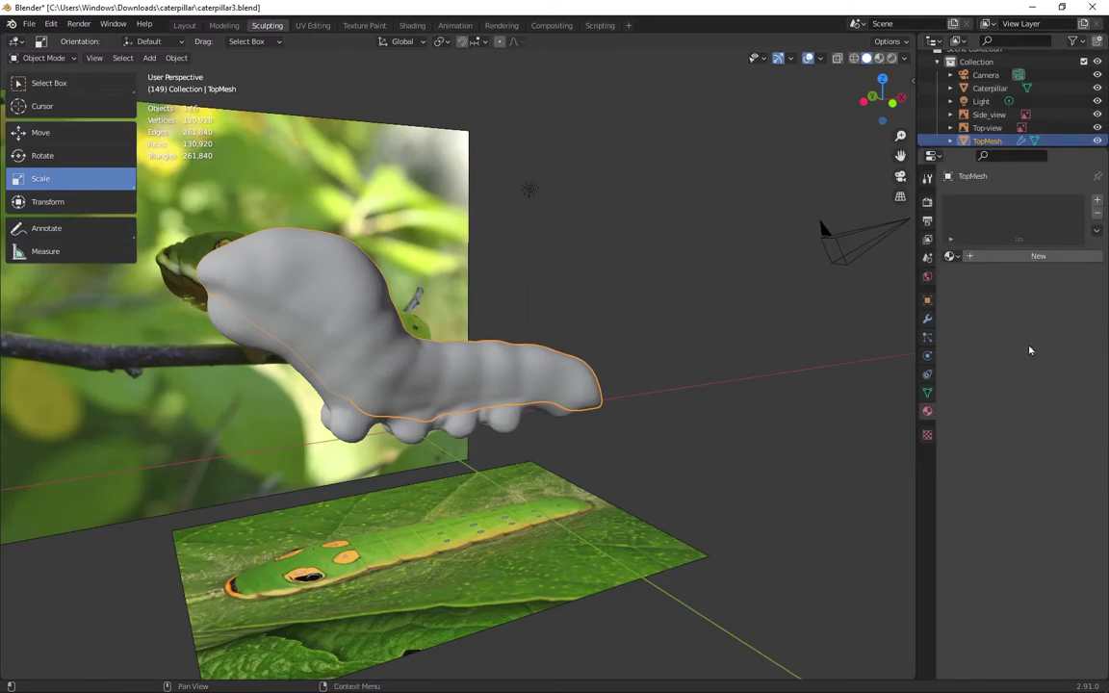
pyautogui.click(1028, 258)
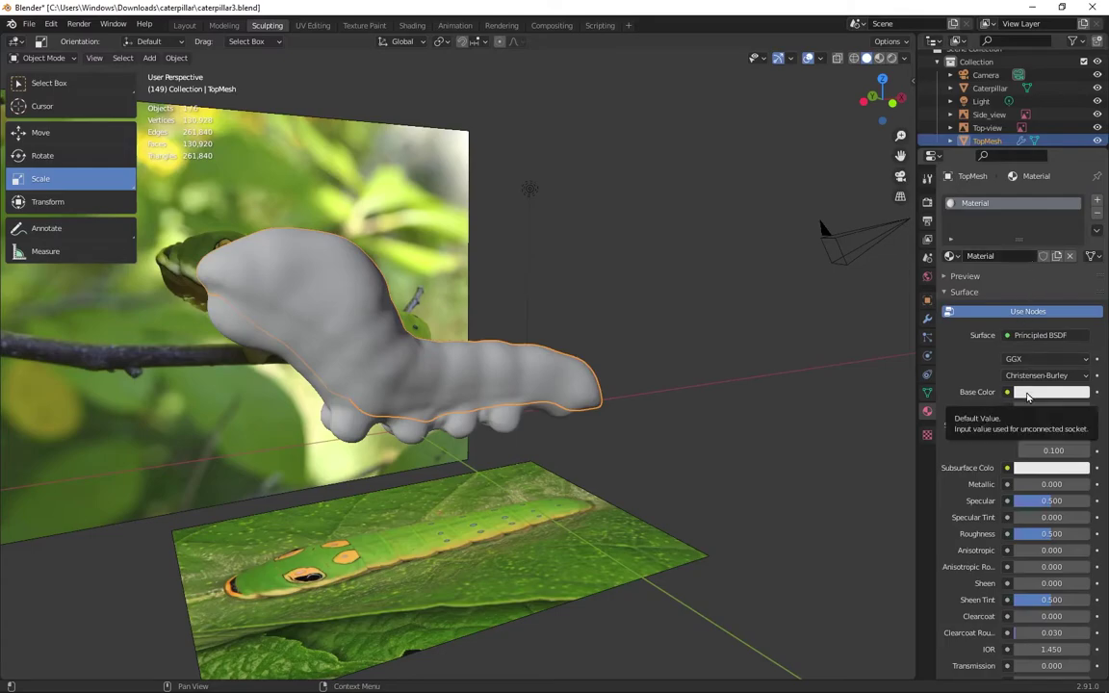
pyautogui.click(1028, 393)
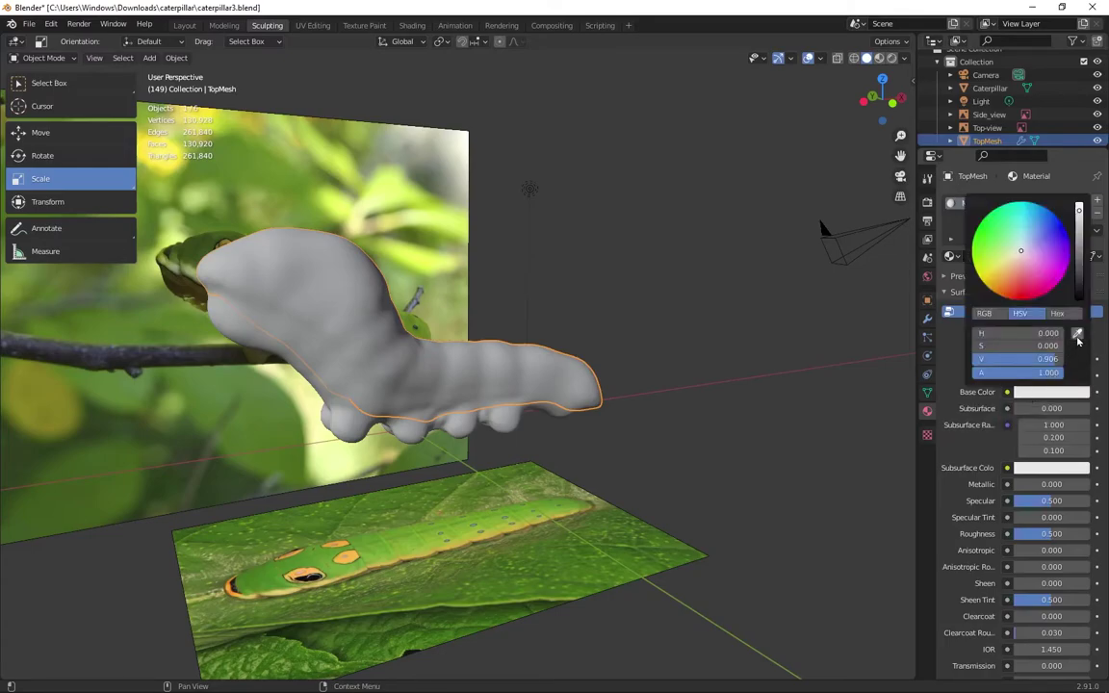
pyautogui.click(1078, 335)
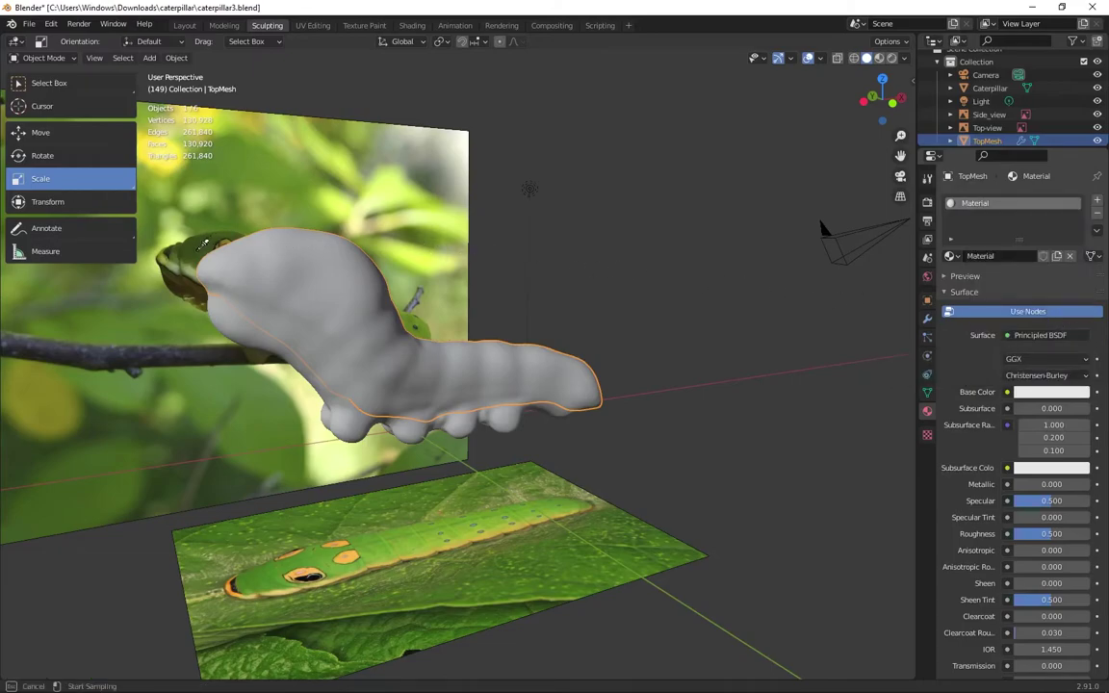
pyautogui.click(197, 256)
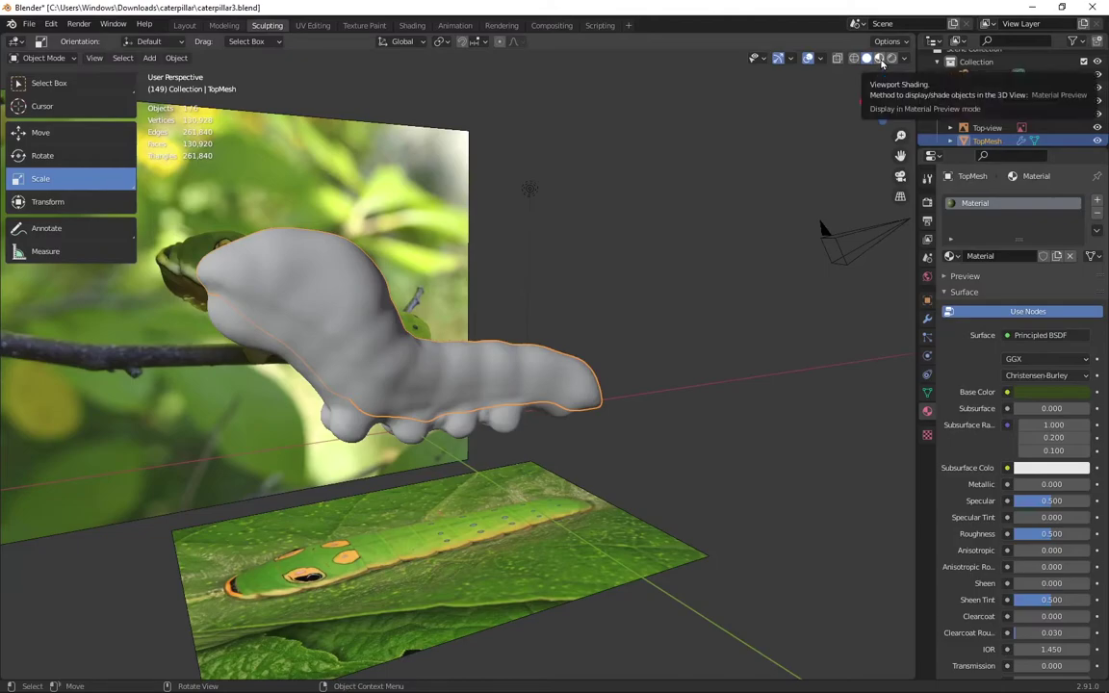
# Step: Switch the viewport shading to Material Preview and hide the Caterpillar object
pyautogui.click(881, 58)
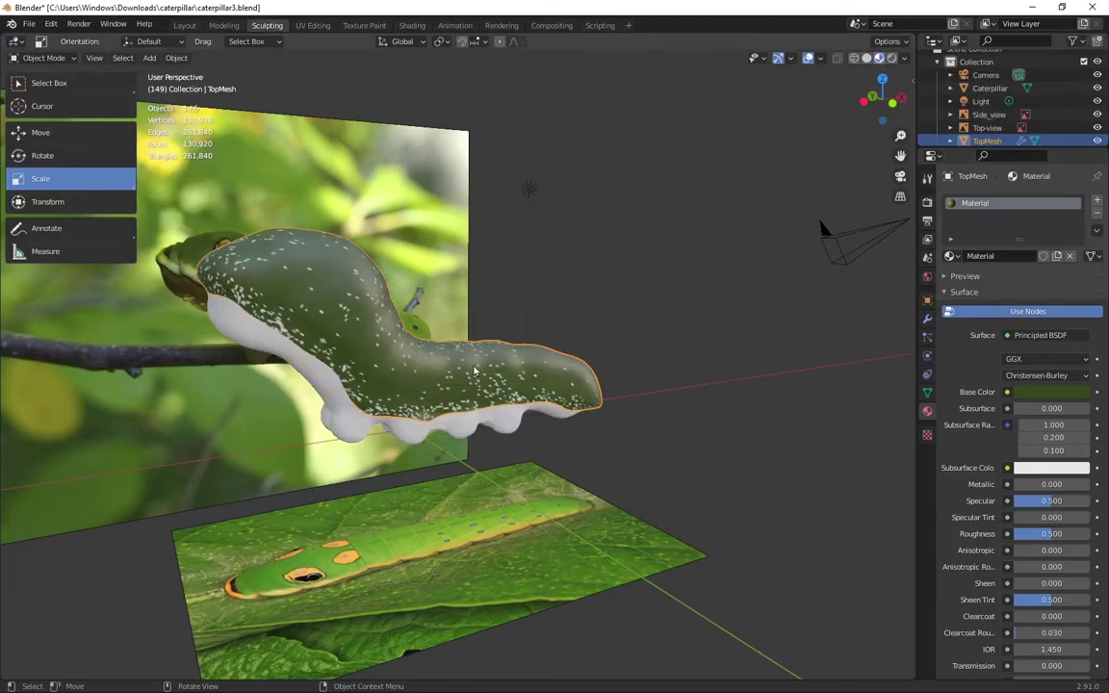
pyautogui.scroll(4, 443, 350)
pyautogui.moveTo(536, 377); pyautogui.dragTo(385, 347, button='middle')
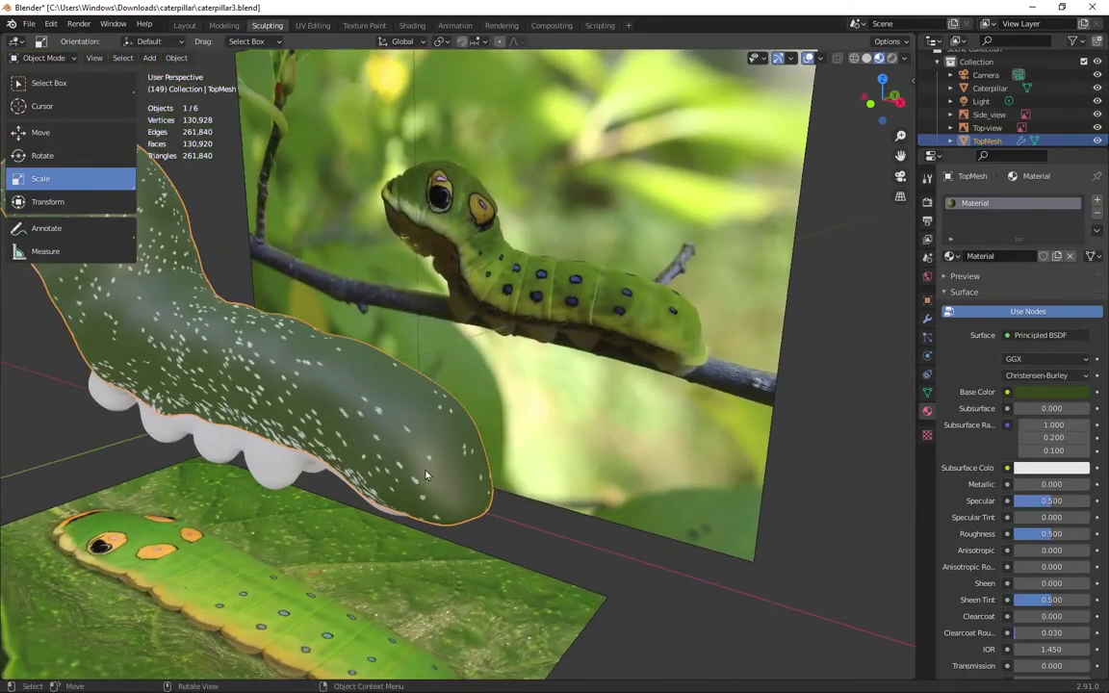
pyautogui.moveTo(221, 363); pyautogui.dragTo(447, 433, button='middle')
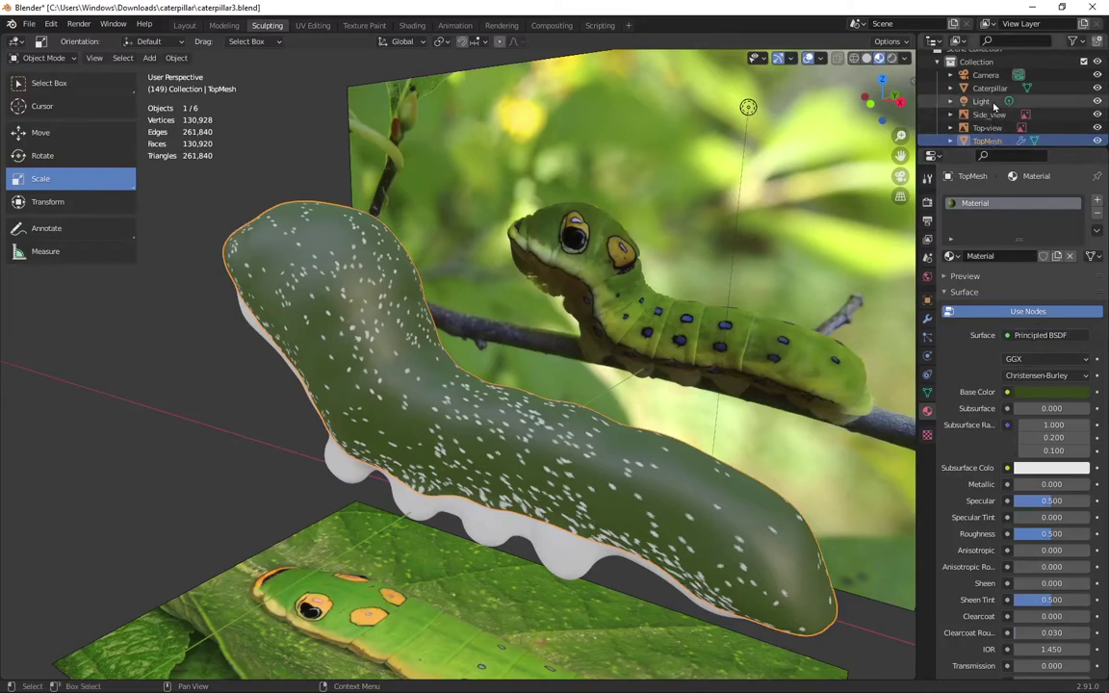
pyautogui.click(1098, 88)
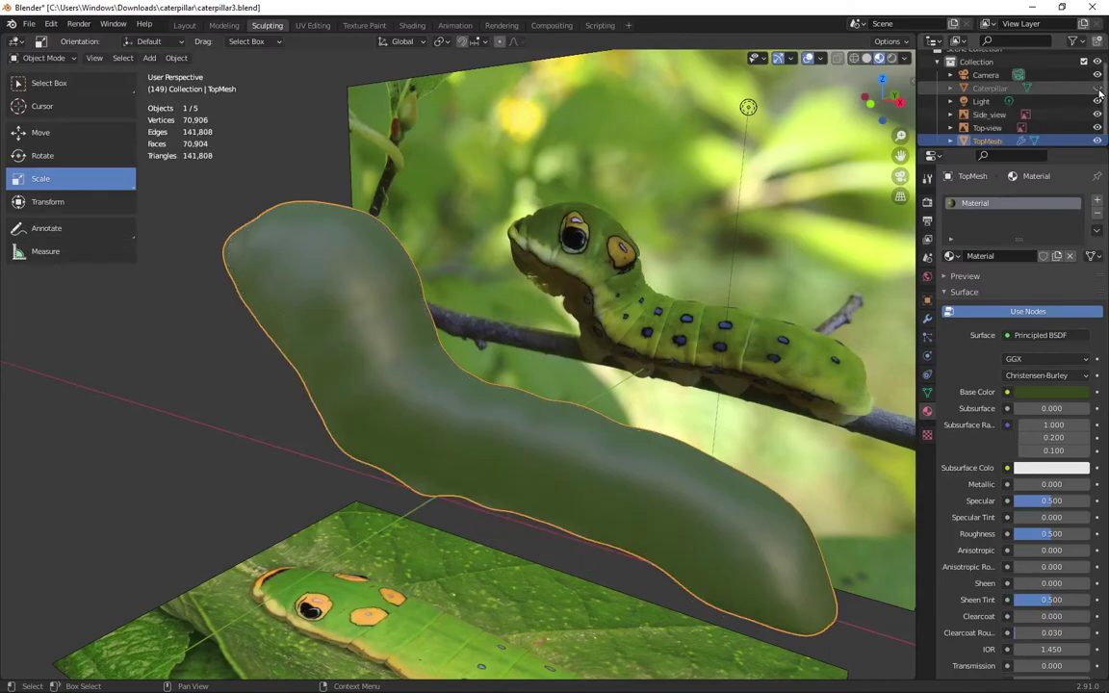
# Step: Brighten TopMesh's green base color, setting its saturation to 1.000 and value to 0.393
pyautogui.click(1048, 393)
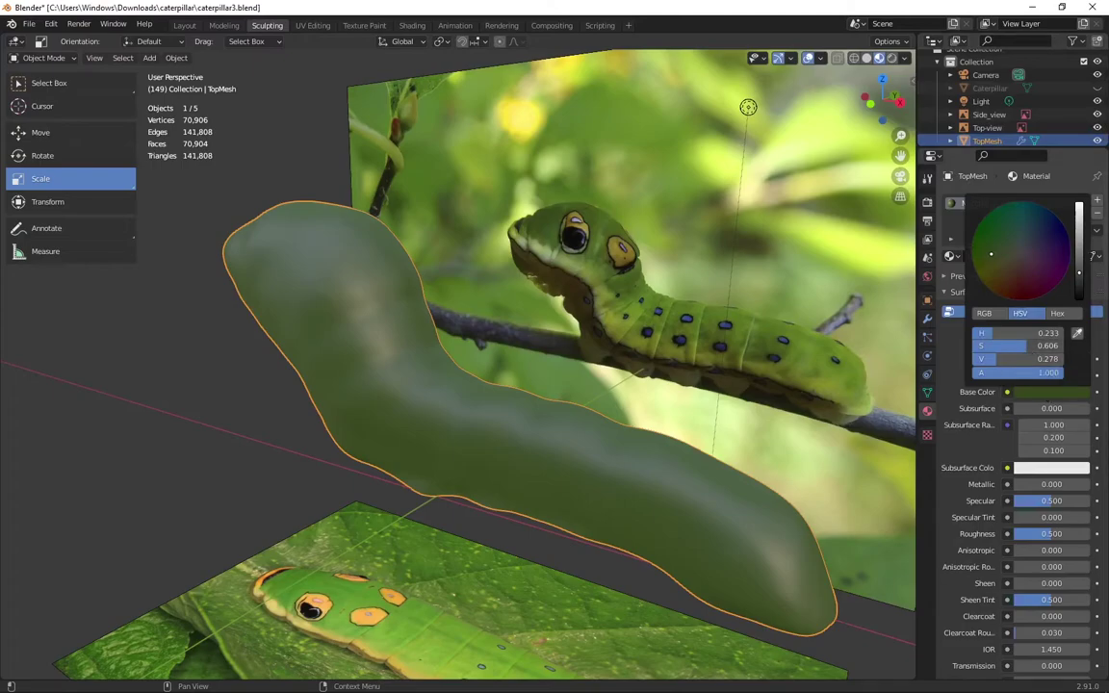
pyautogui.moveTo(1027, 346); pyautogui.dragTo(1061, 346)
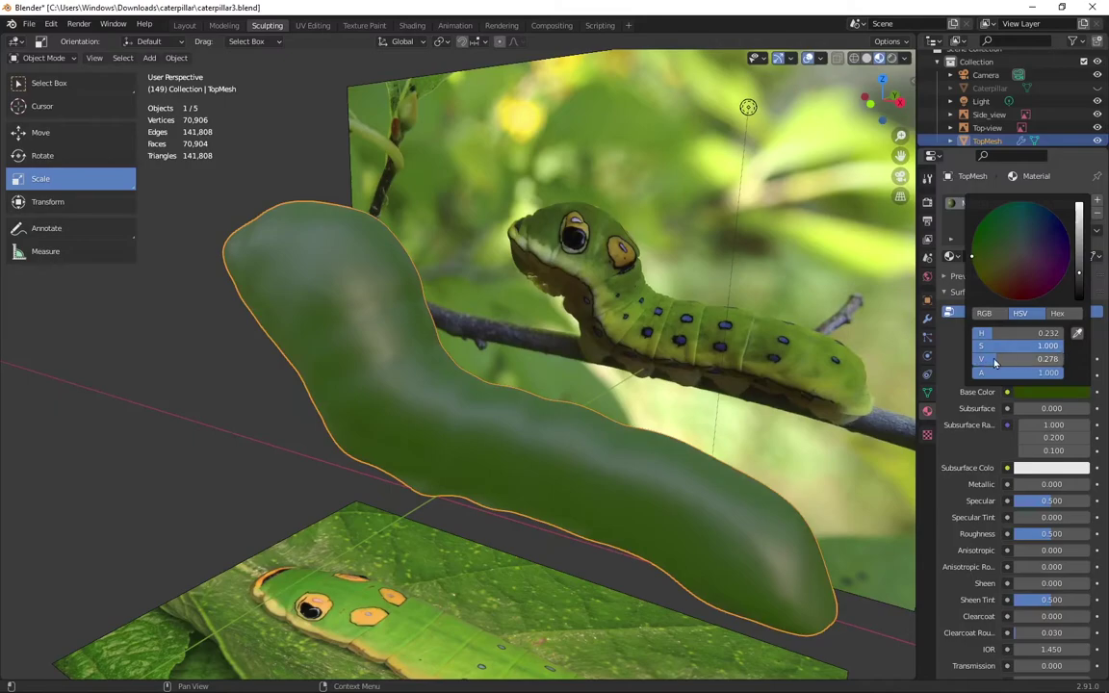
pyautogui.moveTo(1040, 358); pyautogui.dragTo(1059, 358)
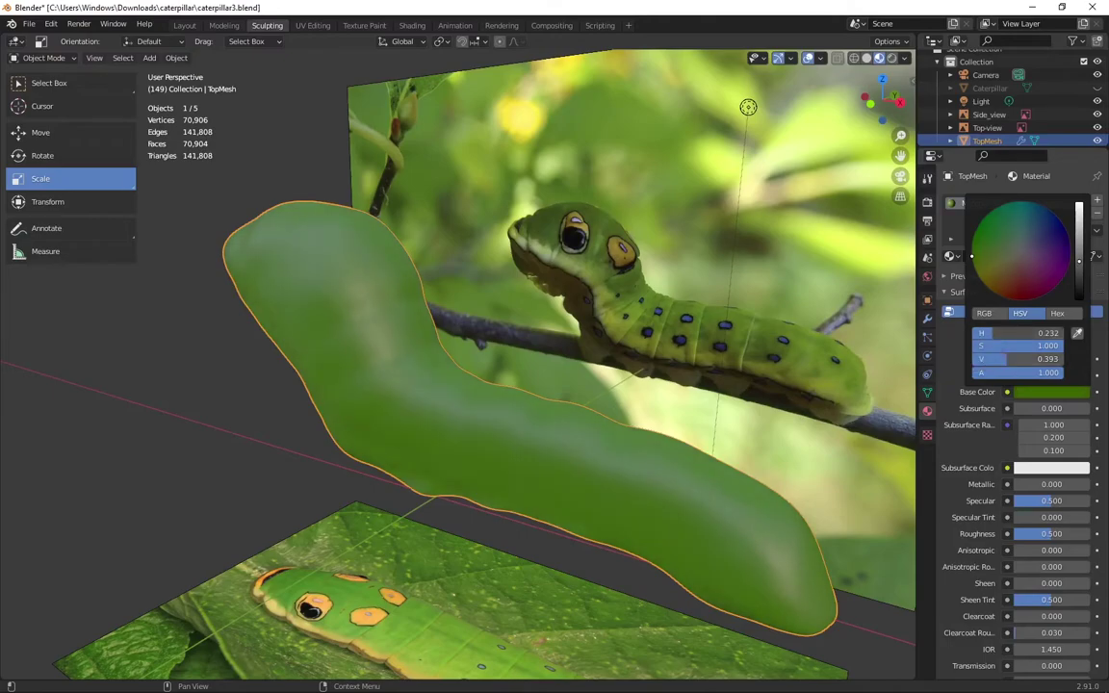
pyautogui.moveTo(972, 256)
pyautogui.mouseDown()
pyautogui.moveTo(973, 264)
pyautogui.moveTo(972, 251)
pyautogui.mouseUp()
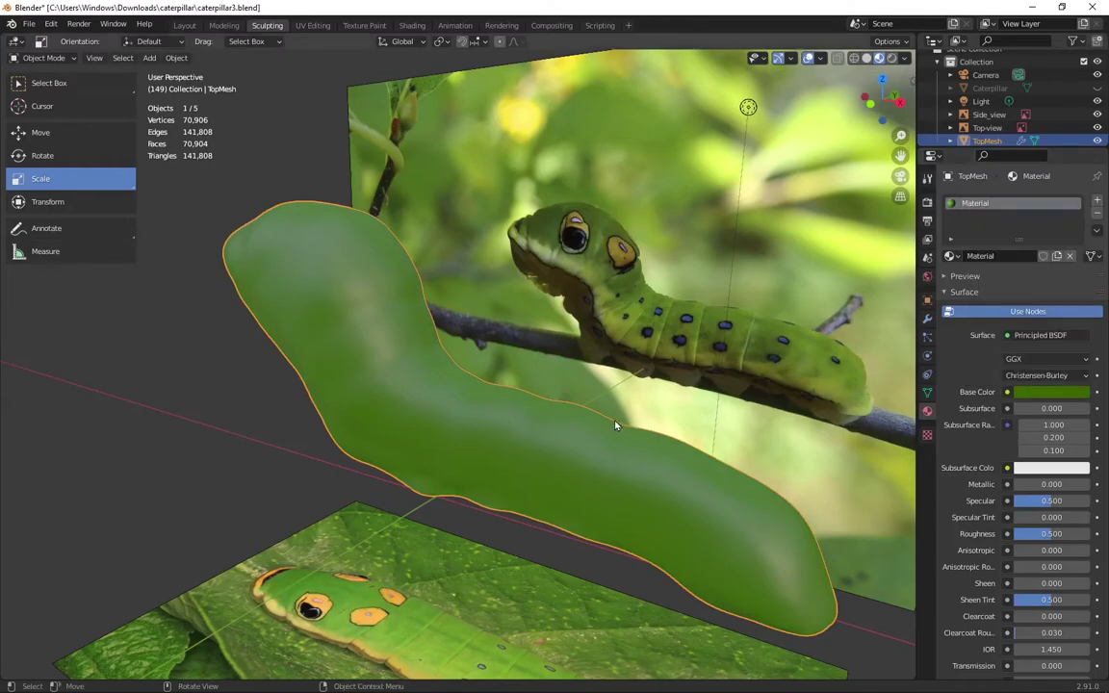
pyautogui.moveTo(615, 424); pyautogui.dragTo(706, 418, button='middle')
pyautogui.click(1035, 395)
pyautogui.moveTo(1035, 290); pyautogui.dragTo(975, 247)
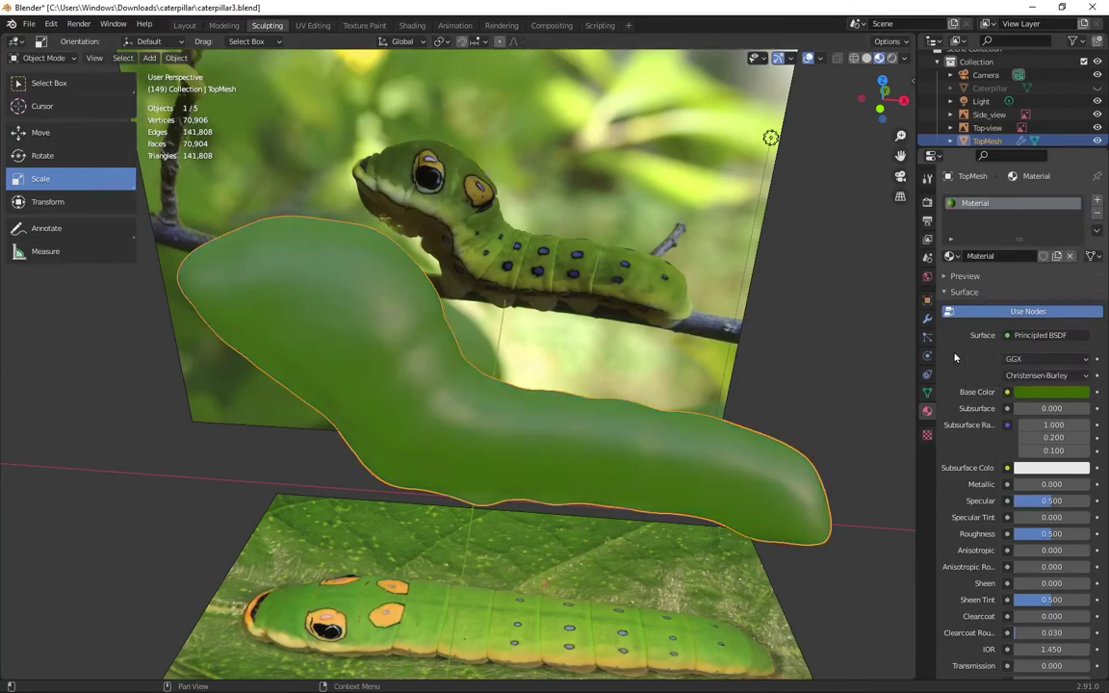
# Step: Unhide the Caterpillar object and enter Sculpt Mode with the Draw Face Sets brush
pyautogui.click(1098, 87)
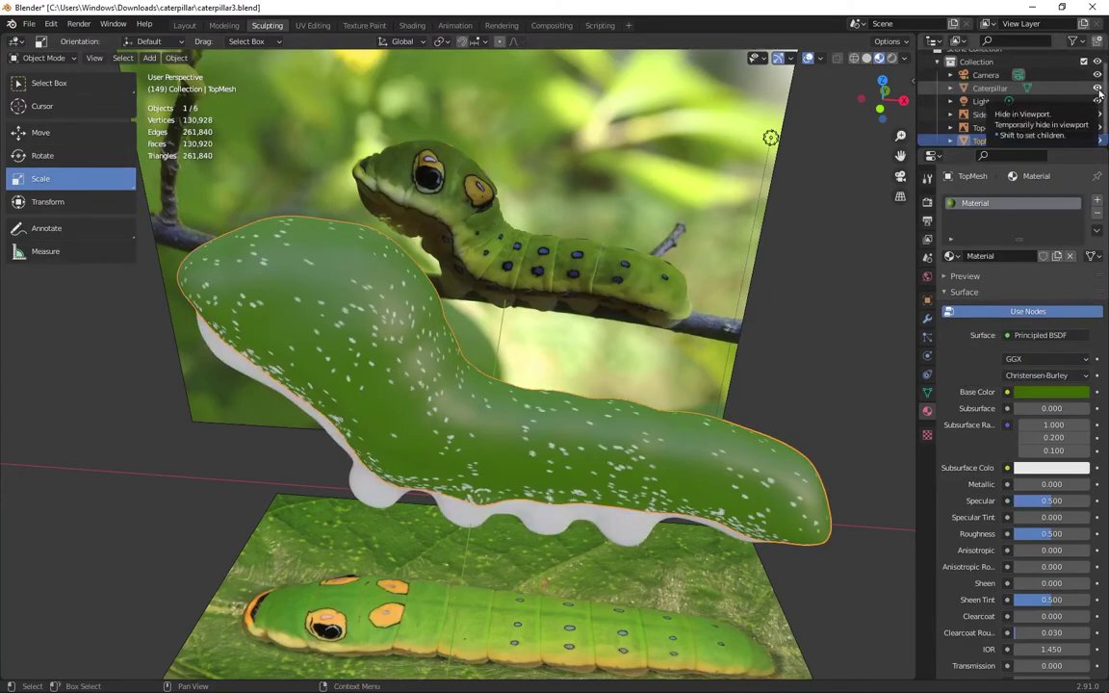
pyautogui.moveTo(524, 453); pyautogui.dragTo(475, 362, button='middle')
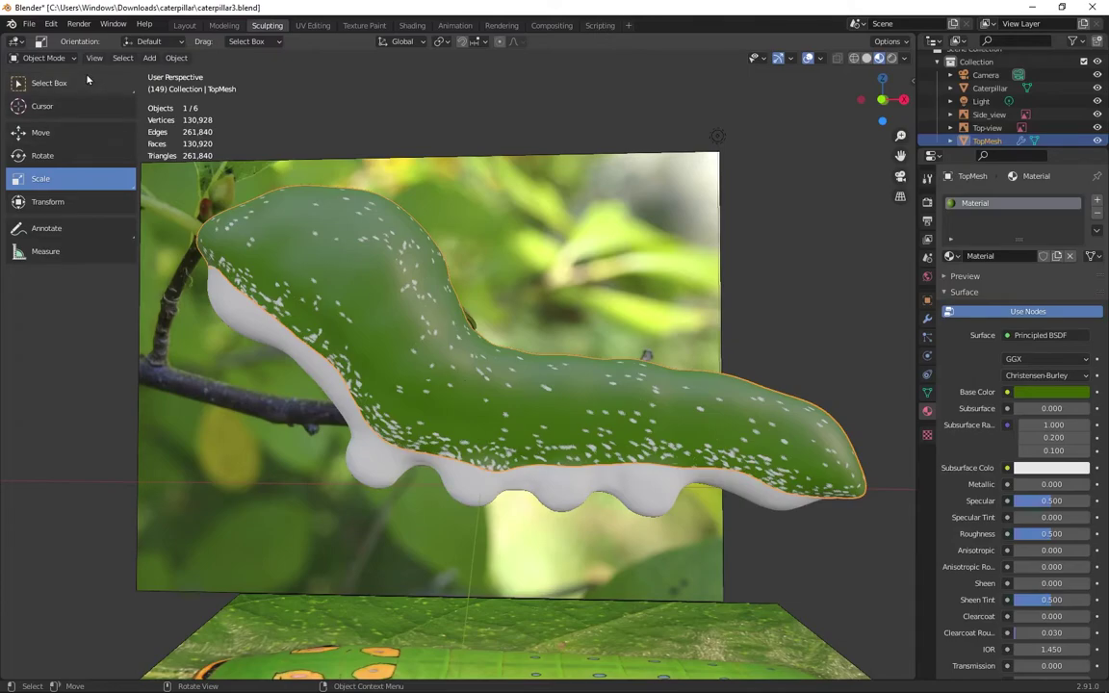
pyautogui.click(63, 58)
pyautogui.click(53, 102)
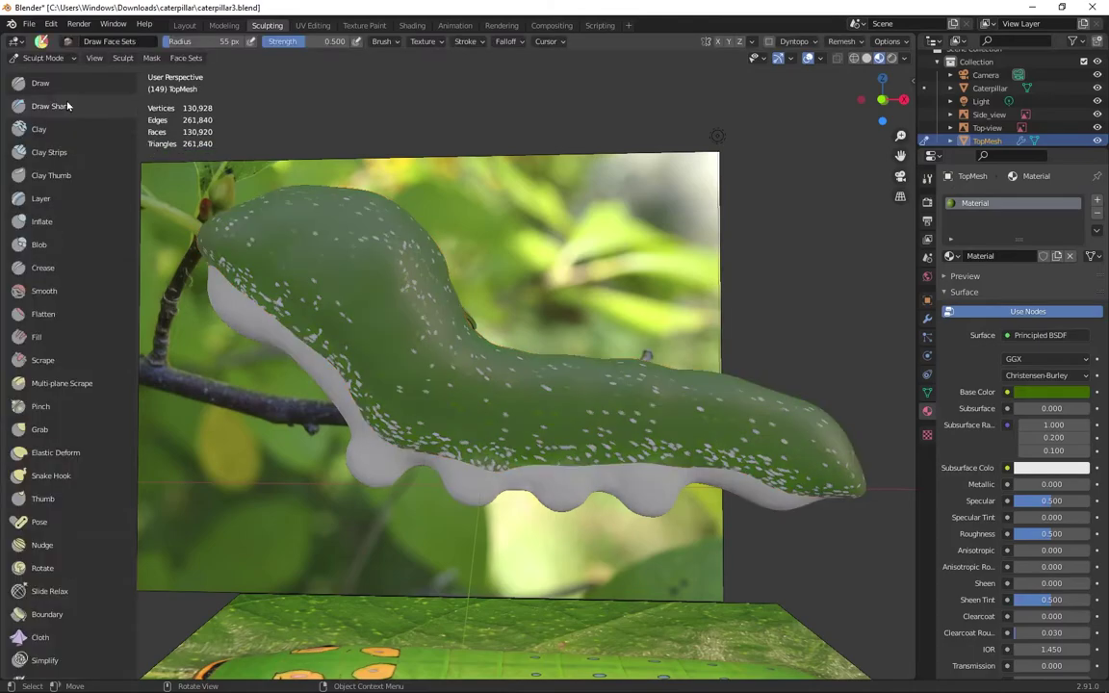
pyautogui.scroll(-2, 96, 344)
pyautogui.scroll(-5, 96, 344)
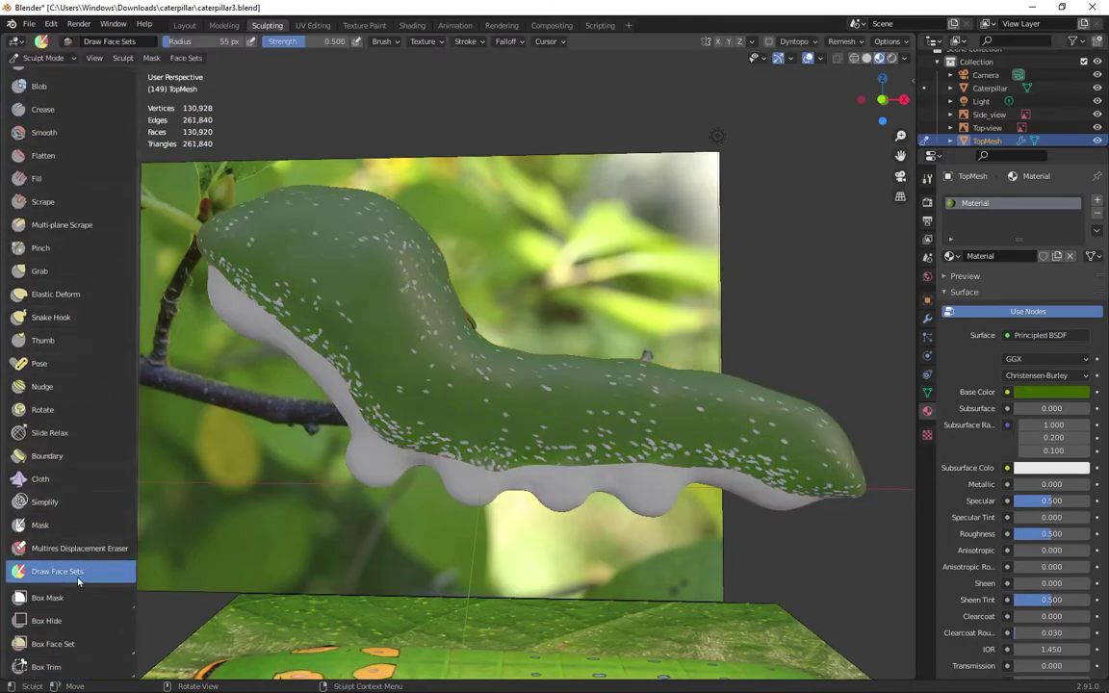
# Step: Try to draw a face set on the caterpillar's white legs, and undo the test stroke on the green upper body
pyautogui.moveTo(297, 568)
pyautogui.mouseDown()
pyautogui.moveTo(365, 453)
pyautogui.moveTo(395, 470)
pyautogui.mouseUp()
pyautogui.moveTo(571, 489); pyautogui.dragTo(674, 498)
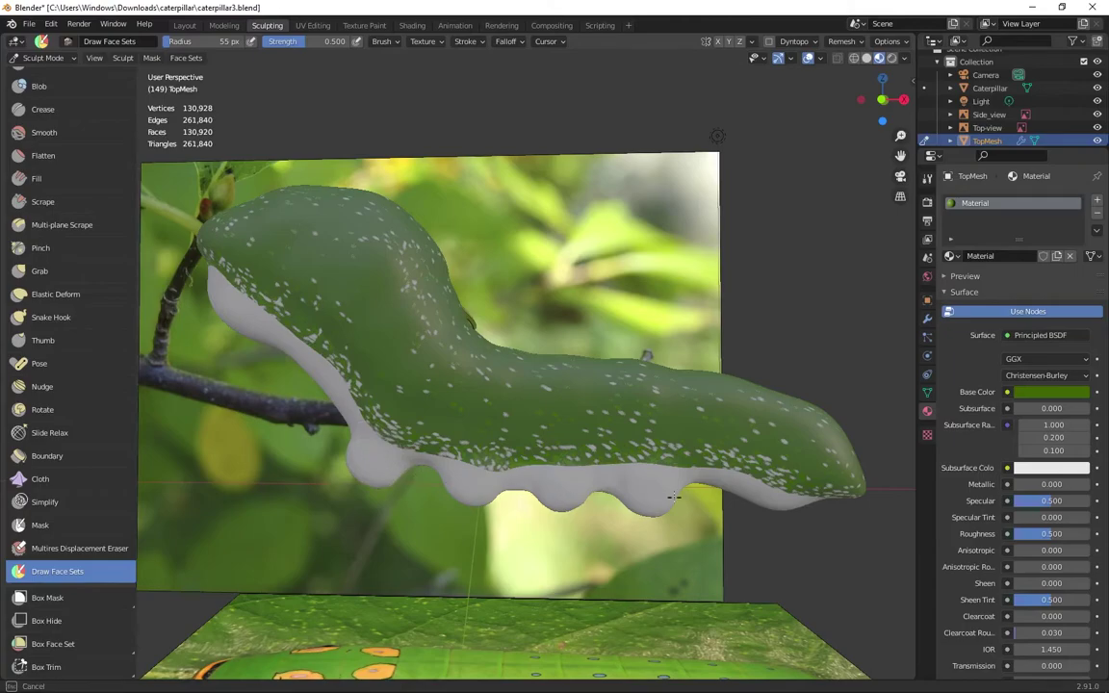
pyautogui.moveTo(390, 387); pyautogui.dragTo(503, 408)
pyautogui.hotkey('ctrl', 'z')
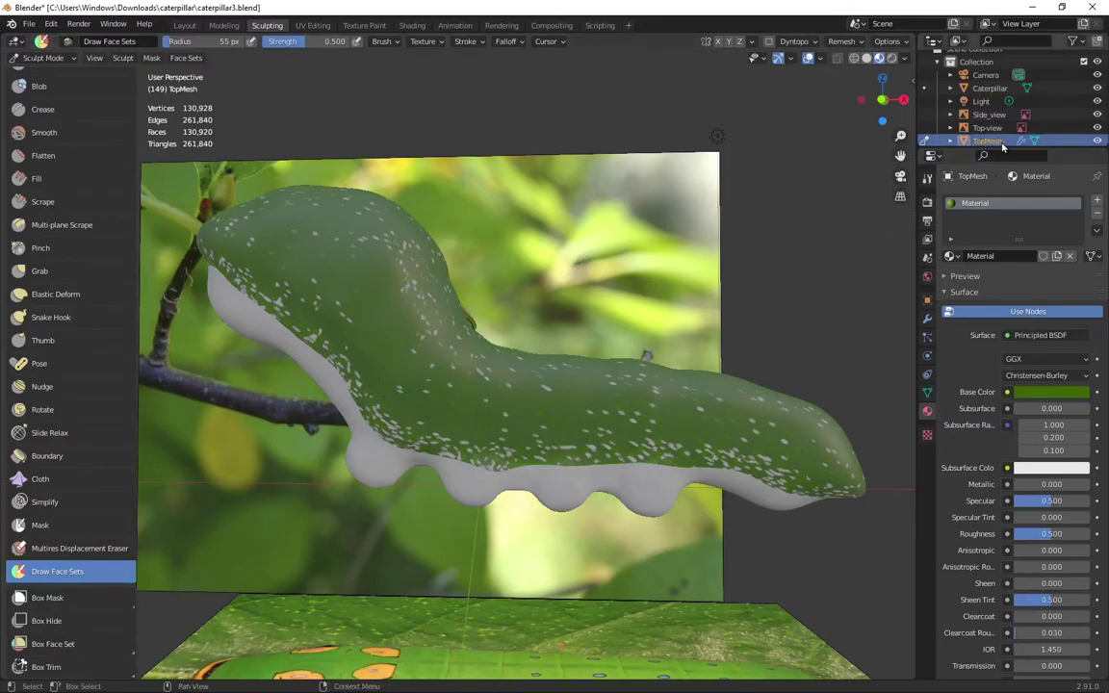
# Step: Select the Caterpillar object, try drawing a face set on its legs, and undo the stroke that lands on TopMesh
pyautogui.click(1000, 88)
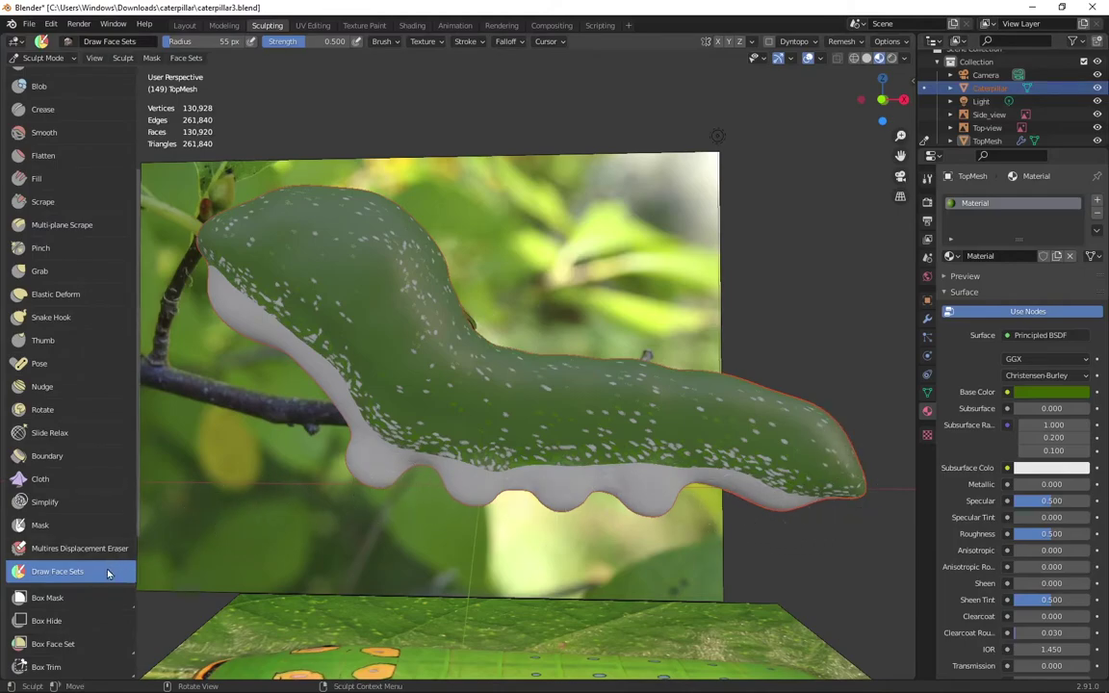
pyautogui.moveTo(350, 451); pyautogui.dragTo(355, 450)
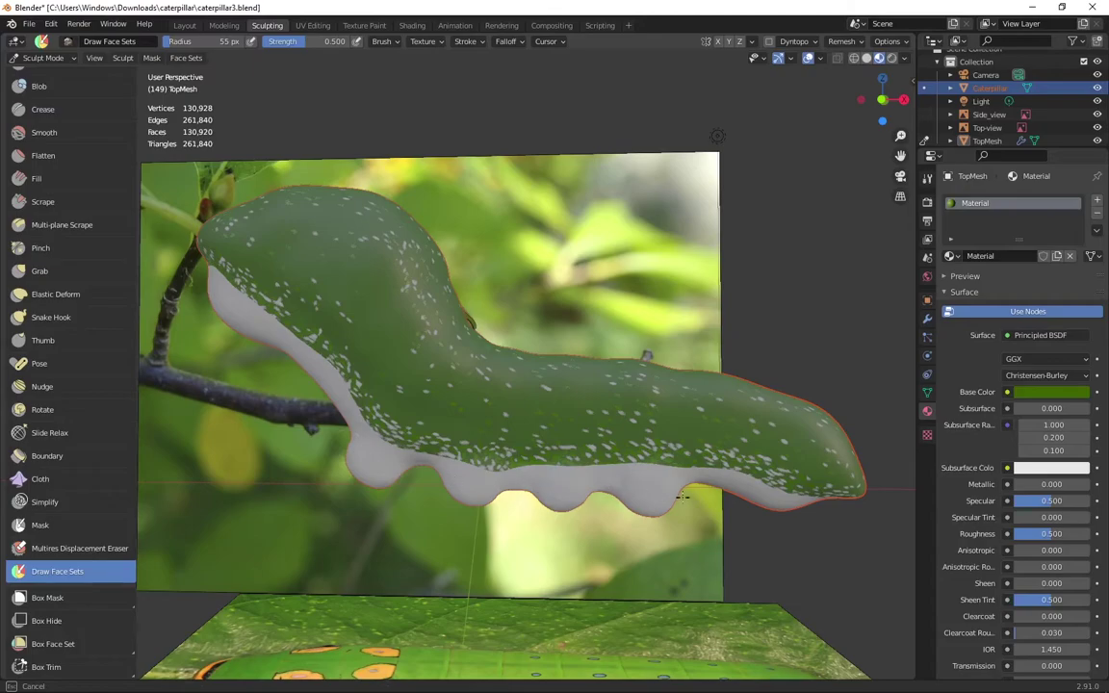
pyautogui.moveTo(390, 378); pyautogui.dragTo(630, 414)
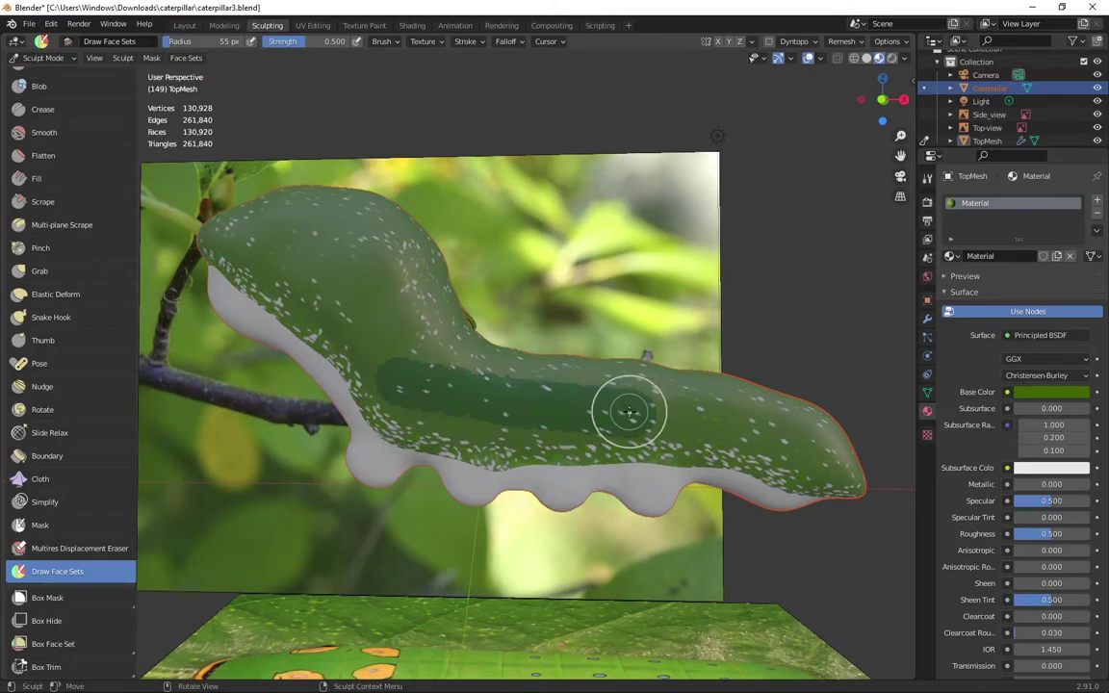
pyautogui.hotkey('ctrl', 'z')
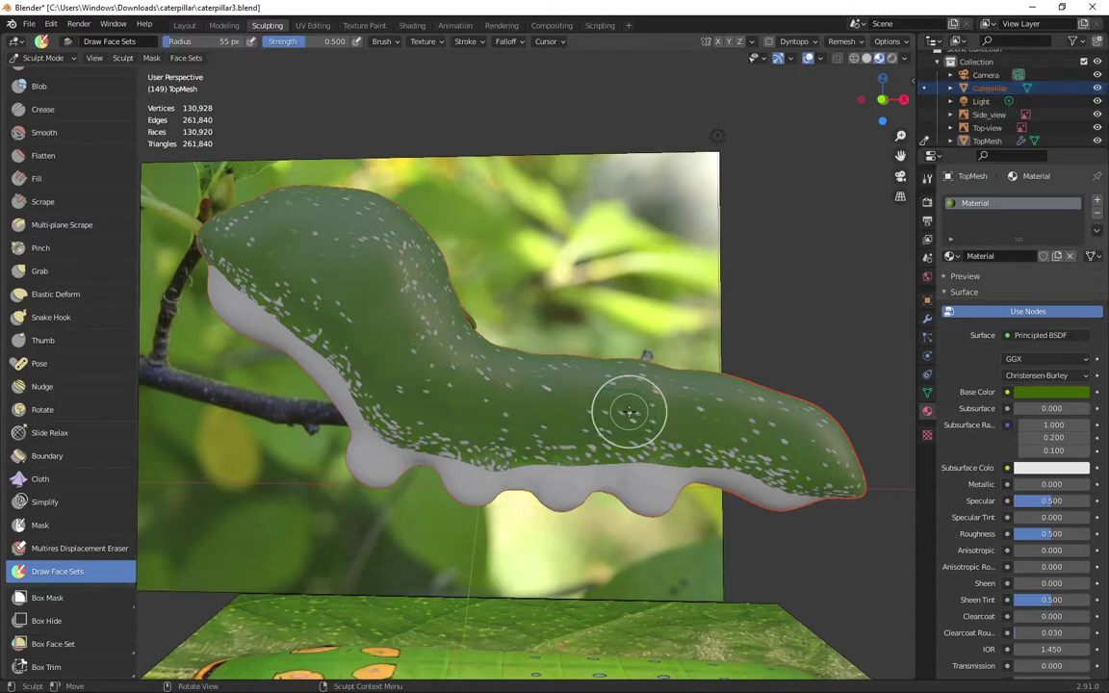
# Step: Check the Lock Object Modes setting, retry drawing face sets along the legs, and undo the test stroke
pyautogui.click(52, 24)
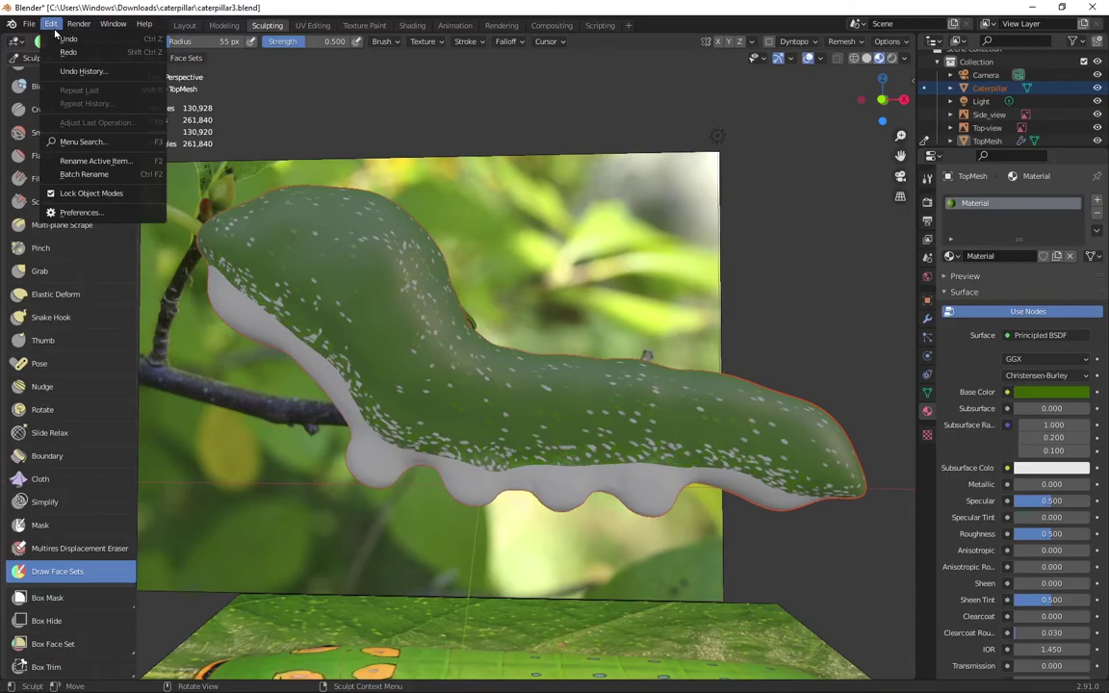
pyautogui.click(134, 198)
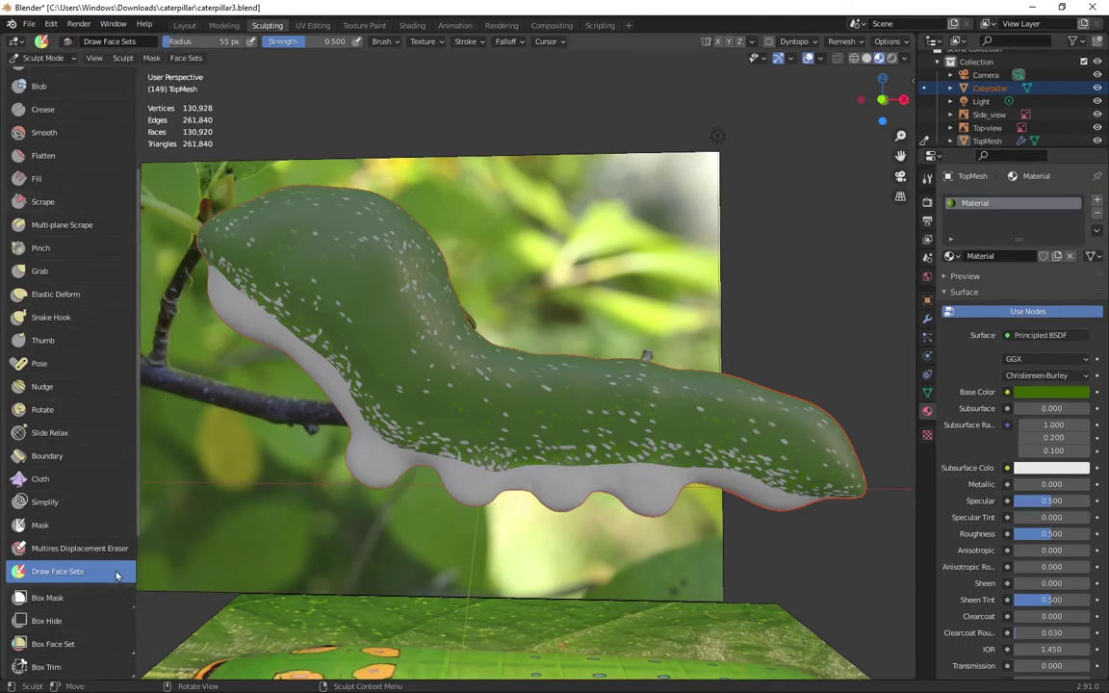
pyautogui.click(379, 470)
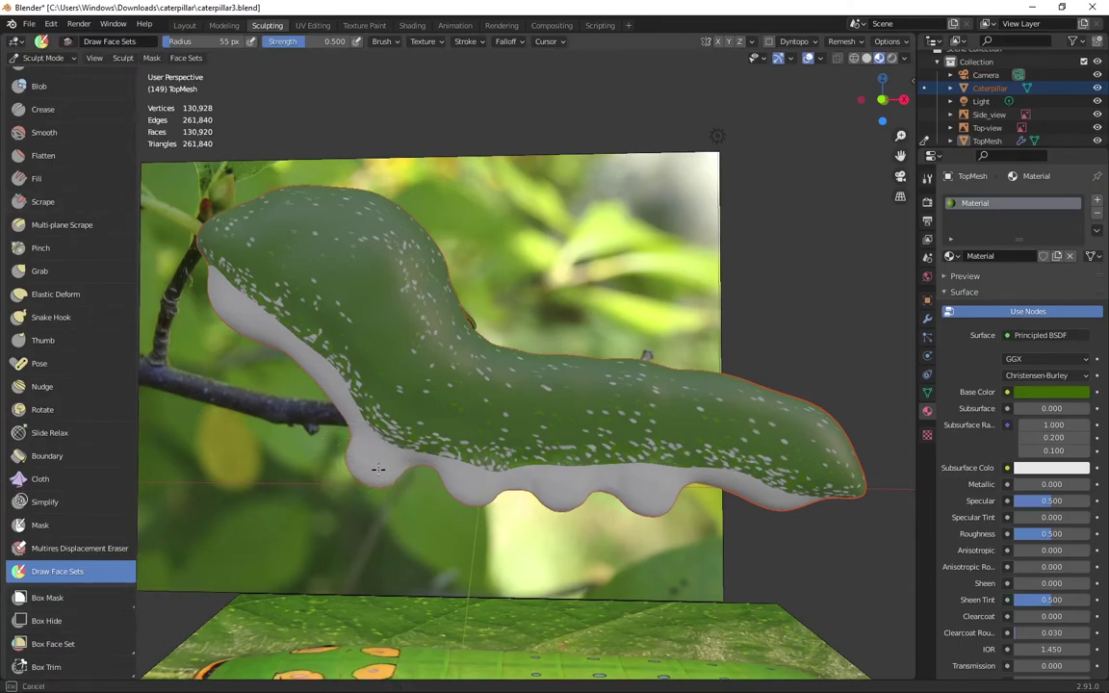
pyautogui.moveTo(362, 454); pyautogui.dragTo(509, 497)
pyautogui.moveTo(575, 494); pyautogui.dragTo(581, 494)
pyautogui.moveTo(401, 382)
pyautogui.mouseDown()
pyautogui.moveTo(521, 411)
pyautogui.moveTo(578, 438)
pyautogui.mouseUp()
pyautogui.hotkey('ctrl', 'z')
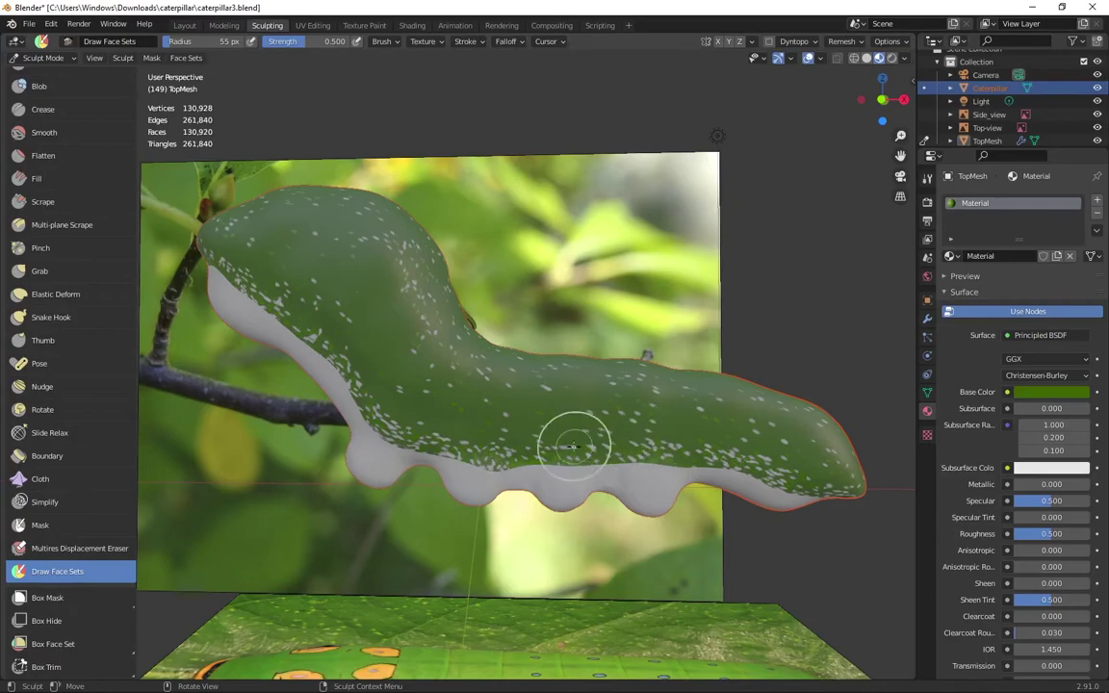
# Step: Try to make Caterpillar the sculpting target by passing through Object Mode back to Sculpt Mode and reselecting it
pyautogui.click(44, 58)
pyautogui.click(55, 79)
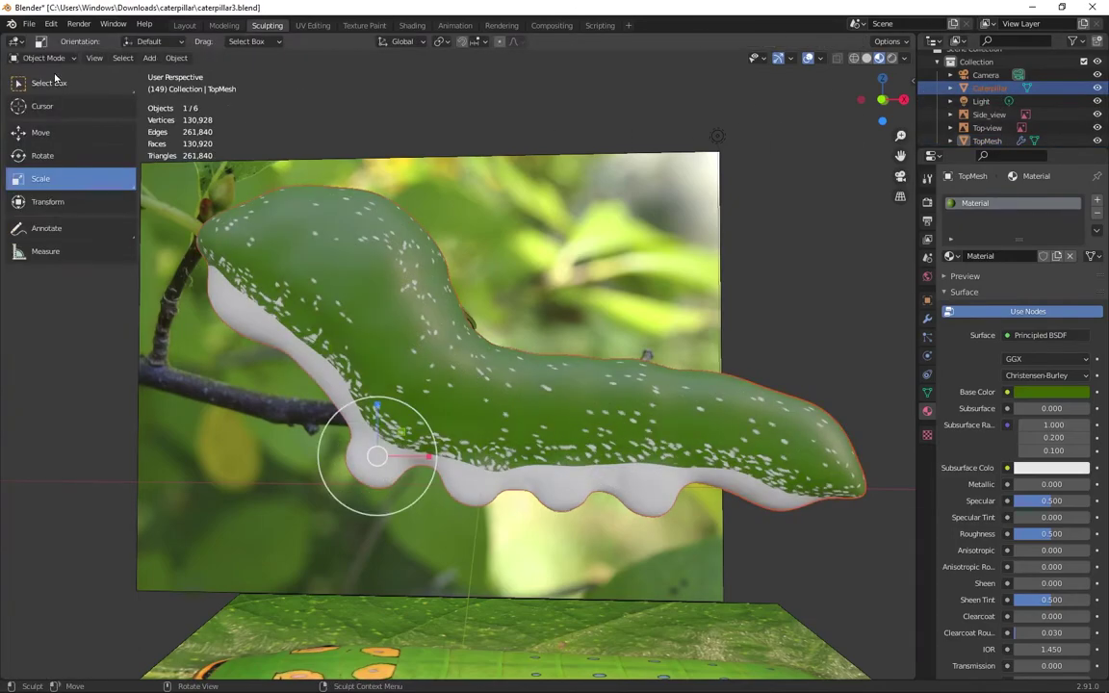
pyautogui.click(43, 58)
pyautogui.click(50, 102)
pyautogui.rightClick(999, 90)
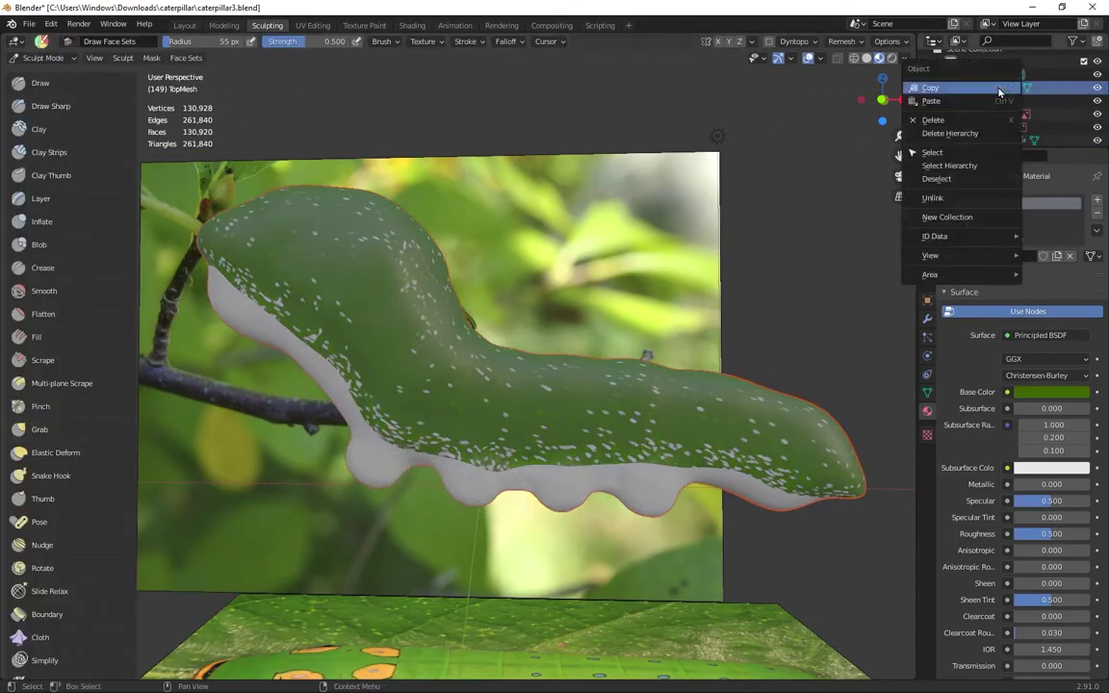
pyautogui.click(982, 153)
# Step: Try isolating the Caterpillar by hiding TopMesh, and restore the visibility of both objects
pyautogui.scroll(-1, 990, 105)
pyautogui.click(993, 135)
pyautogui.press('h')
pyautogui.click(990, 82)
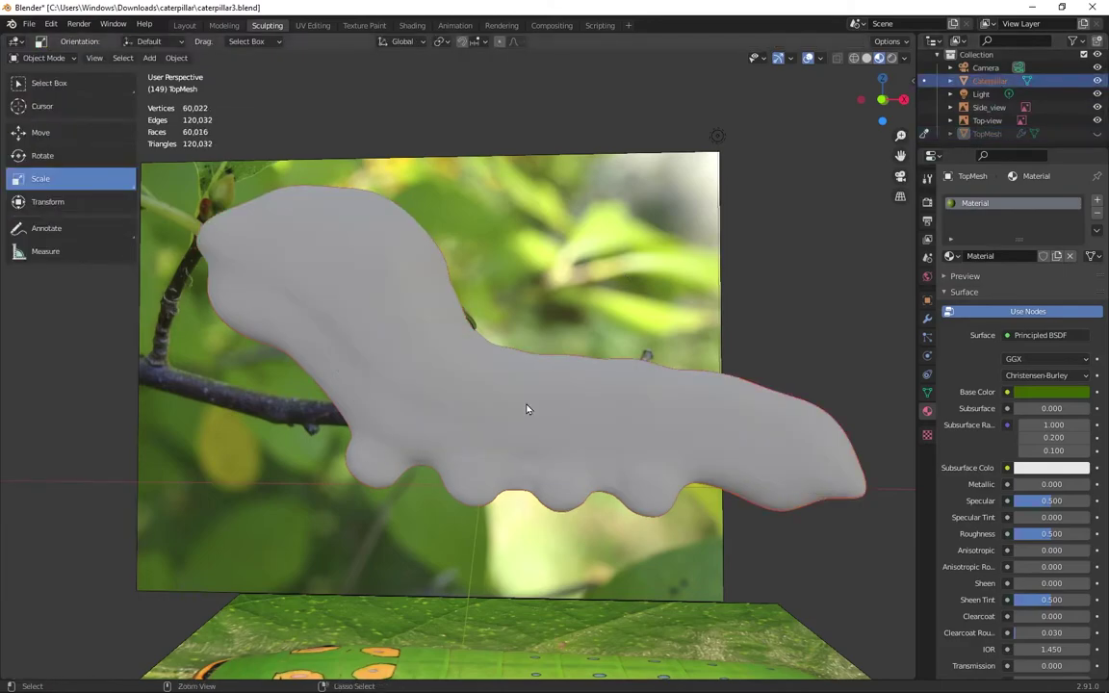
pyautogui.click(1098, 81)
pyautogui.click(1098, 134)
pyautogui.click(1098, 81)
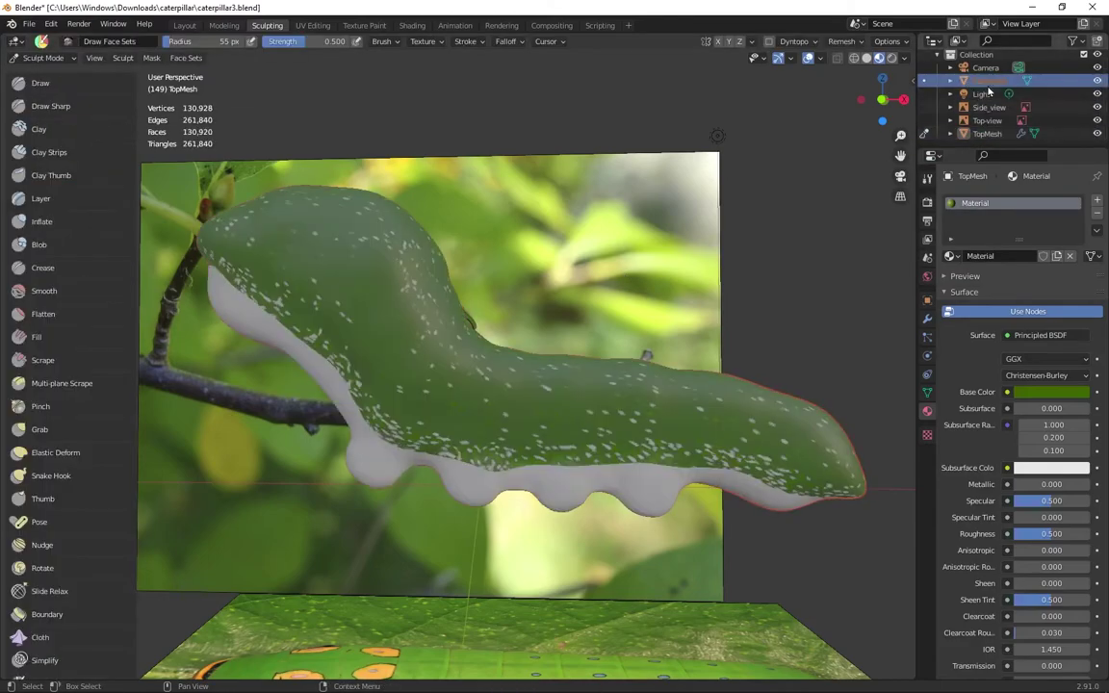
# Step: Try a face-set visibility command, and reselect TopMesh and Caterpillar to shift the sculpting target
pyautogui.click(178, 59)
pyautogui.click(228, 203)
pyautogui.scroll(-3, 120, 328)
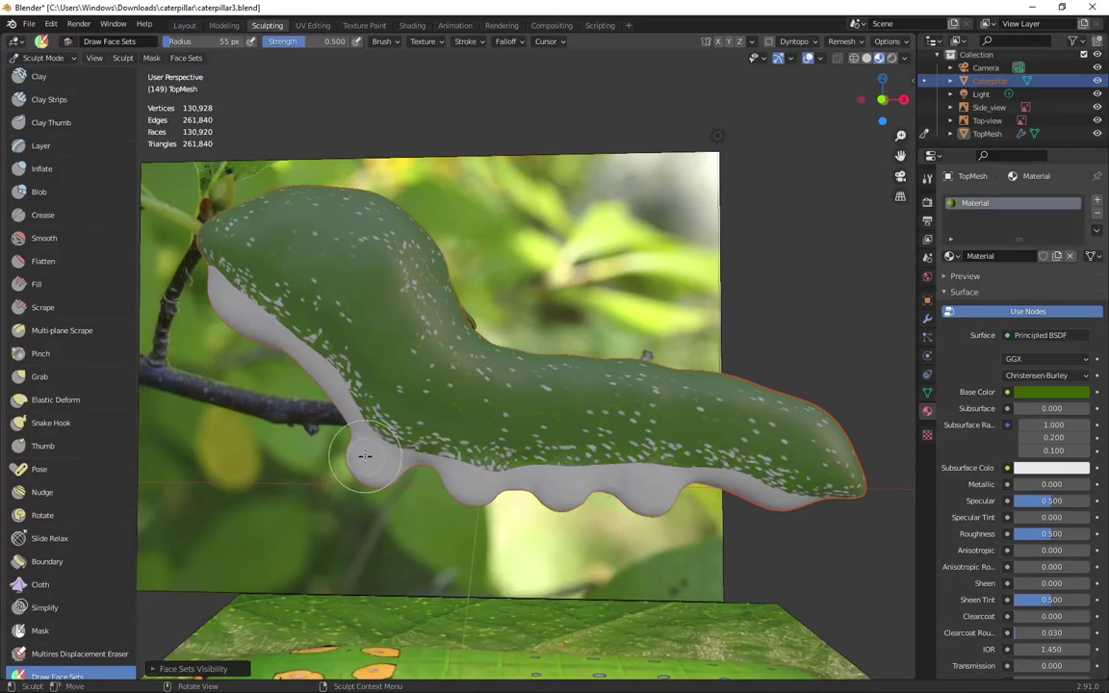
pyautogui.click(968, 137)
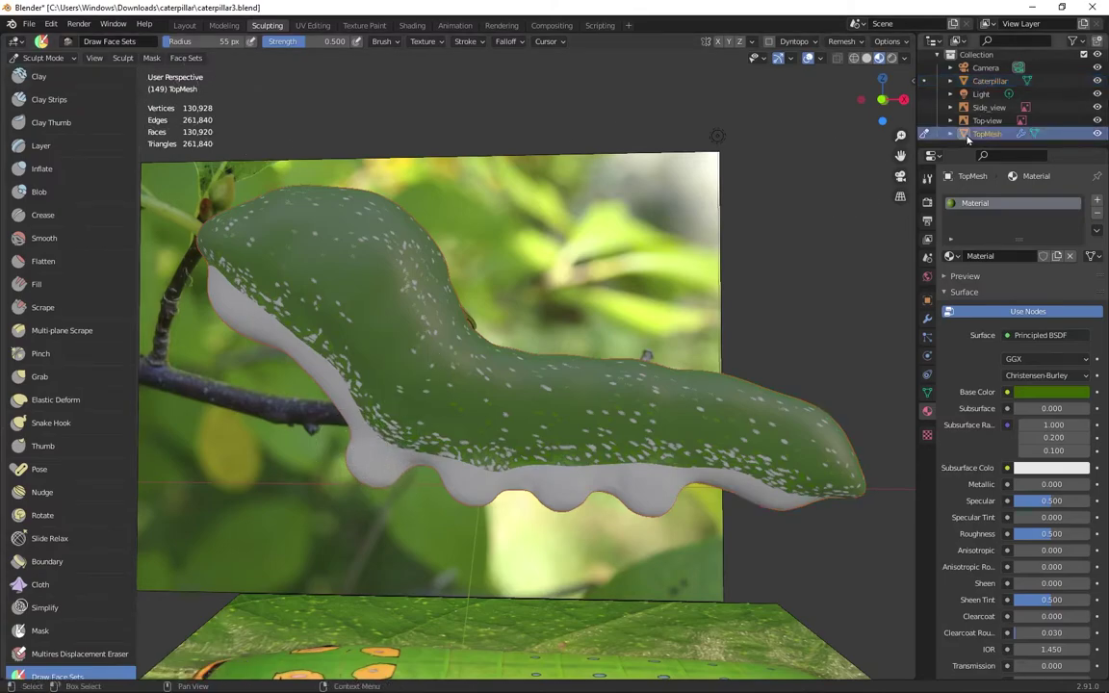
pyautogui.rightClick(974, 138)
pyautogui.click(972, 161)
pyautogui.click(987, 83)
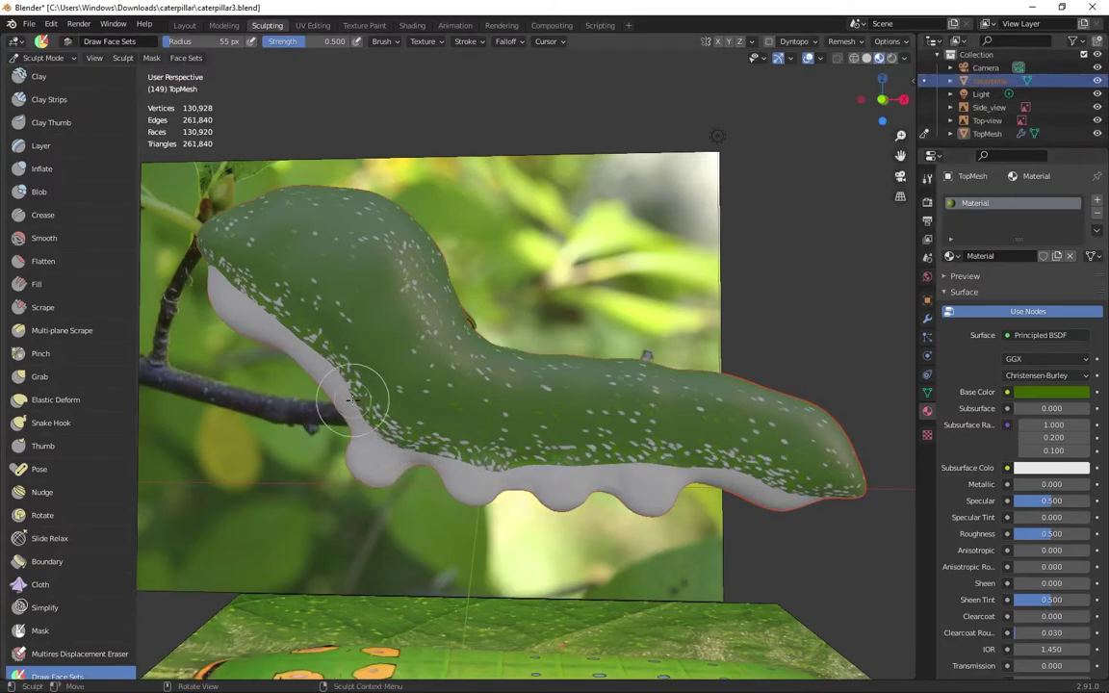
pyautogui.click(928, 177)
pyautogui.click(928, 411)
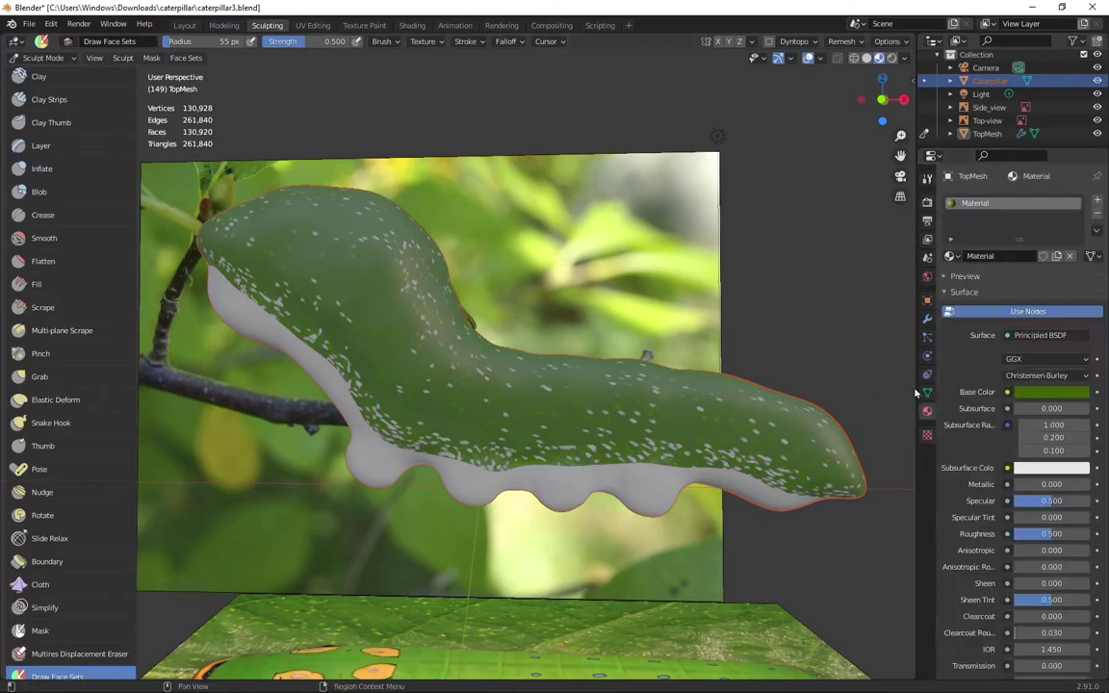
pyautogui.click(50, 25)
pyautogui.click(50, 25)
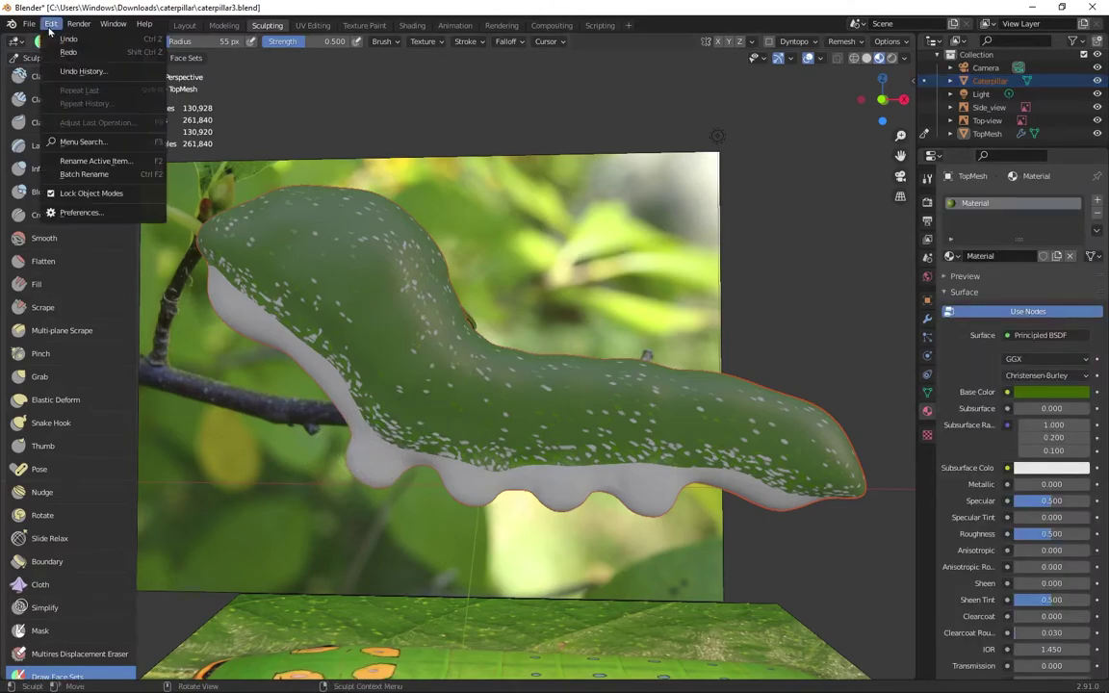
# Step: Try entering Edit Mode and returning through Object Mode to Sculpt Mode to change the sculpting target
pyautogui.click(37, 58)
pyautogui.click(46, 62)
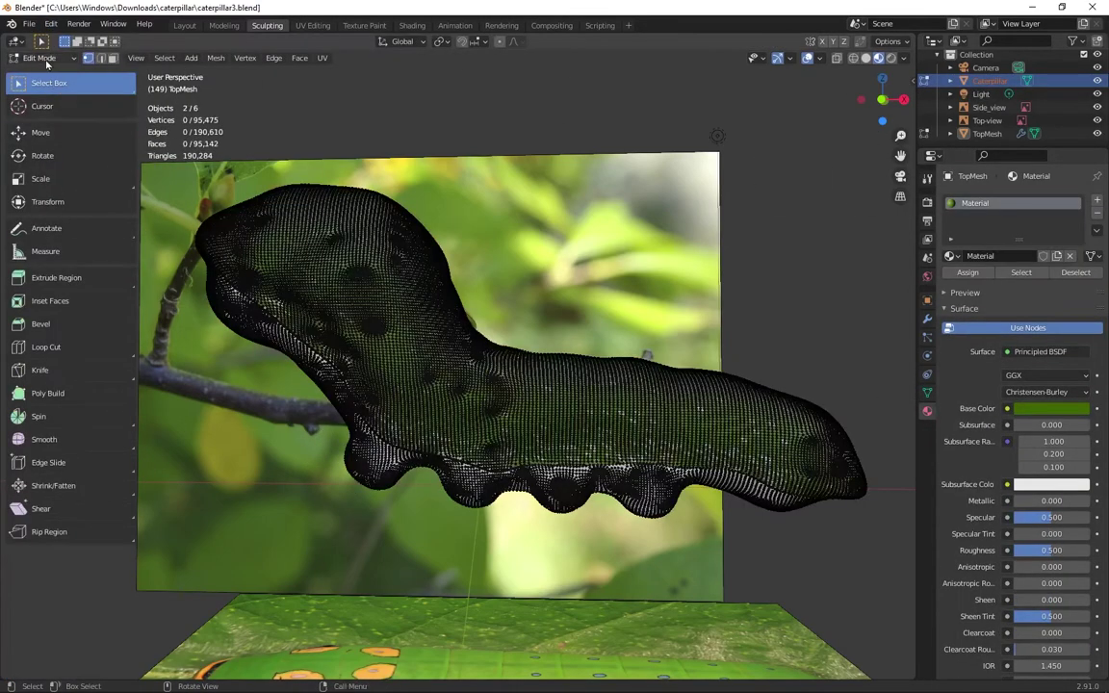
pyautogui.click(166, 59)
pyautogui.click(173, 75)
pyautogui.press('Tab')
pyautogui.click(48, 60)
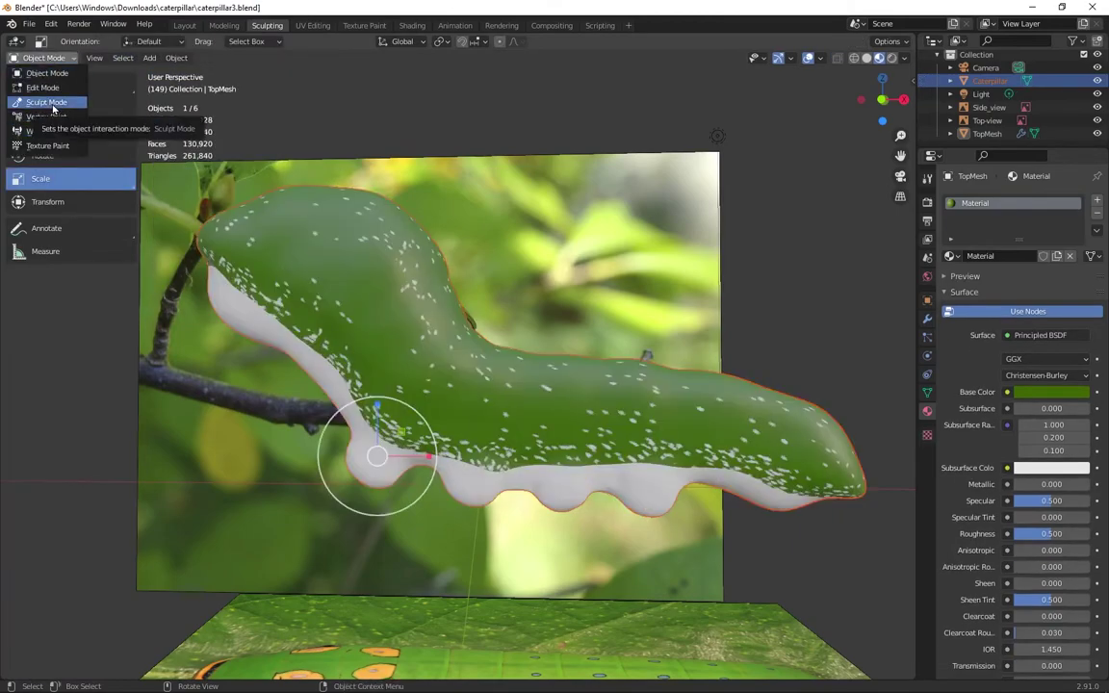
pyautogui.click(46, 102)
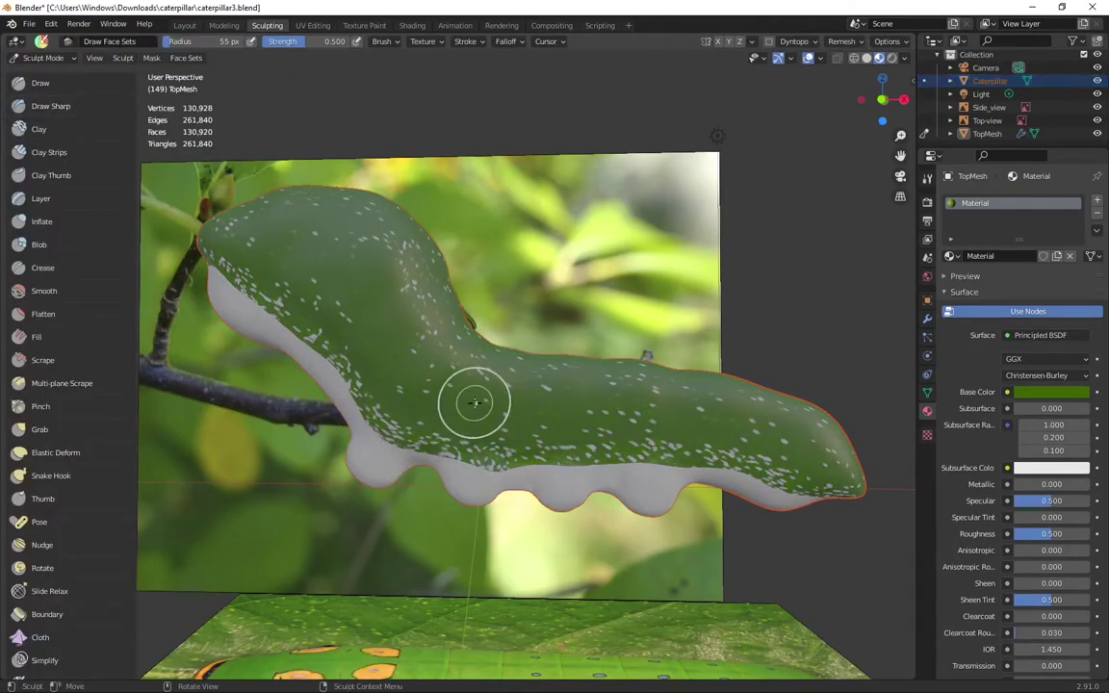
# Step: Make the Caterpillar the active object in Object Mode and enter Sculpt Mode on it
pyautogui.click(992, 81)
pyautogui.click(997, 89)
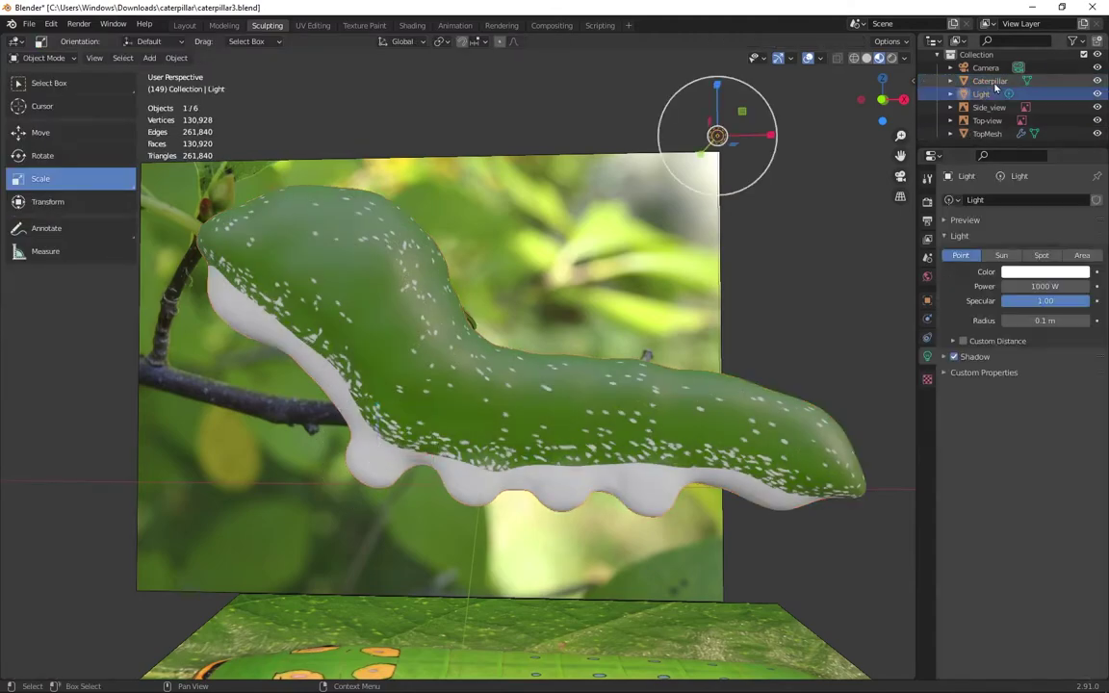
pyautogui.click(992, 81)
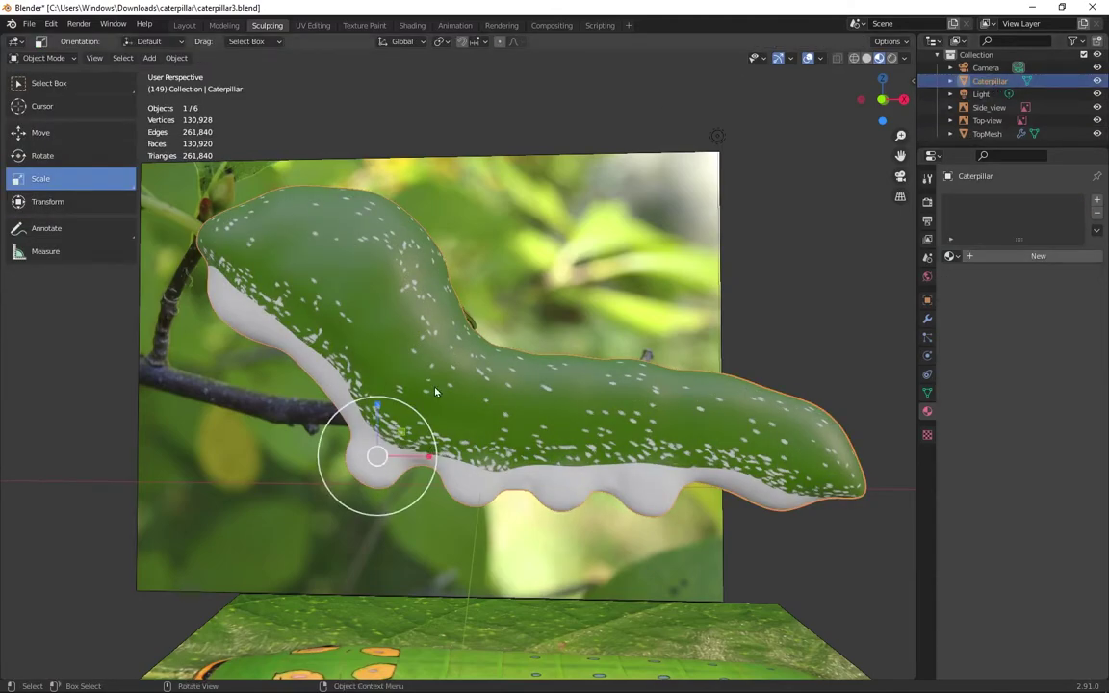
pyautogui.click(67, 58)
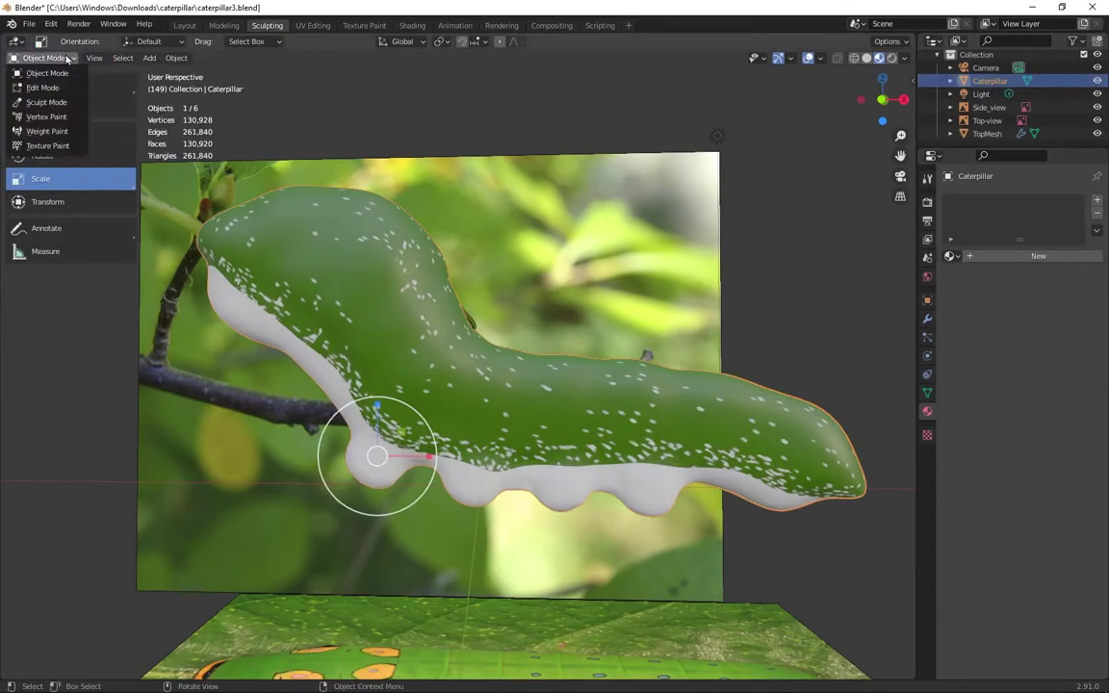
pyautogui.click(53, 102)
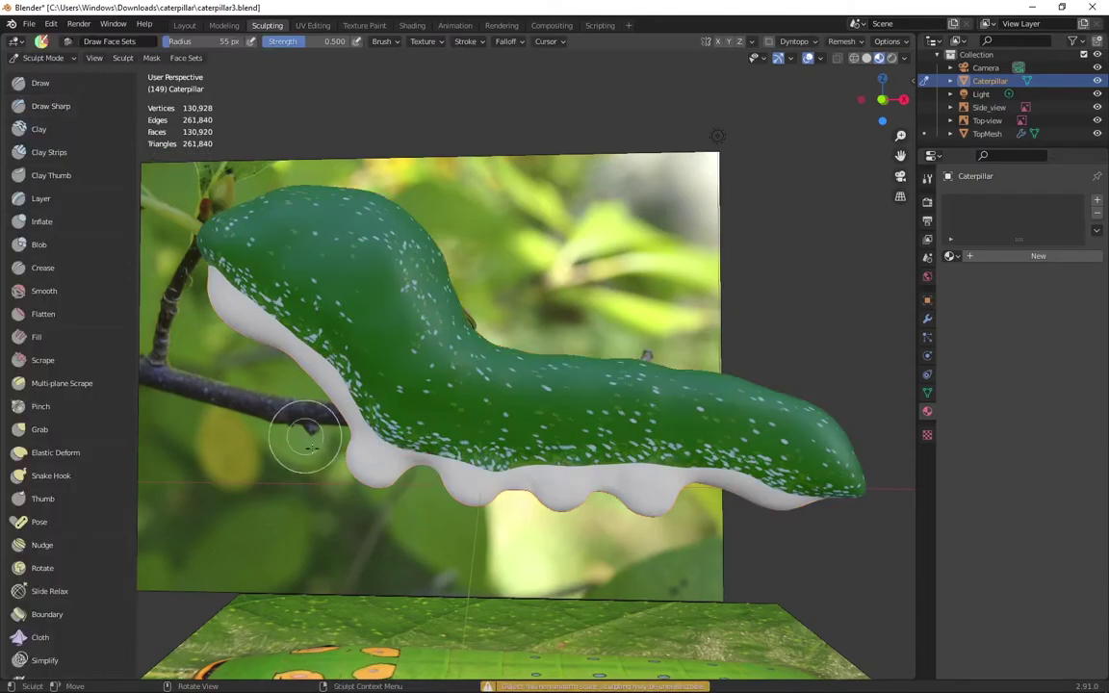
# Step: Try a face-set dab on the front leg, and undo back to the earlier TopMesh sculpting state
pyautogui.moveTo(360, 453); pyautogui.dragTo(362, 460)
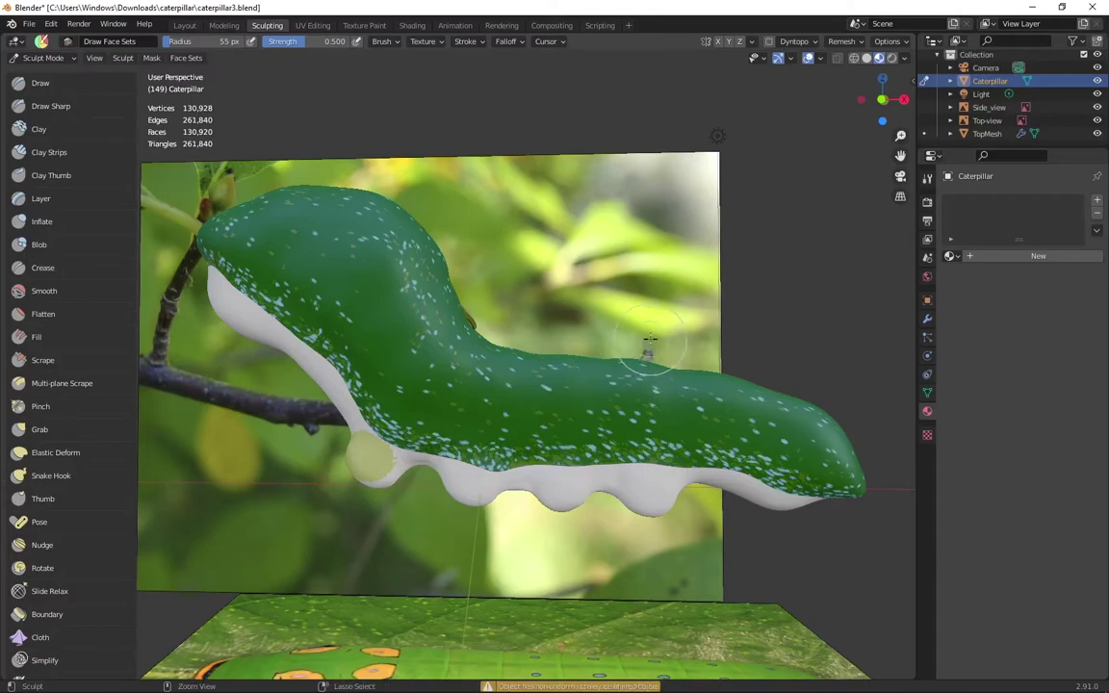
pyautogui.hotkey('ctrl', 'z')
pyautogui.hotkey('ctrl', 'z')
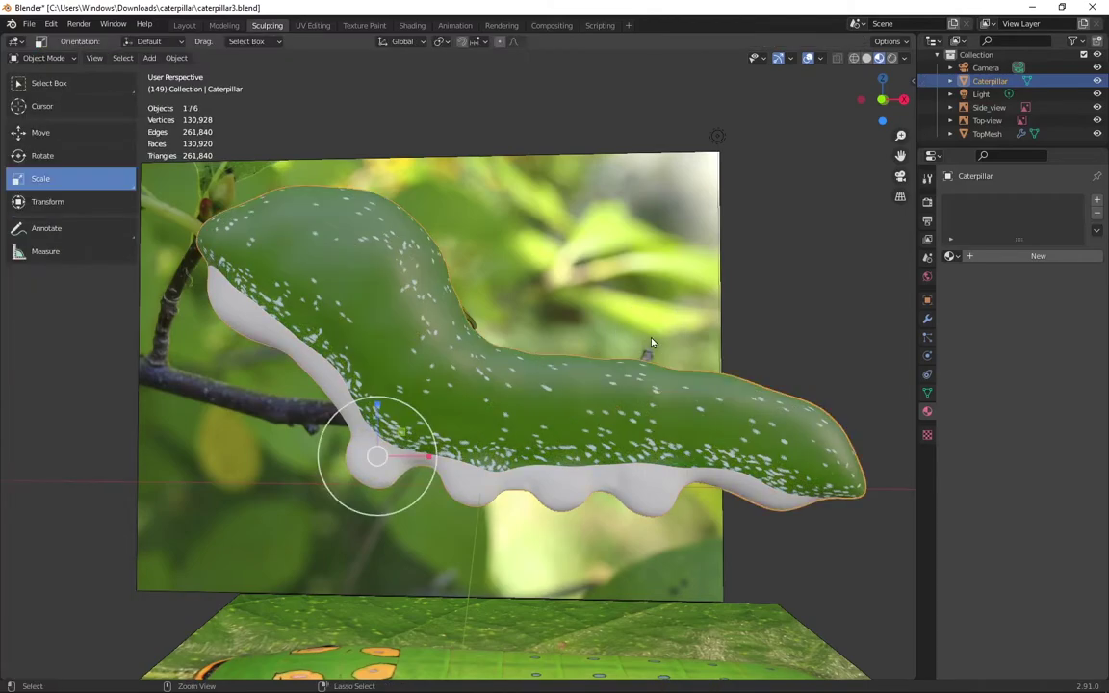
pyautogui.hotkey('ctrl', 'z')
pyautogui.hotkey('ctrl', 'z')
pyautogui.hotkey('ctrl', 'z')
pyautogui.hotkey('ctrl', 'z')
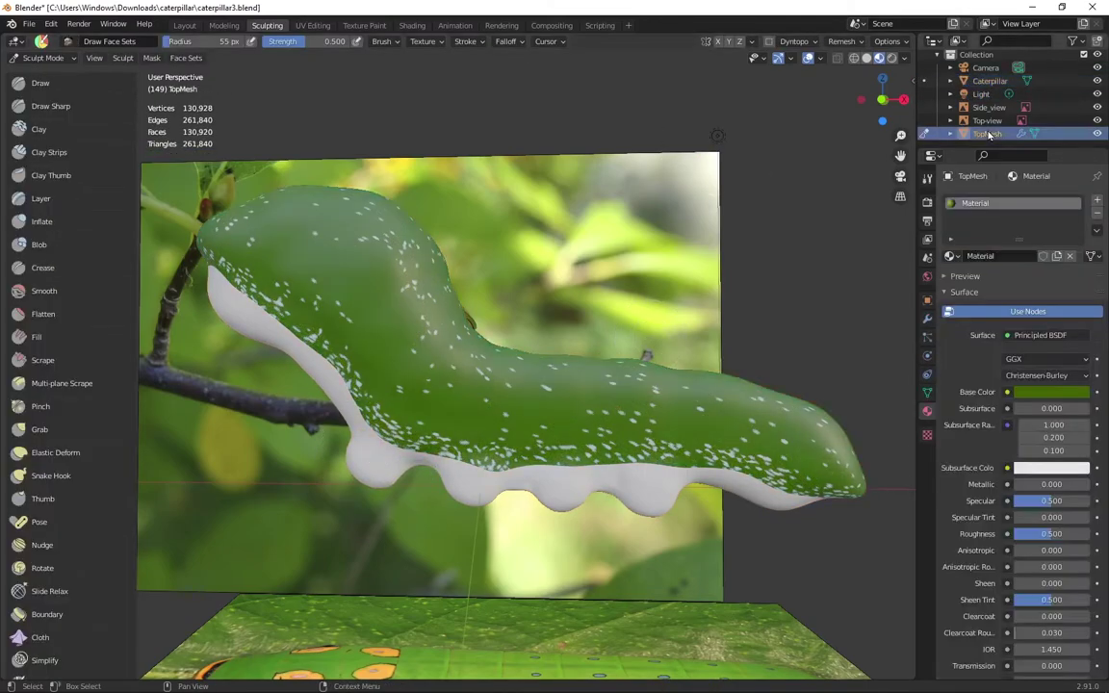
pyautogui.hotkey('ctrl', 'z')
# Step: Make the Caterpillar active in Object Mode and re-enter Sculpt Mode on it
pyautogui.click(43, 58)
pyautogui.click(55, 103)
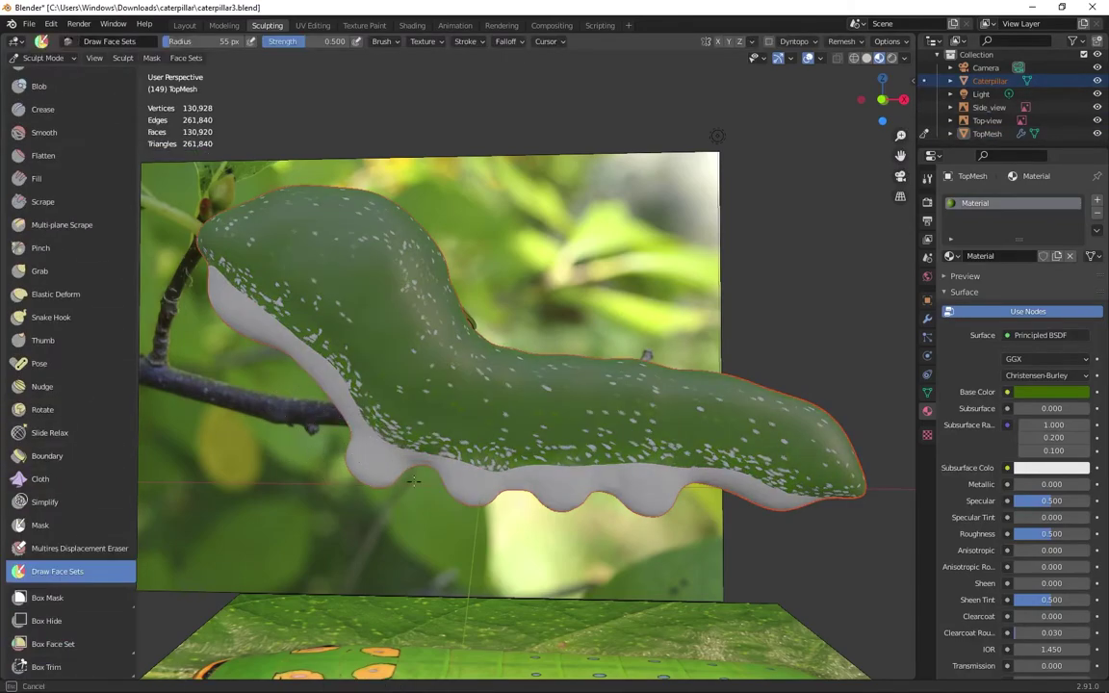
pyautogui.doubleClick(995, 80)
pyautogui.click(995, 79)
pyautogui.click(53, 59)
pyautogui.click(52, 102)
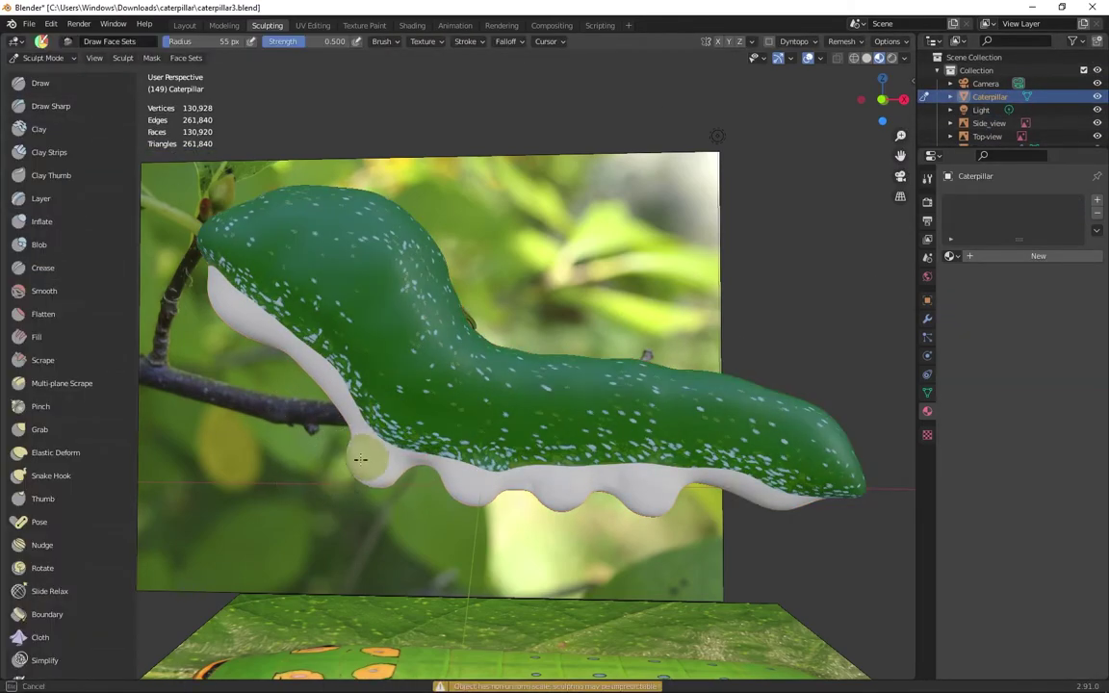
# Step: Draw one face set over the Caterpillar's white underside and legs from all sides, and undo the stray last dab
pyautogui.moveTo(361, 460)
pyautogui.mouseDown()
pyautogui.moveTo(384, 474)
pyautogui.moveTo(487, 492)
pyautogui.moveTo(797, 490)
pyautogui.moveTo(357, 429)
pyautogui.moveTo(234, 279)
pyautogui.moveTo(223, 288)
pyautogui.mouseUp()
pyautogui.moveTo(400, 327); pyautogui.dragTo(525, 237, button='middle')
pyautogui.moveTo(520, 243)
pyautogui.mouseDown()
pyautogui.moveTo(450, 132)
pyautogui.moveTo(483, 356)
pyautogui.moveTo(586, 544)
pyautogui.mouseUp()
pyautogui.moveTo(390, 386); pyautogui.dragTo(511, 470, button='middle')
pyautogui.moveTo(510, 469)
pyautogui.mouseDown()
pyautogui.moveTo(321, 476)
pyautogui.moveTo(178, 496)
pyautogui.mouseUp()
pyautogui.moveTo(405, 468)
pyautogui.mouseDown(button='middle')
pyautogui.moveTo(217, 406)
pyautogui.moveTo(673, 458)
pyautogui.moveTo(822, 414)
pyautogui.mouseUp(button='middle')
pyautogui.click(569, 421)
pyautogui.hotkey('ctrl', 'z')
# Step: Set the brush radius to 28 px and refine the underside face set along the green body's lower edge on both sides
pyautogui.press('f')
pyautogui.click(389, 360)
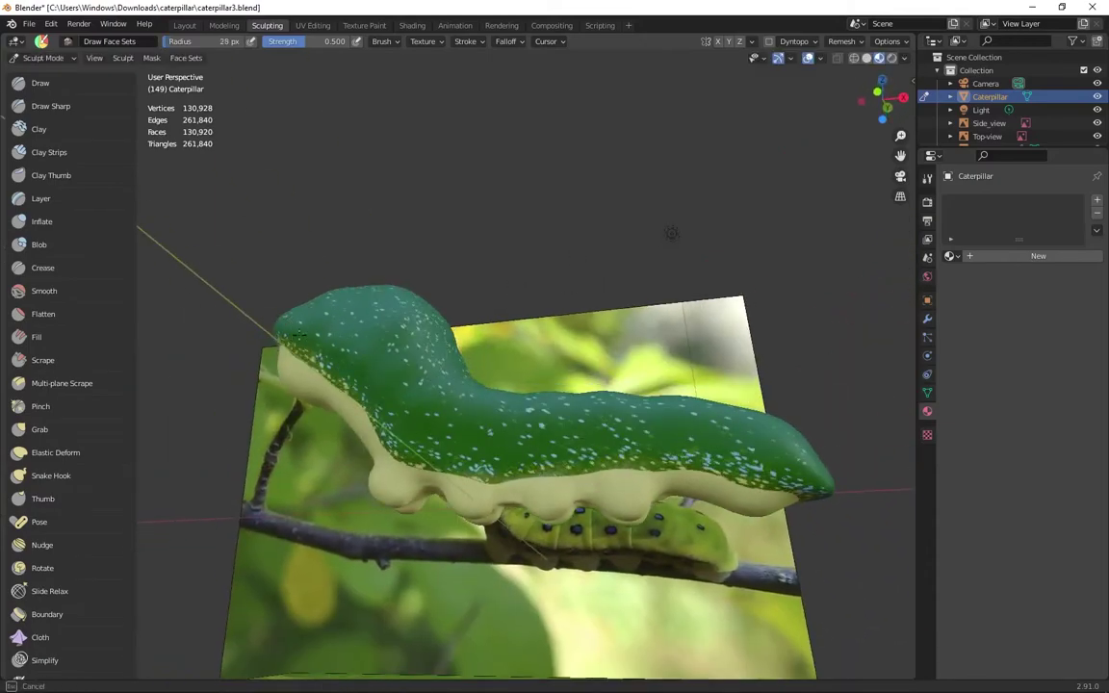
pyautogui.click(1098, 97)
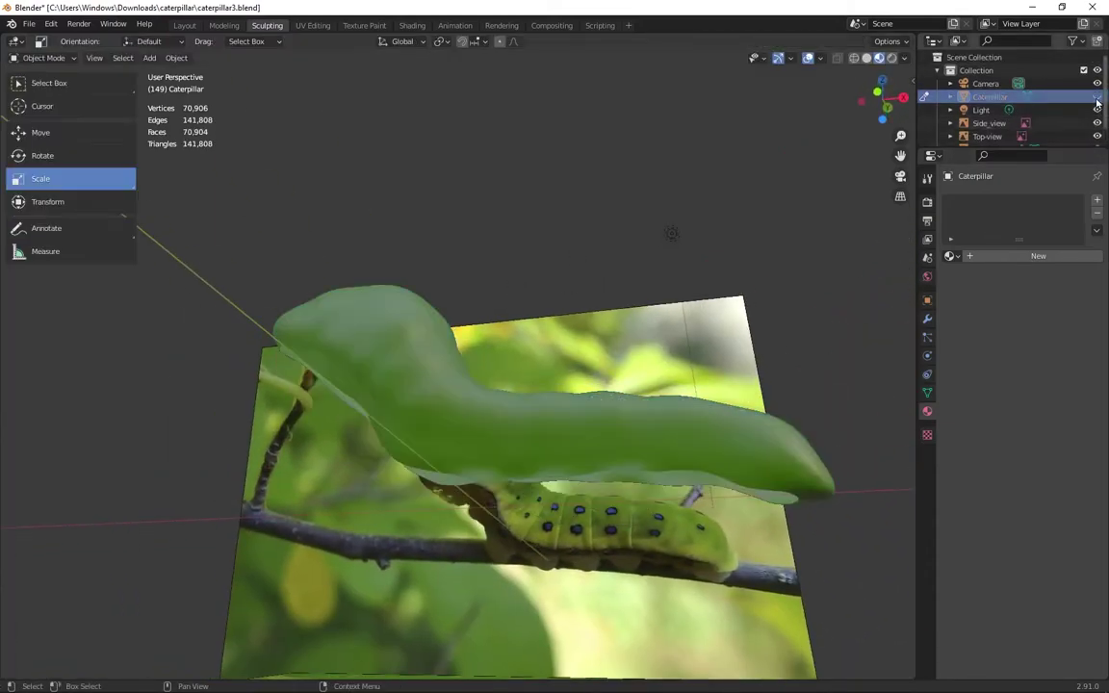
pyautogui.hotkey('ctrl', 'z')
pyautogui.scroll(1, 671, 233)
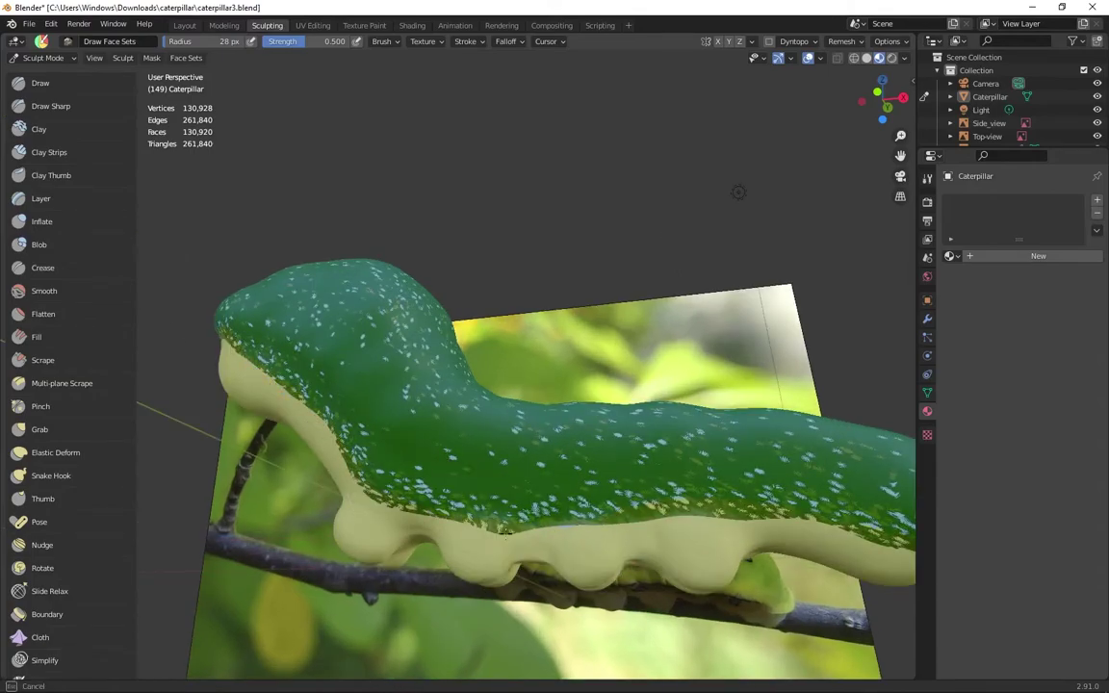
pyautogui.moveTo(738, 193)
pyautogui.mouseDown(button='middle')
pyautogui.moveTo(542, 168)
pyautogui.moveTo(558, 458)
pyautogui.moveTo(459, 440)
pyautogui.mouseUp(button='middle')
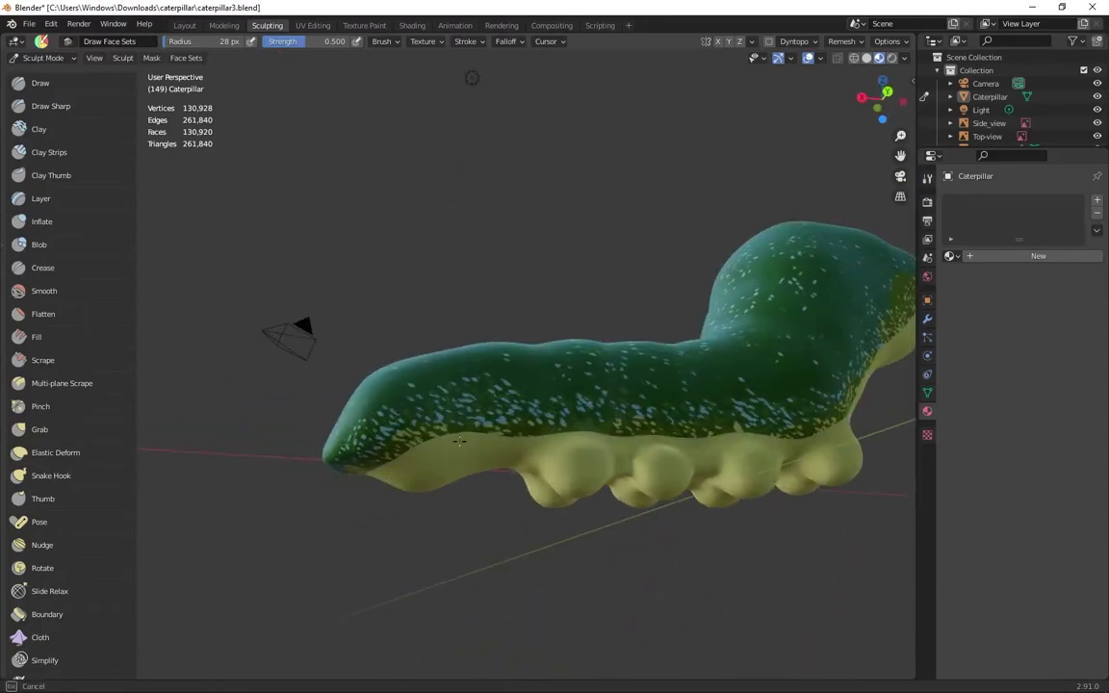
pyautogui.moveTo(645, 435); pyautogui.dragTo(433, 508, button='middle')
pyautogui.press('KP_1')
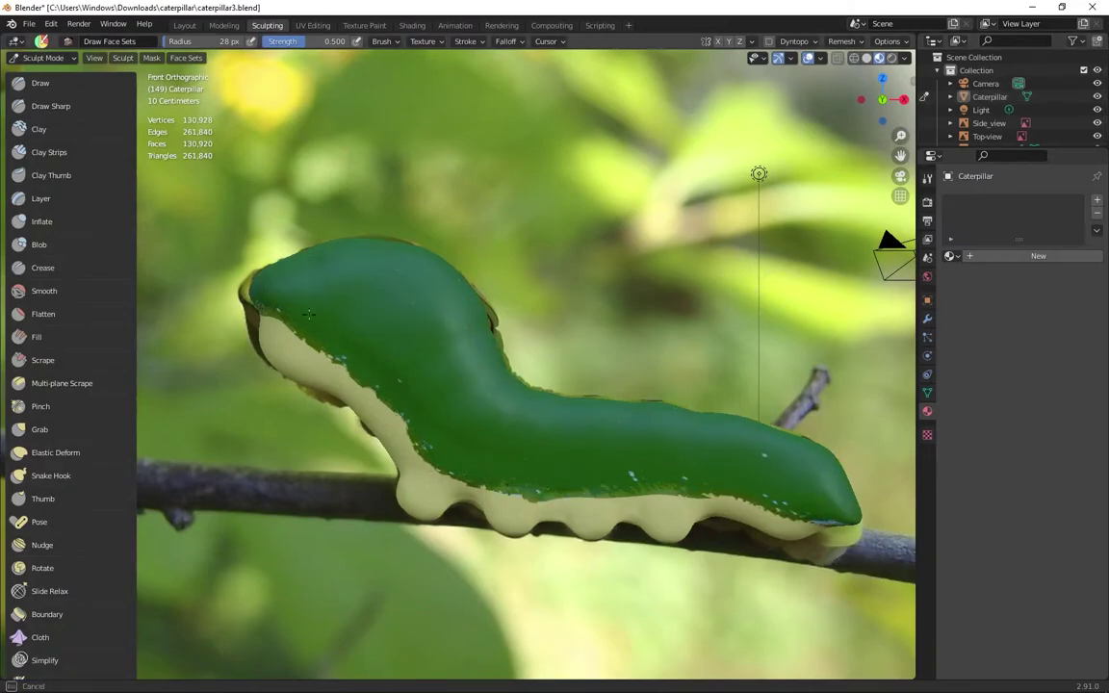
pyautogui.moveTo(594, 400)
pyautogui.mouseDown(button='middle')
pyautogui.moveTo(624, 312)
pyautogui.moveTo(517, 436)
pyautogui.moveTo(399, 468)
pyautogui.moveTo(449, 465)
pyautogui.moveTo(279, 389)
pyautogui.moveTo(421, 411)
pyautogui.mouseUp(button='middle')
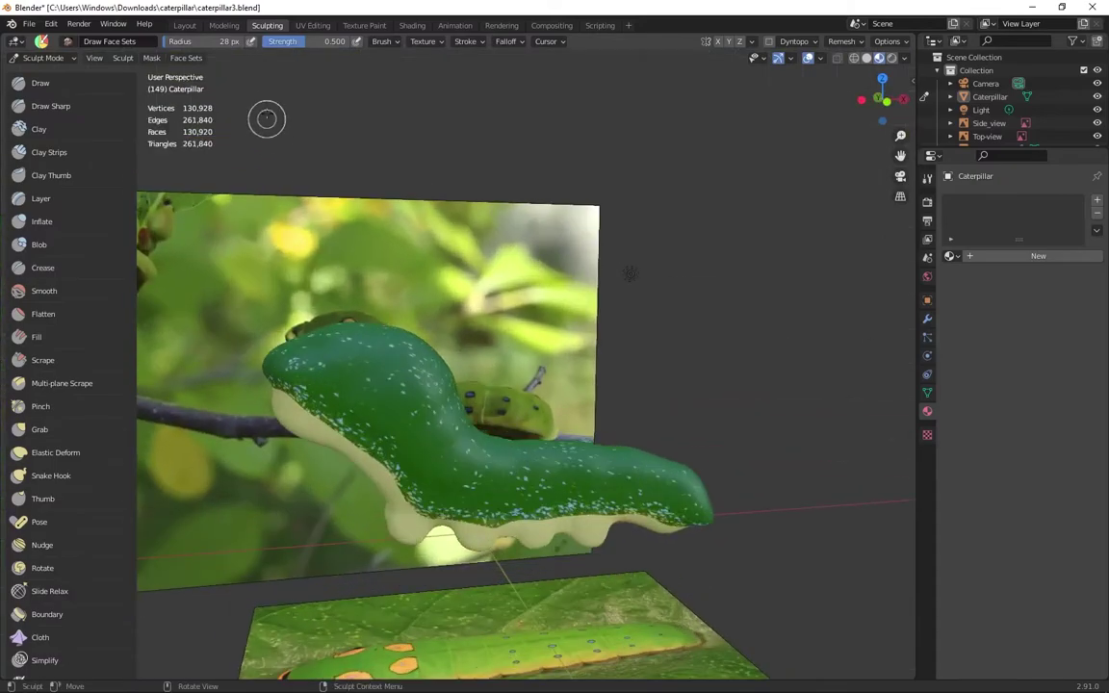
# Step: Extract the underside face set as a separate mesh and rename it BottomMesh
pyautogui.click(186, 57)
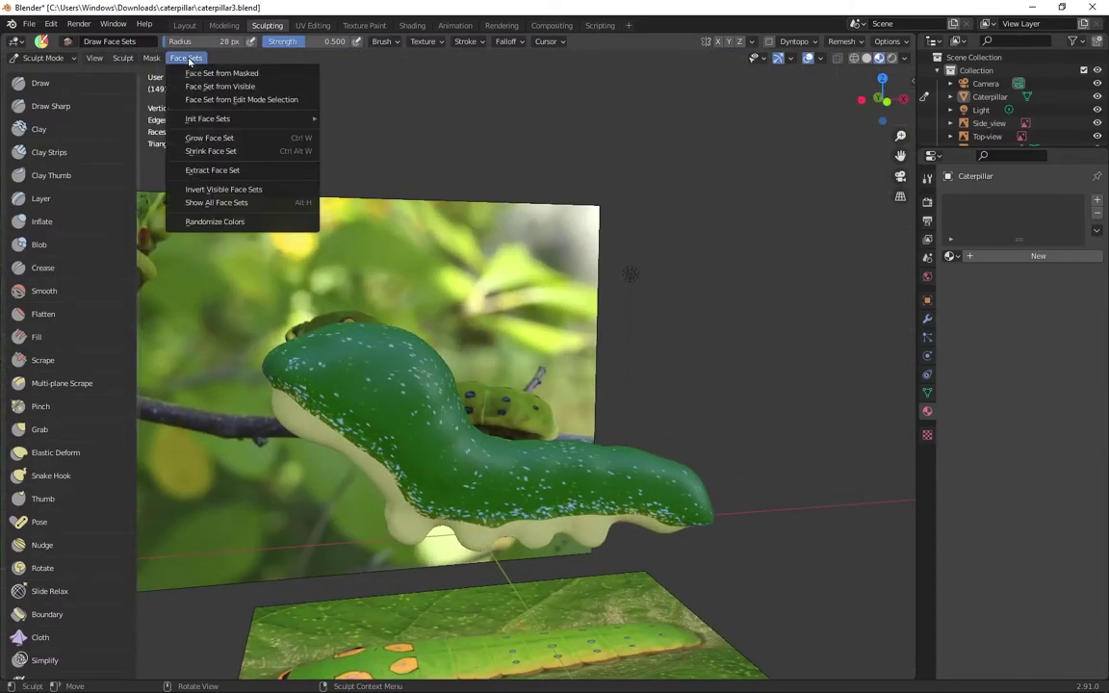
pyautogui.click(274, 170)
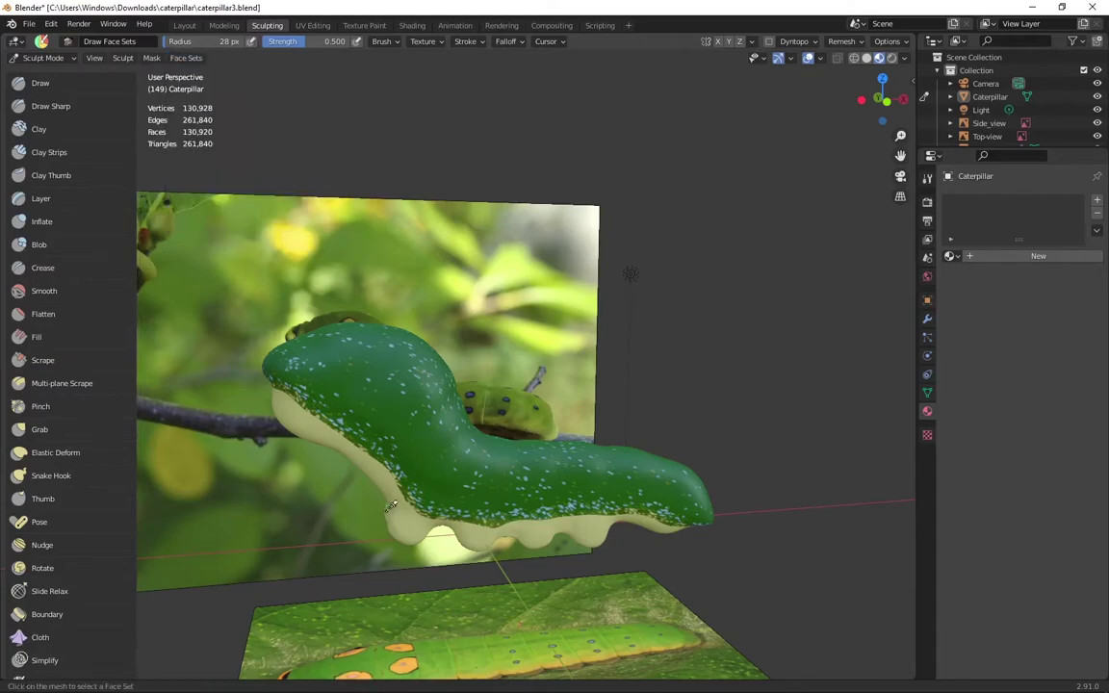
pyautogui.click(413, 537)
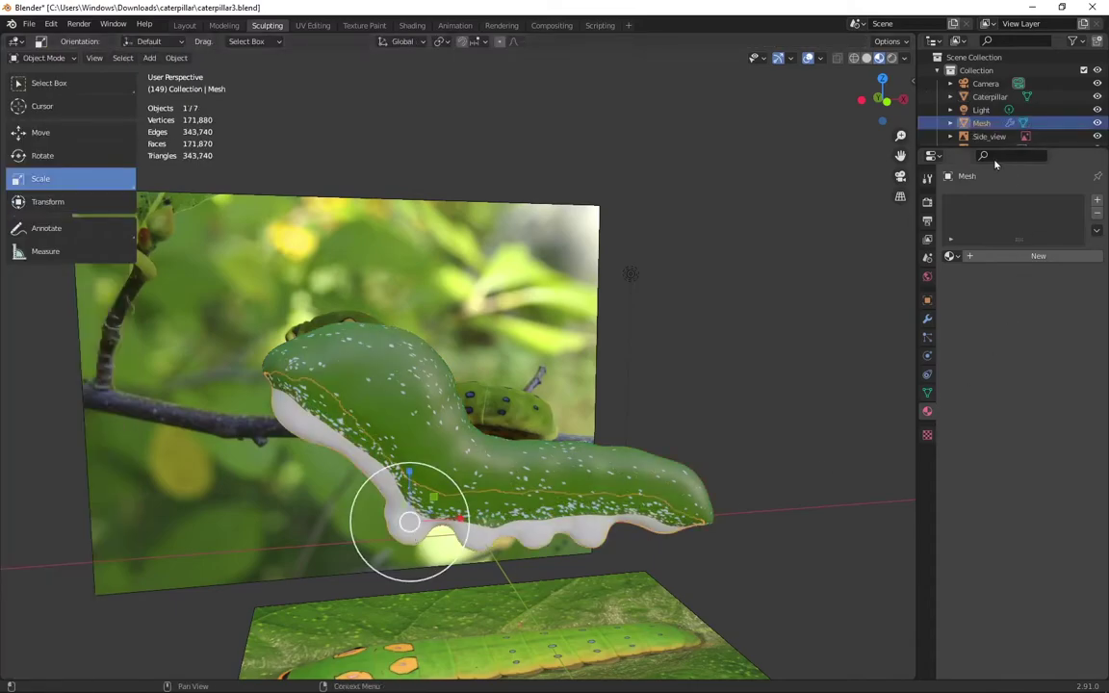
pyautogui.doubleClick(978, 124)
pyautogui.scroll(-1, 978, 127)
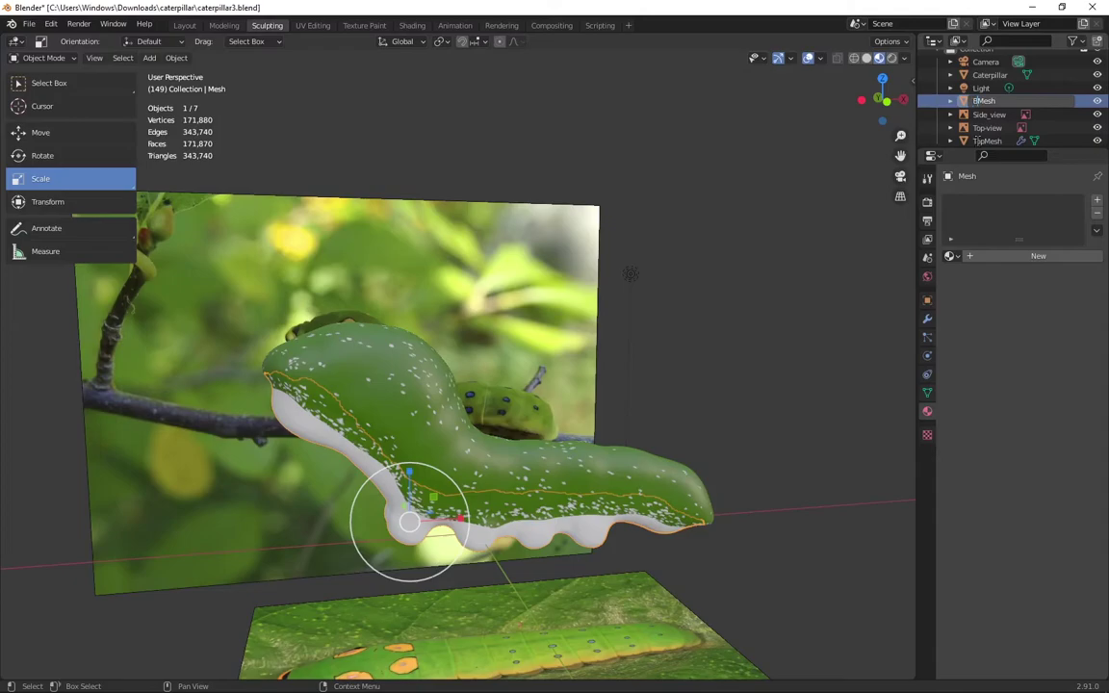
pyautogui.write('Bottom')
pyautogui.press('Return')
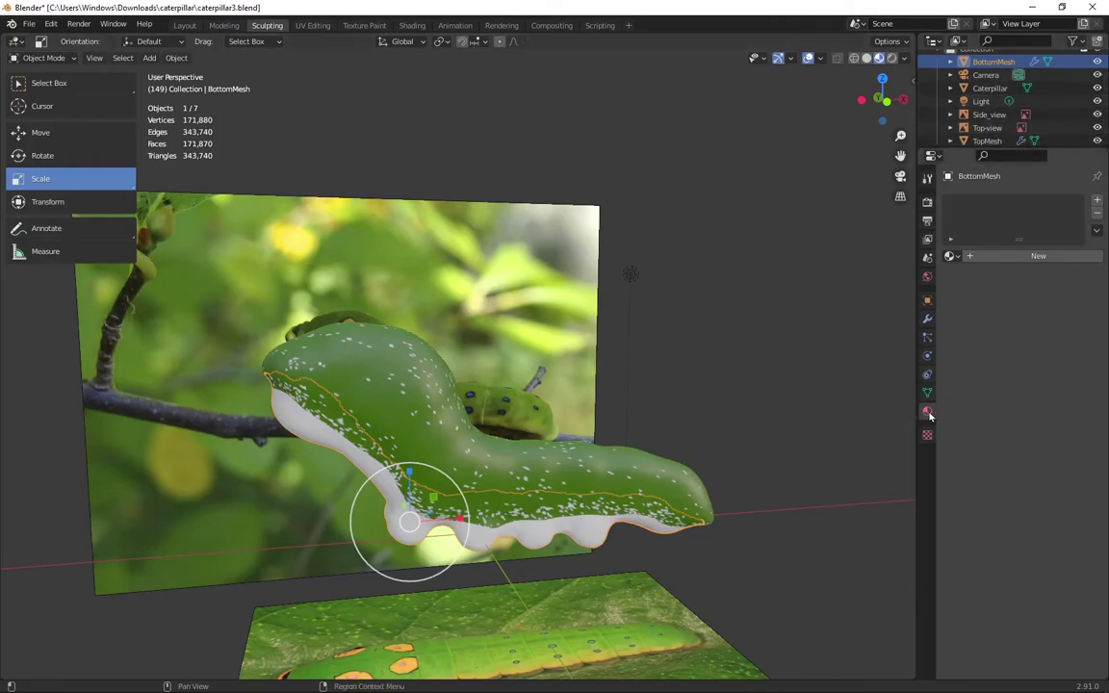
# Step: Add a new material to BottomMesh and sample its base color from the underside of the reference caterpillar
pyautogui.click(1038, 258)
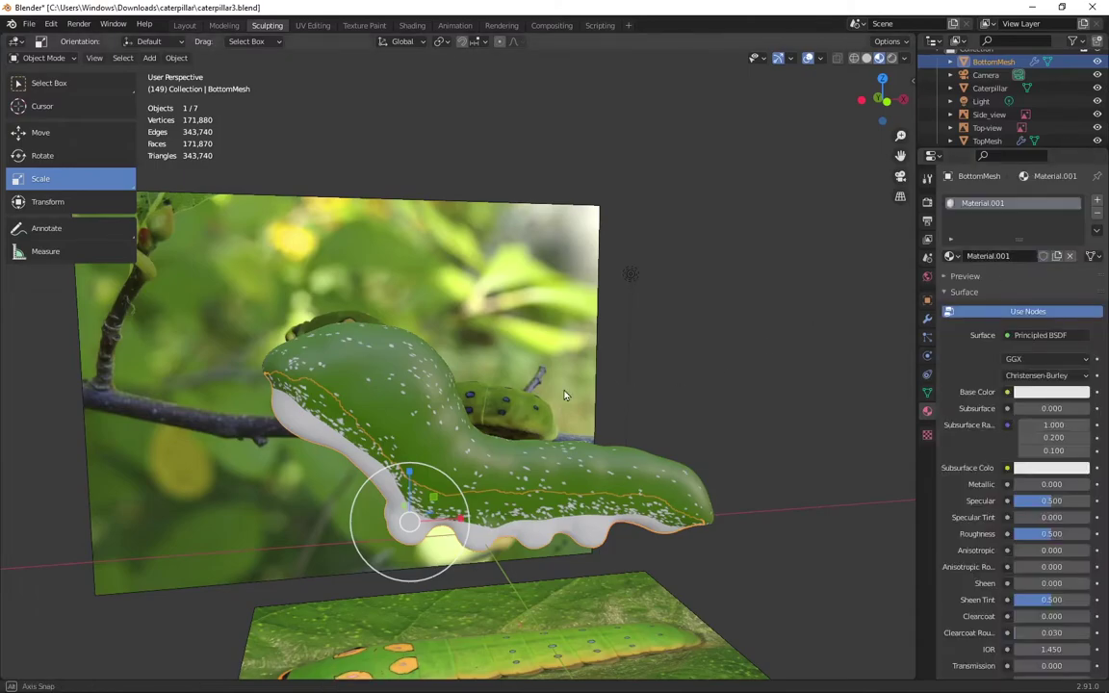
pyautogui.moveTo(565, 395); pyautogui.dragTo(528, 401, button='middle')
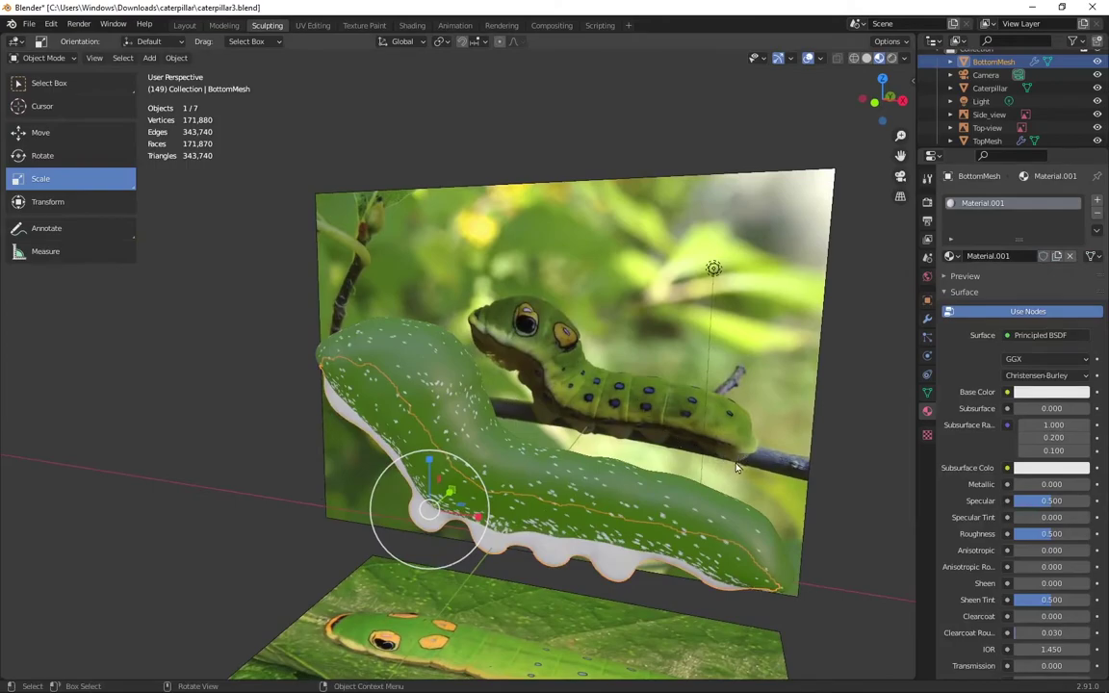
pyautogui.click(1050, 392)
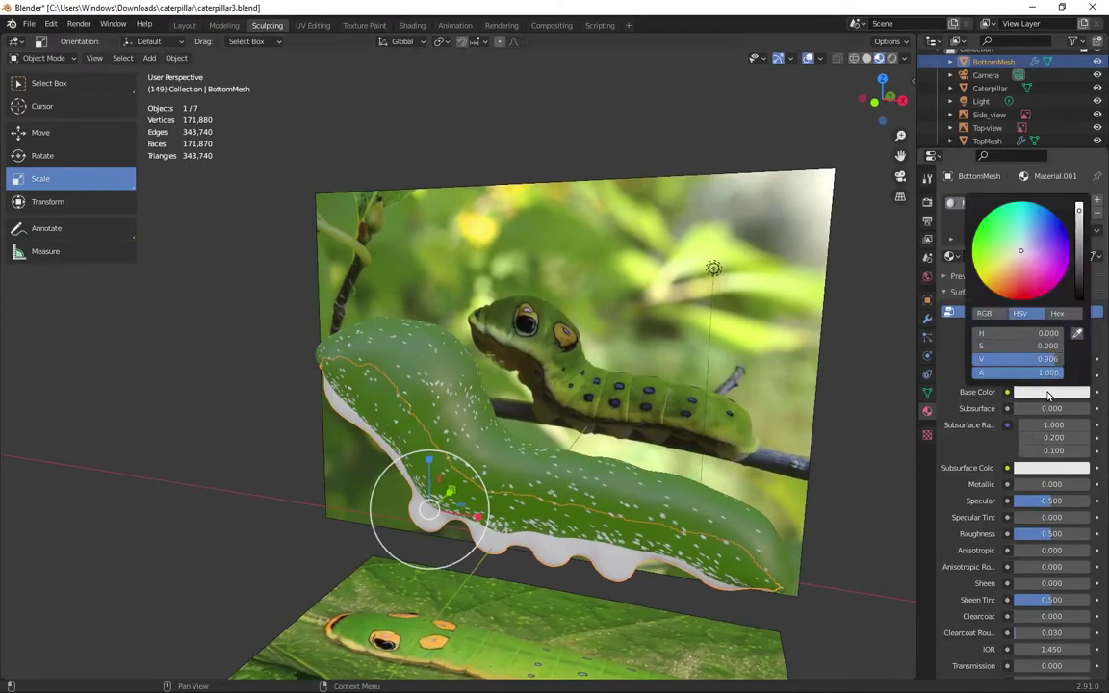
pyautogui.click(1077, 334)
pyautogui.click(748, 454)
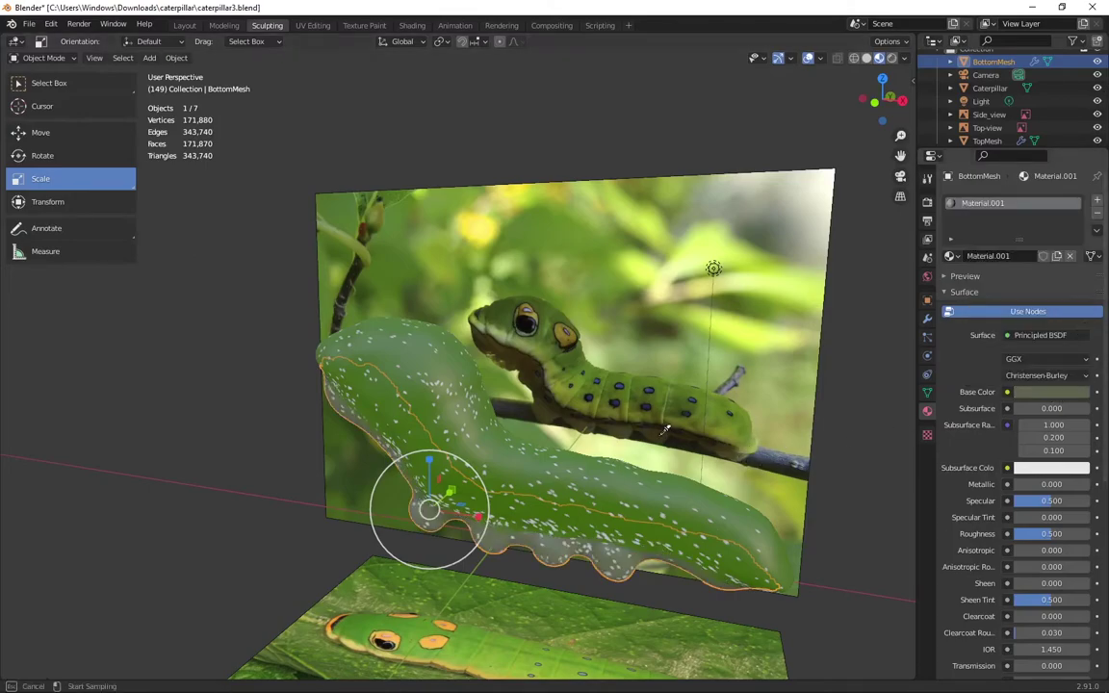
# Step: Adjust BottomMesh's base color to a yellowish tan, and hide the original Caterpillar
pyautogui.click(1050, 392)
pyautogui.moveTo(995, 361); pyautogui.dragTo(984, 335)
pyautogui.click(983, 334)
pyautogui.press('Escape')
pyautogui.moveTo(770, 318); pyautogui.dragTo(795, 296, button='middle')
pyautogui.click(1098, 89)
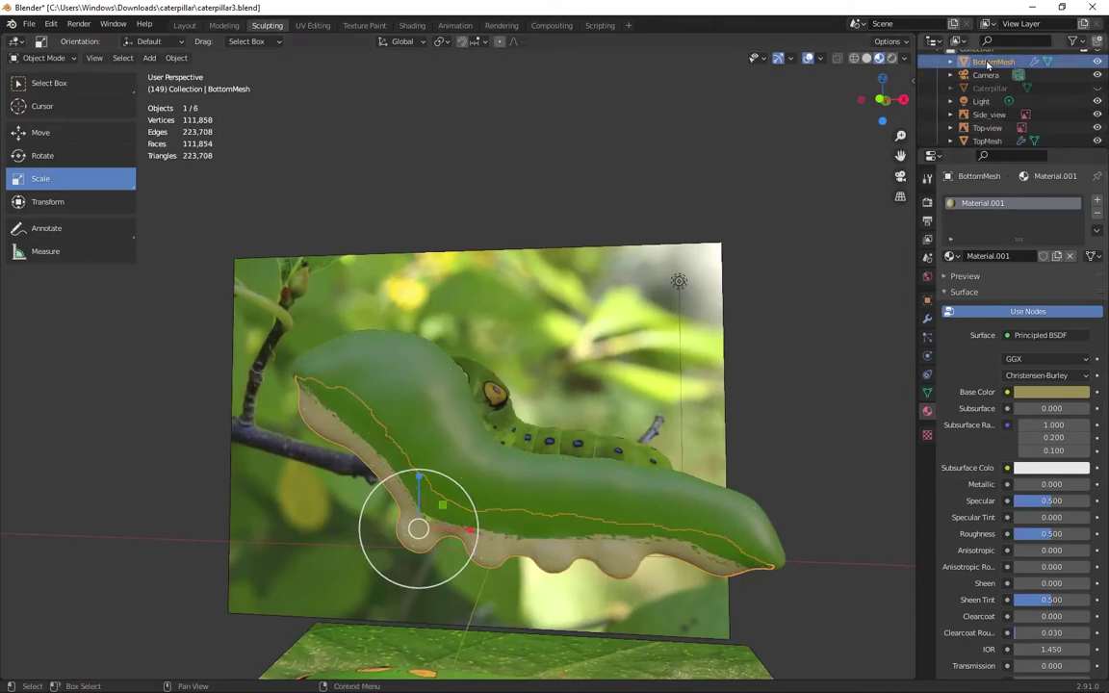
# Step: Try to move BottomMesh next to TopMesh in the object list, and undo the resulting changes
pyautogui.moveTo(984, 63); pyautogui.dragTo(966, 142)
pyautogui.rightClick(969, 136)
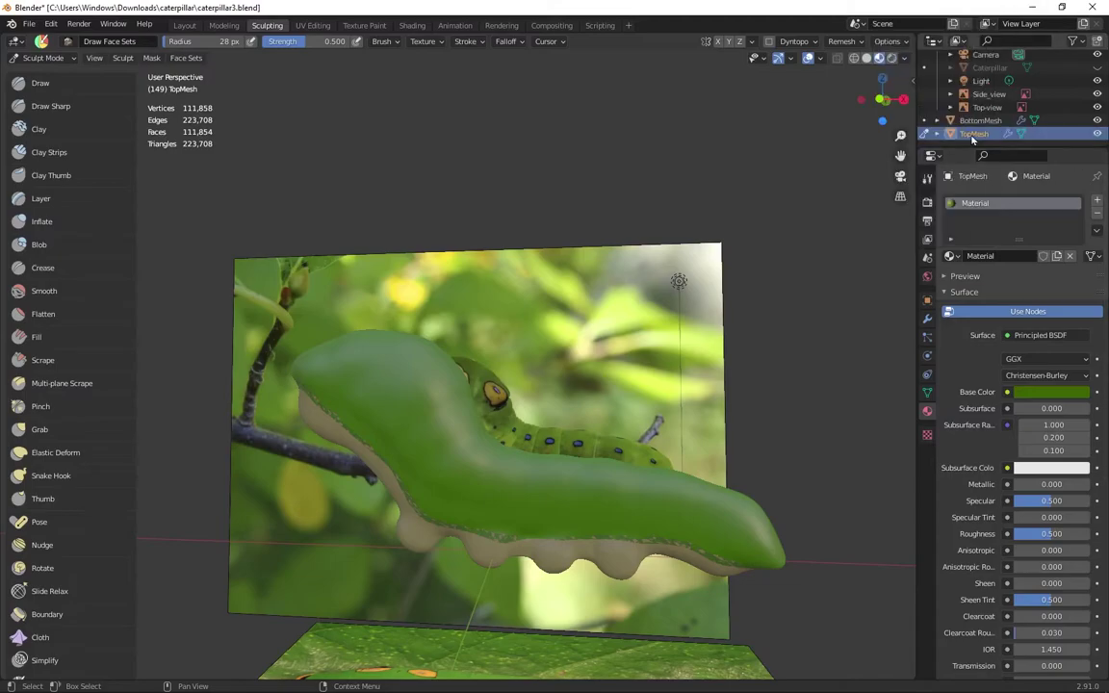
pyautogui.hotkey('ctrl', 'z')
pyautogui.hotkey('ctrl', 'z')
pyautogui.hotkey('ctrl', 'z')
pyautogui.moveTo(976, 59); pyautogui.dragTo(993, 129)
pyautogui.hotkey('ctrl', 'z')
pyautogui.scroll(2, 997, 108)
pyautogui.scroll(-2, 998, 111)
pyautogui.click(987, 135)
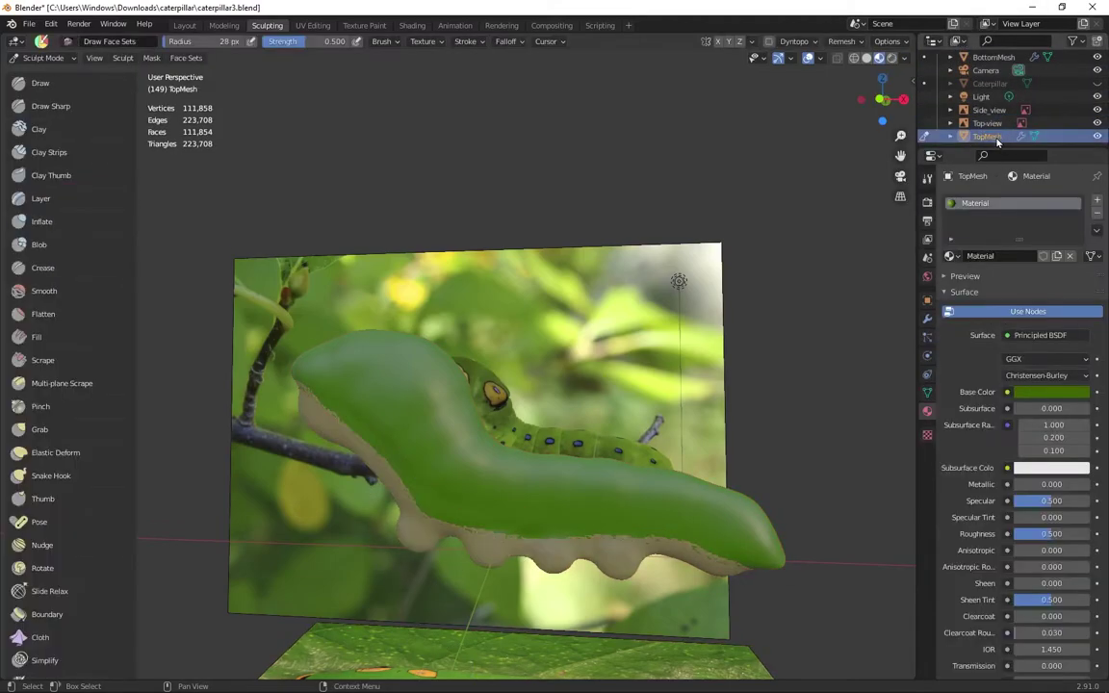
# Step: Check the two body parts by toggling TopMesh's visibility off and on, and reselect BottomMesh
pyautogui.click(977, 56)
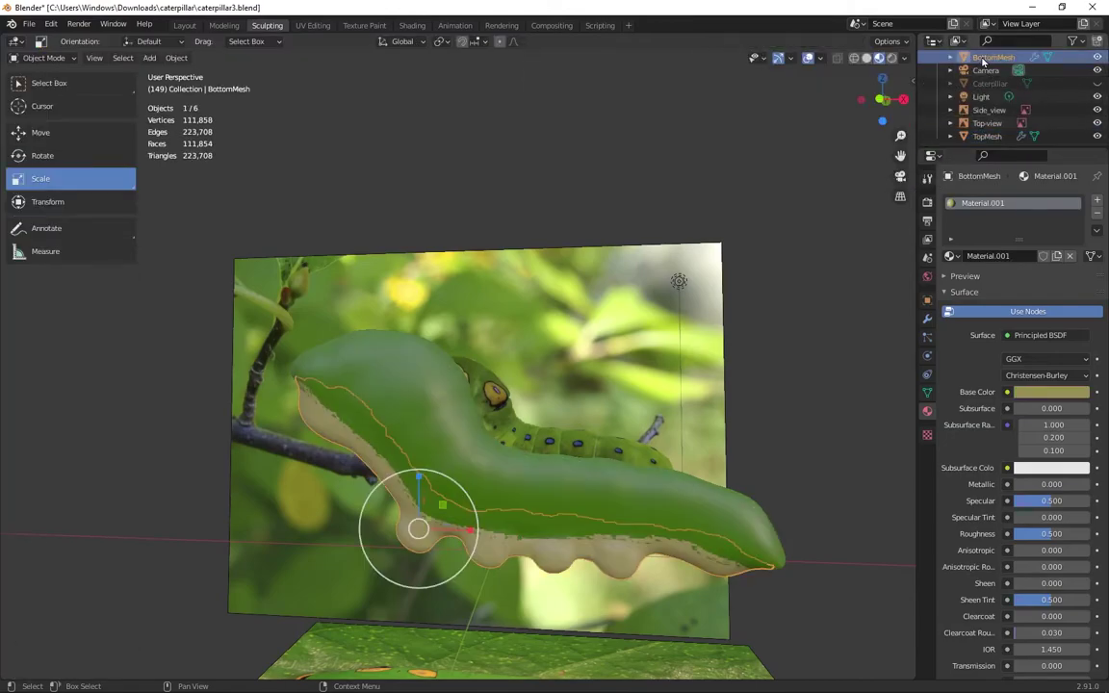
pyautogui.moveTo(616, 456)
pyautogui.mouseDown(button='middle')
pyautogui.moveTo(493, 435)
pyautogui.moveTo(619, 455)
pyautogui.mouseUp(button='middle')
pyautogui.click(987, 133)
pyautogui.click(1098, 134)
pyautogui.click(1098, 134)
pyautogui.click(997, 56)
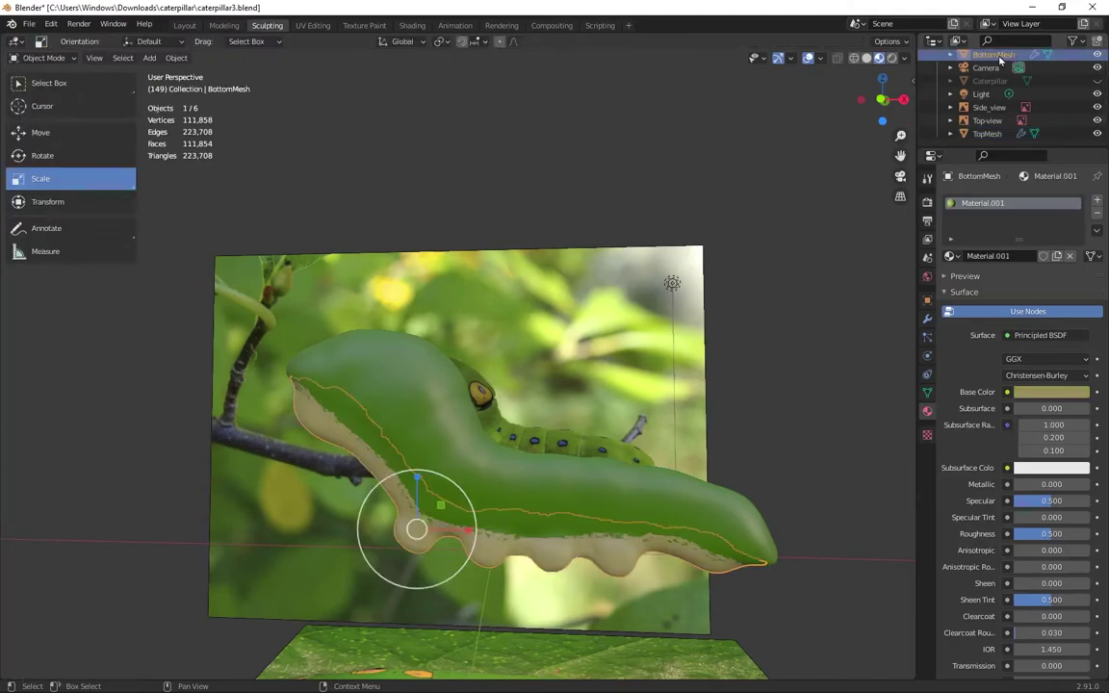
pyautogui.scroll(2, 985, 57)
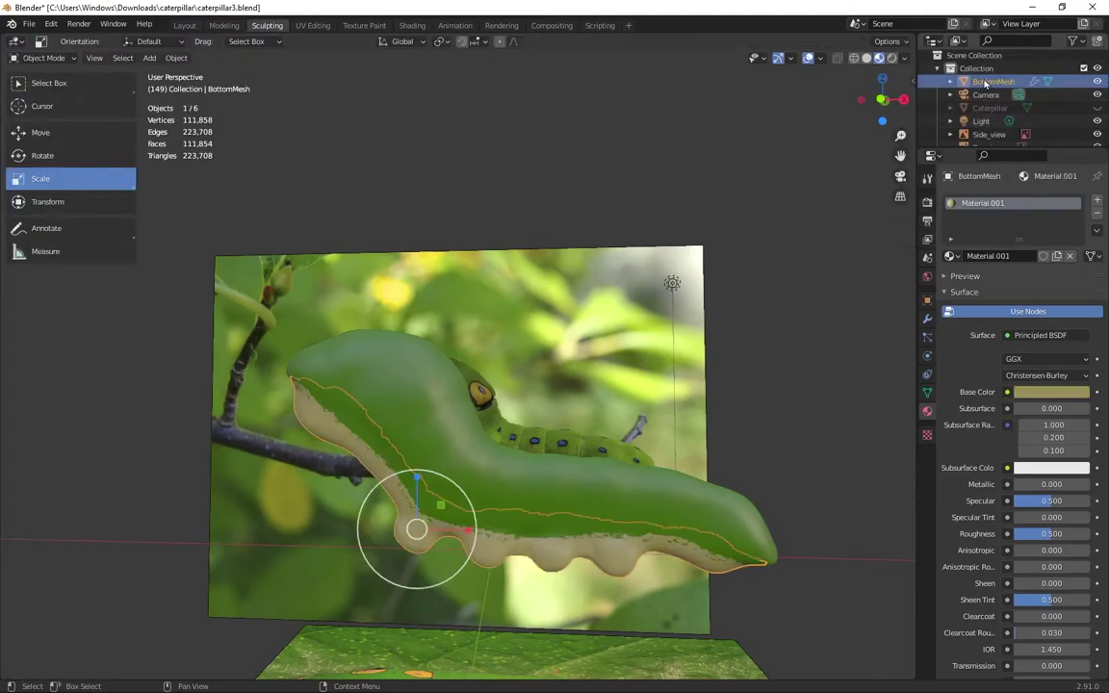
# Step: Try once more to place BottomMesh beside TopMesh by parenting or reordering, and undo it
pyautogui.rightClick(980, 84)
pyautogui.keyDown('shift'); pyautogui.moveTo(989, 83); pyautogui.dragTo(990, 136); pyautogui.keyUp('shift')
pyautogui.scroll(-3, 990, 136)
pyautogui.hotkey('ctrl', 'z')
# Step: Rename TopMesh as BodyMesh1Top and BottomMesh as BodyMesh2Bottom so they sort together in the object list
pyautogui.scroll(3, 985, 94)
pyautogui.scroll(-2, 987, 96)
pyautogui.doubleClick(994, 112)
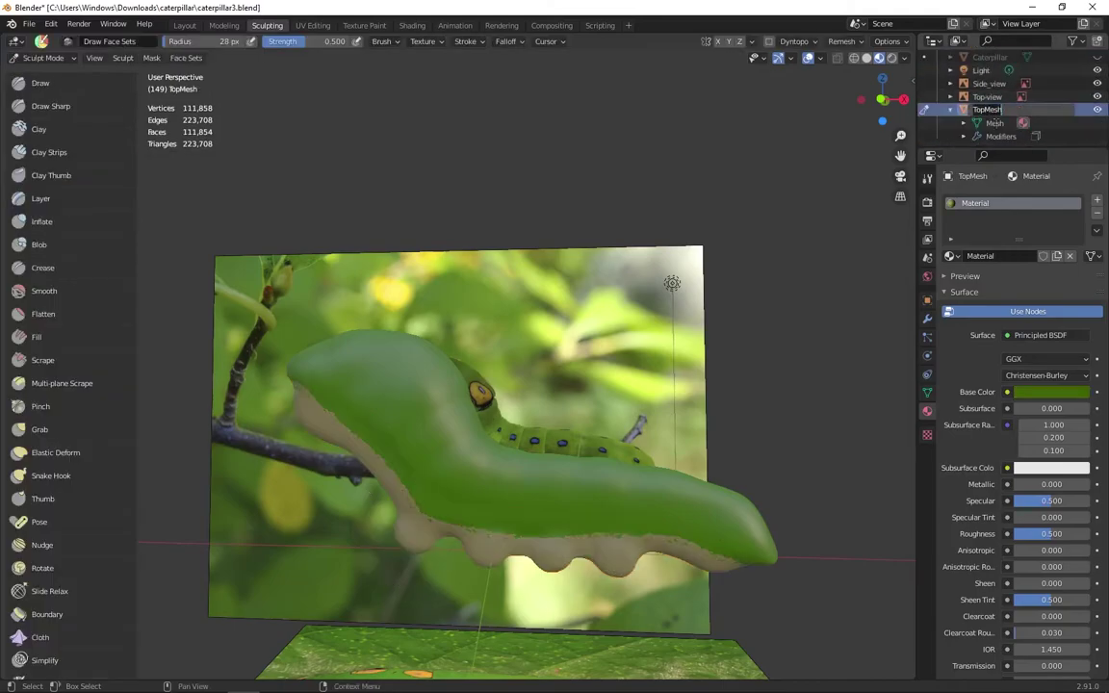
pyautogui.write('BodyMesh1Top')
pyautogui.press('Return')
pyautogui.scroll(3, 997, 125)
pyautogui.doubleClick(993, 124)
pyautogui.write('BodyMesh2Bottom')
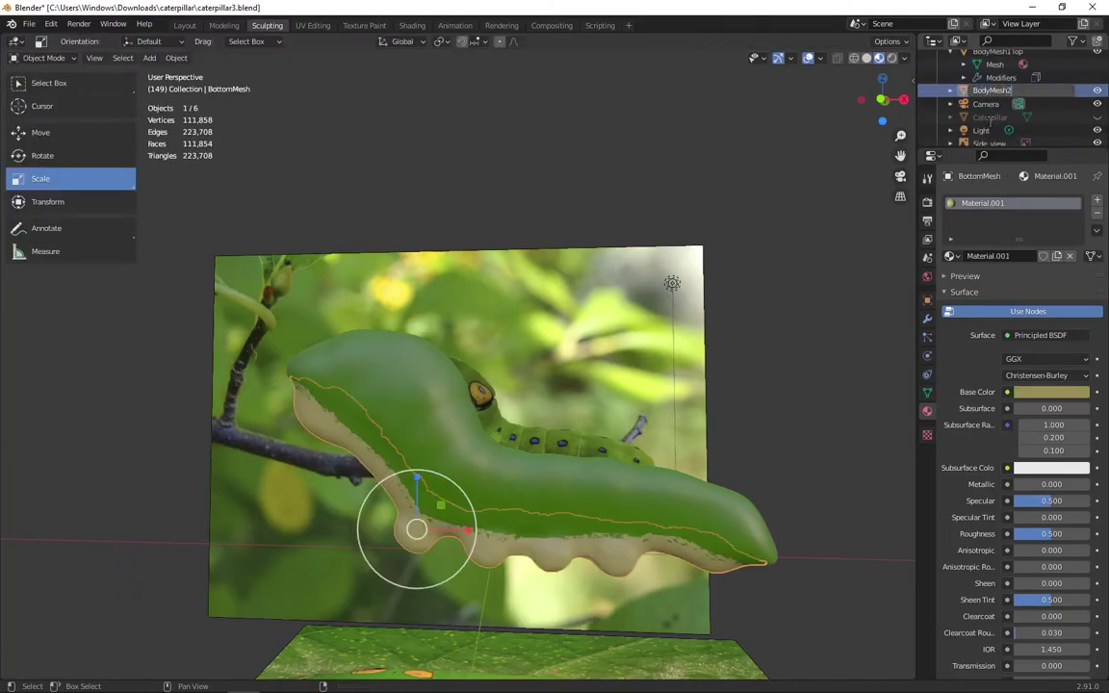
pyautogui.press('Return')
pyautogui.scroll(2, 992, 121)
pyautogui.click(950, 84)
# Step: Enter Sculpt Mode on BodyMesh2Bottom and reduce the Draw Face Sets brush radius to 13 px
pyautogui.moveTo(654, 501)
pyautogui.mouseDown(button='middle')
pyautogui.moveTo(594, 525)
pyautogui.moveTo(402, 476)
pyautogui.mouseUp(button='middle')
pyautogui.click(44, 58)
pyautogui.click(47, 99)
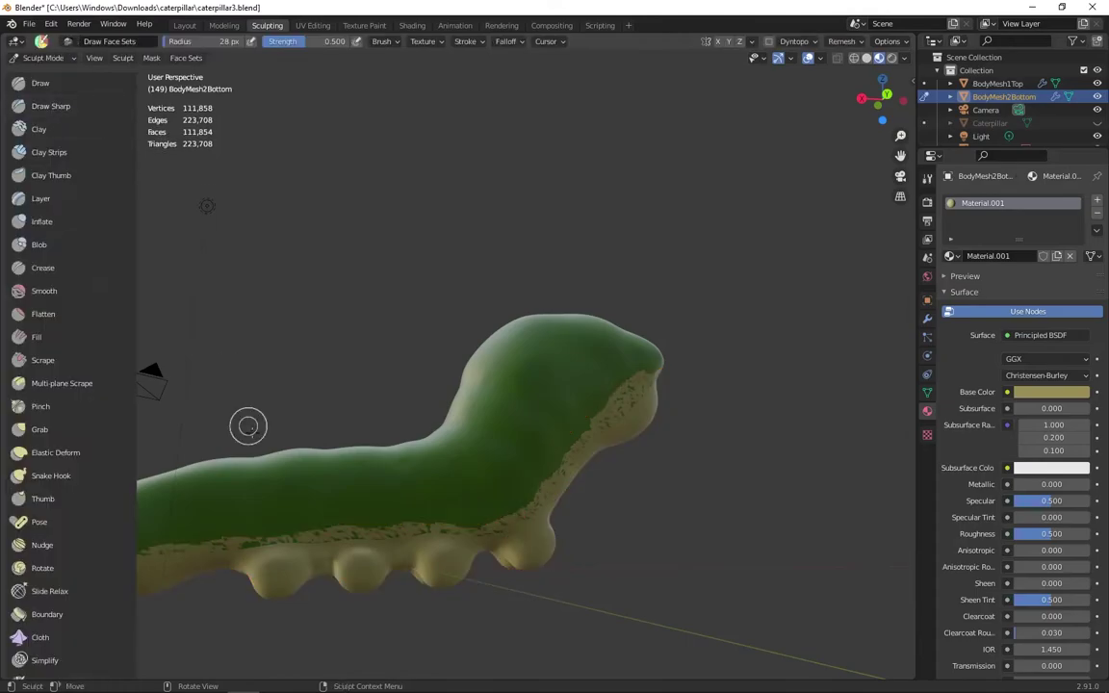
pyautogui.moveTo(247, 426)
pyautogui.mouseDown(button='middle')
pyautogui.moveTo(367, 458)
pyautogui.moveTo(597, 490)
pyautogui.moveTo(554, 540)
pyautogui.moveTo(268, 464)
pyautogui.mouseUp(button='middle')
pyautogui.scroll(-5, 71, 501)
pyautogui.scroll(2, 506, 559)
pyautogui.press('f')
pyautogui.click(279, 493)
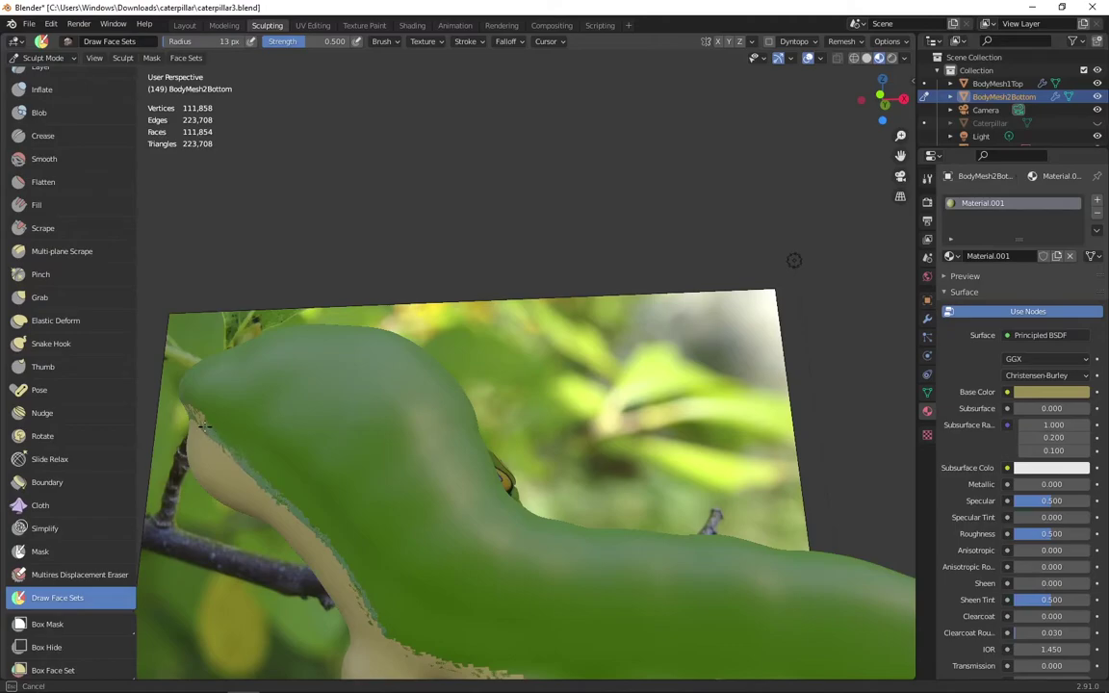
# Step: Paint a face set along the jagged seam between the green top and tan bottom on both sides and around the head
pyautogui.moveTo(380, 632); pyautogui.dragTo(291, 424, button='middle')
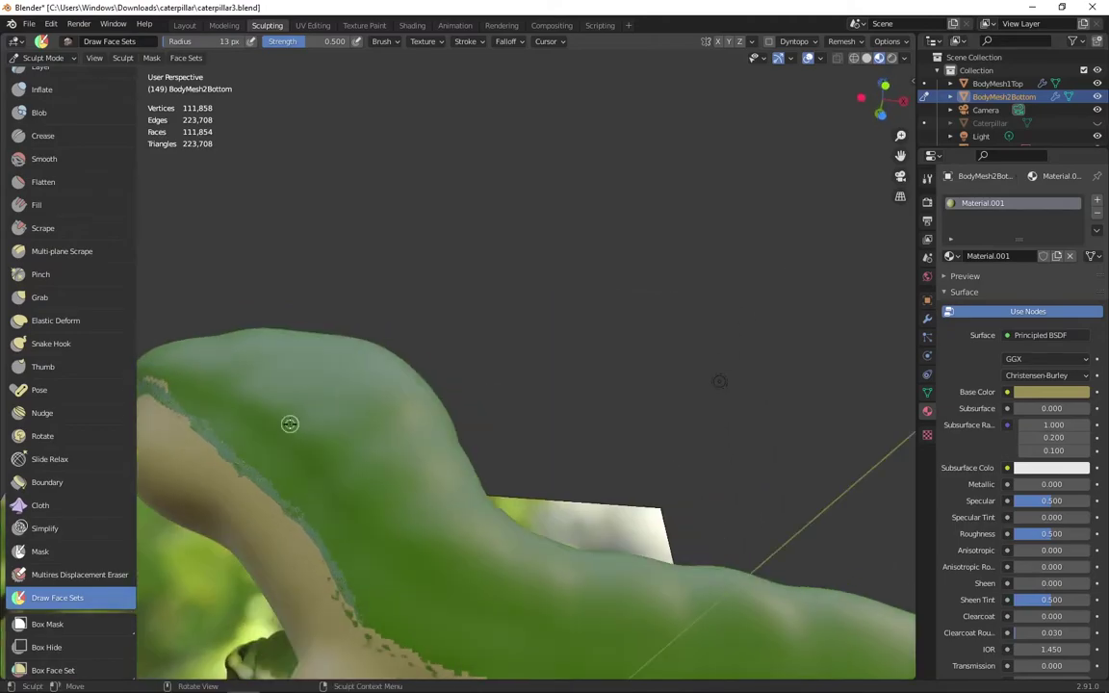
pyautogui.moveTo(325, 565); pyautogui.dragTo(403, 521, button='middle')
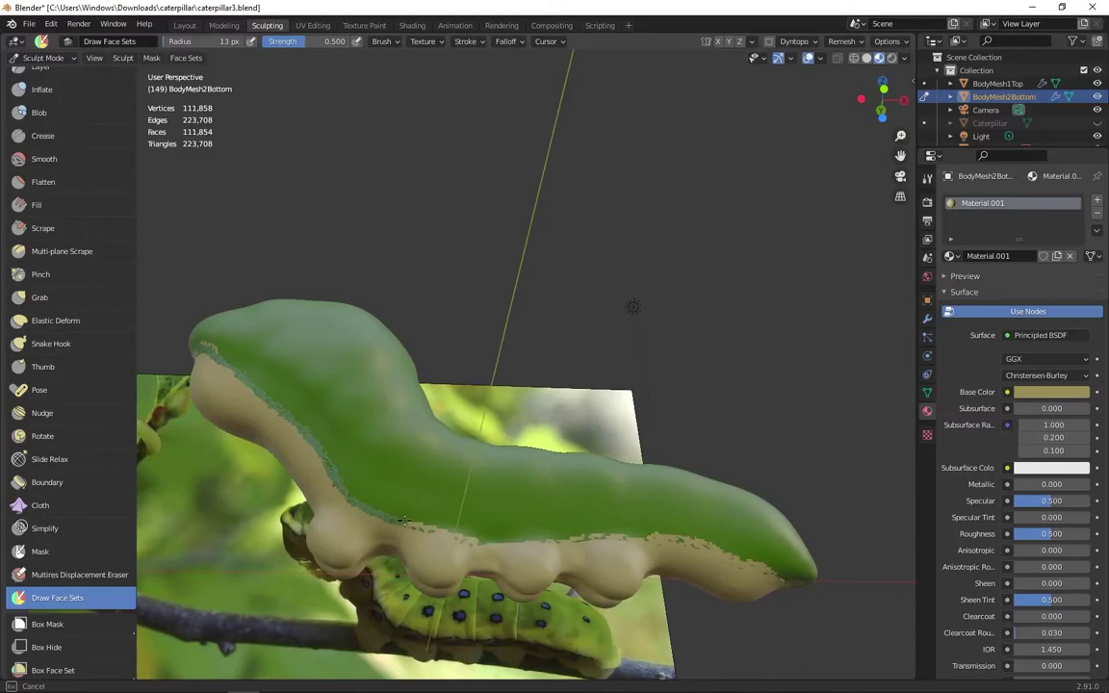
pyautogui.moveTo(505, 537)
pyautogui.mouseDown()
pyautogui.moveTo(634, 534)
pyautogui.moveTo(755, 561)
pyautogui.mouseUp()
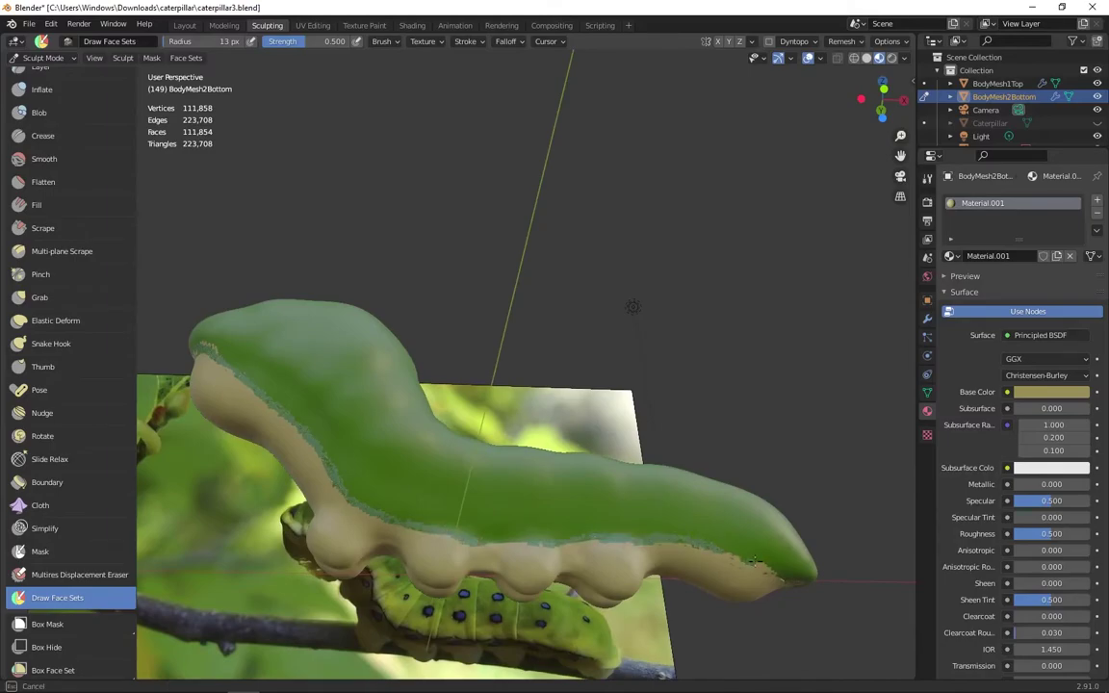
pyautogui.hotkey('ctrl', 'z')
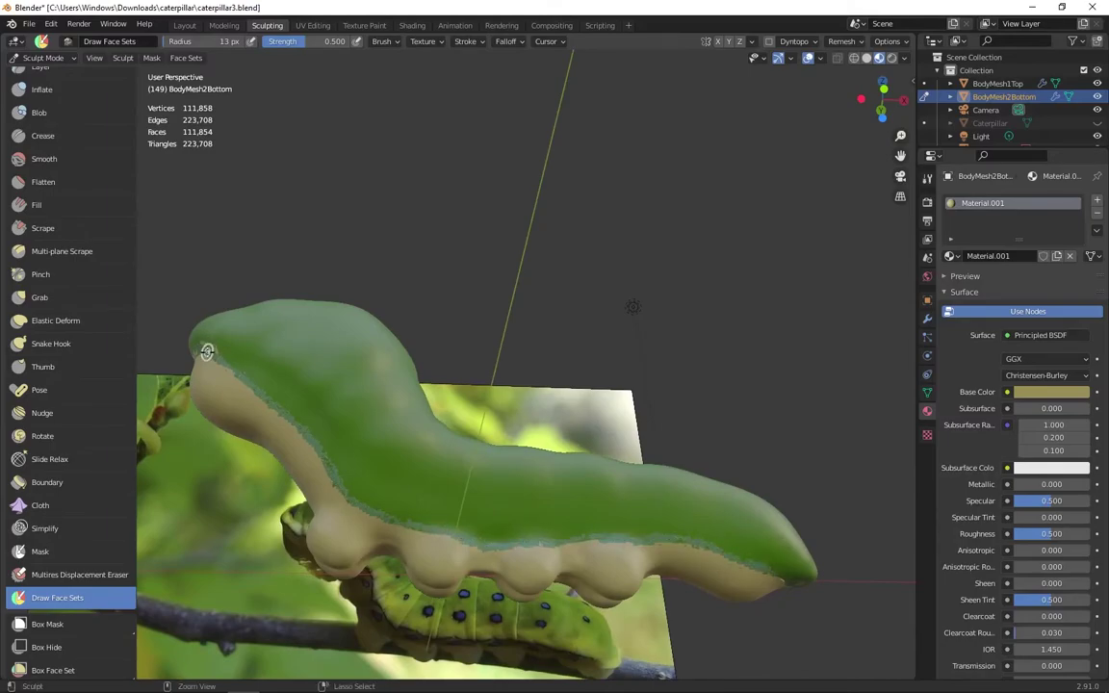
pyautogui.moveTo(305, 428); pyautogui.dragTo(397, 406, button='middle')
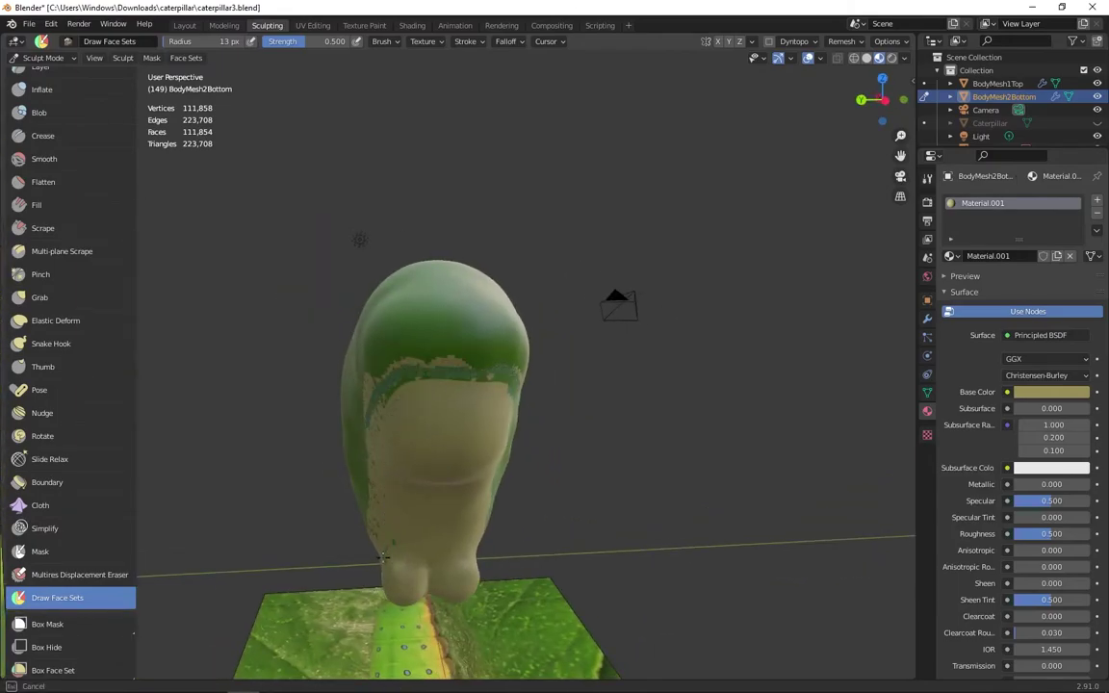
pyautogui.moveTo(383, 556); pyautogui.dragTo(564, 362, button='middle')
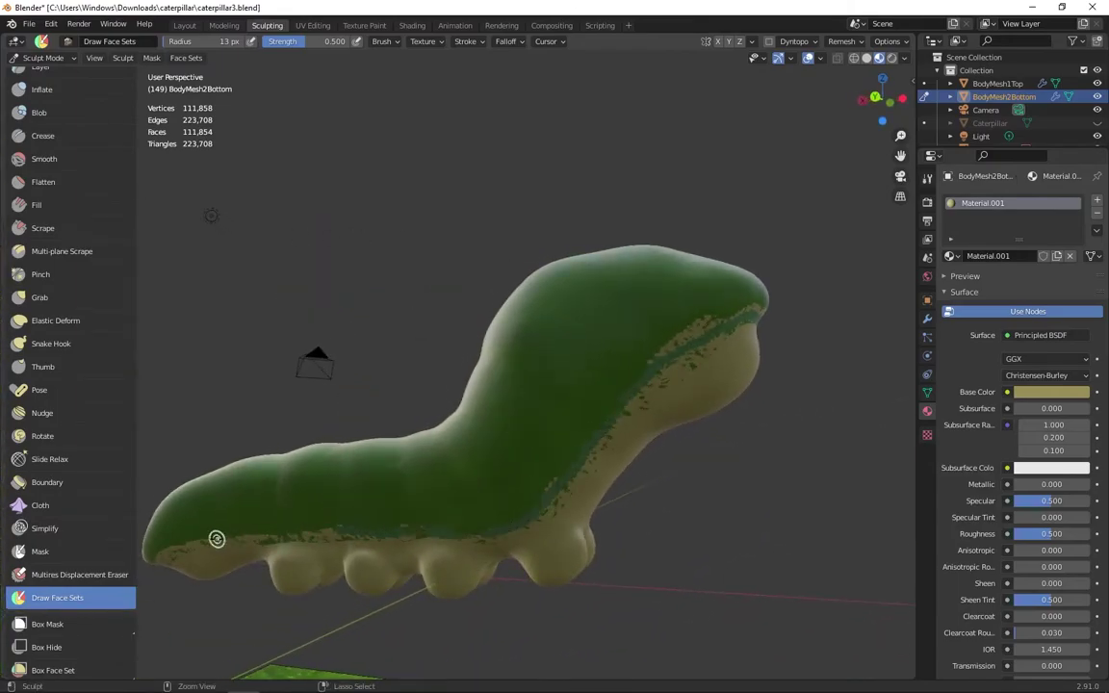
pyautogui.moveTo(198, 486); pyautogui.dragTo(438, 448, button='middle')
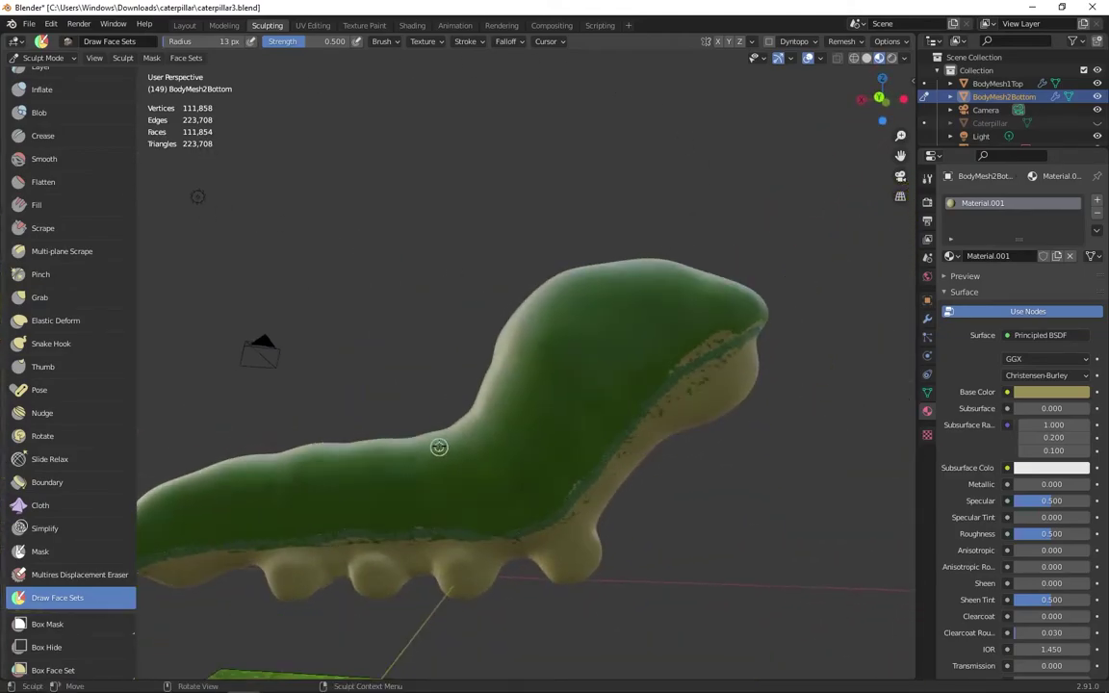
# Step: Extract the painted seam face set from BodyMesh2Bottom as a separate mesh object
pyautogui.click(188, 58)
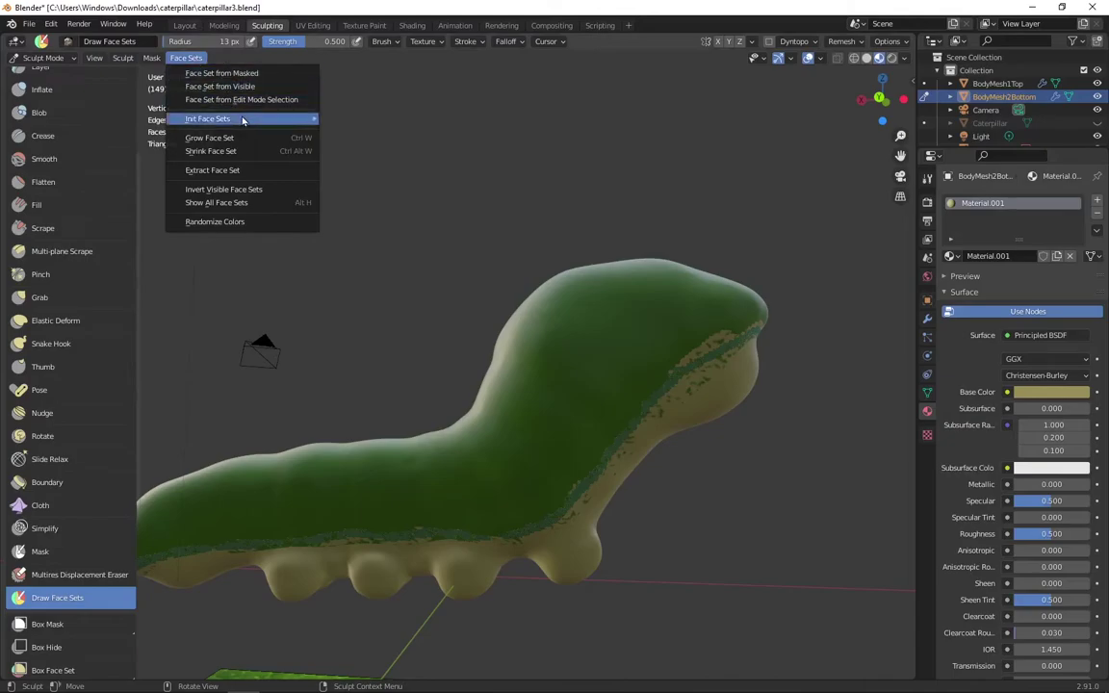
pyautogui.click(272, 171)
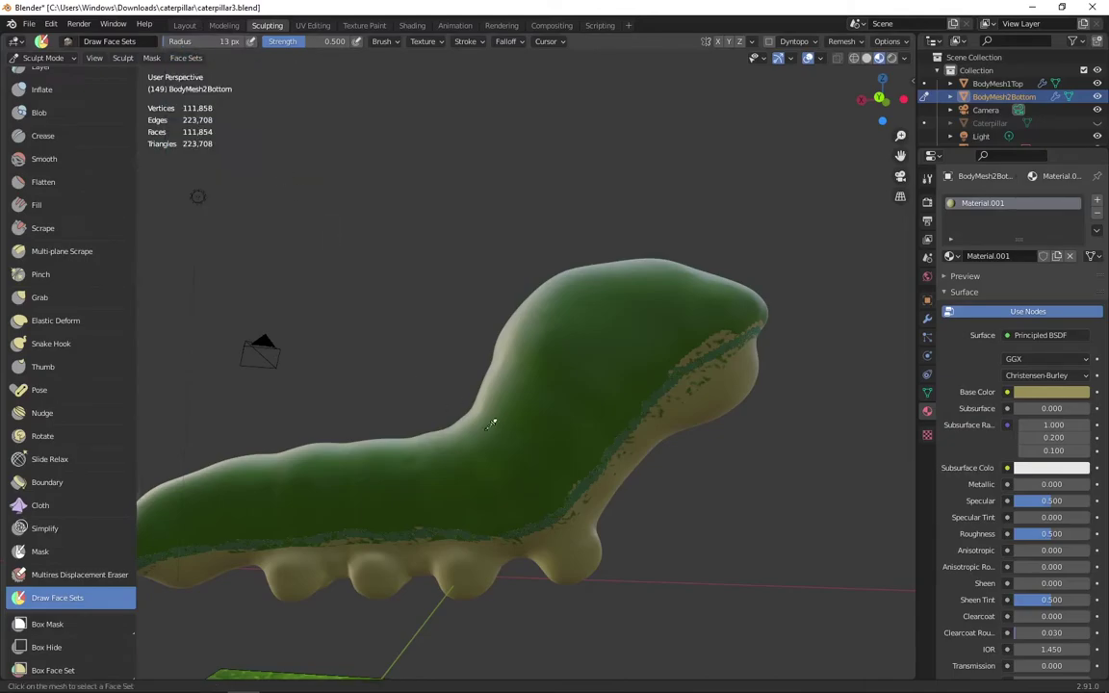
pyautogui.click(590, 480)
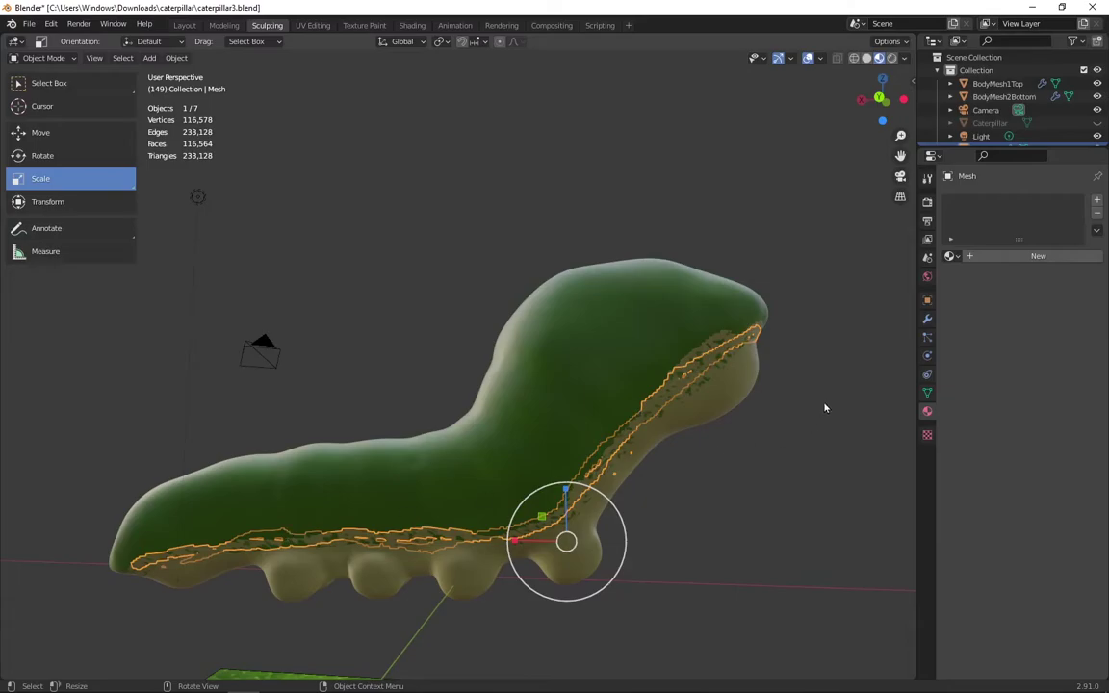
# Step: Rename the extracted seam mesh as Stripe
pyautogui.scroll(-2, 1013, 128)
pyautogui.scroll(-1, 1013, 128)
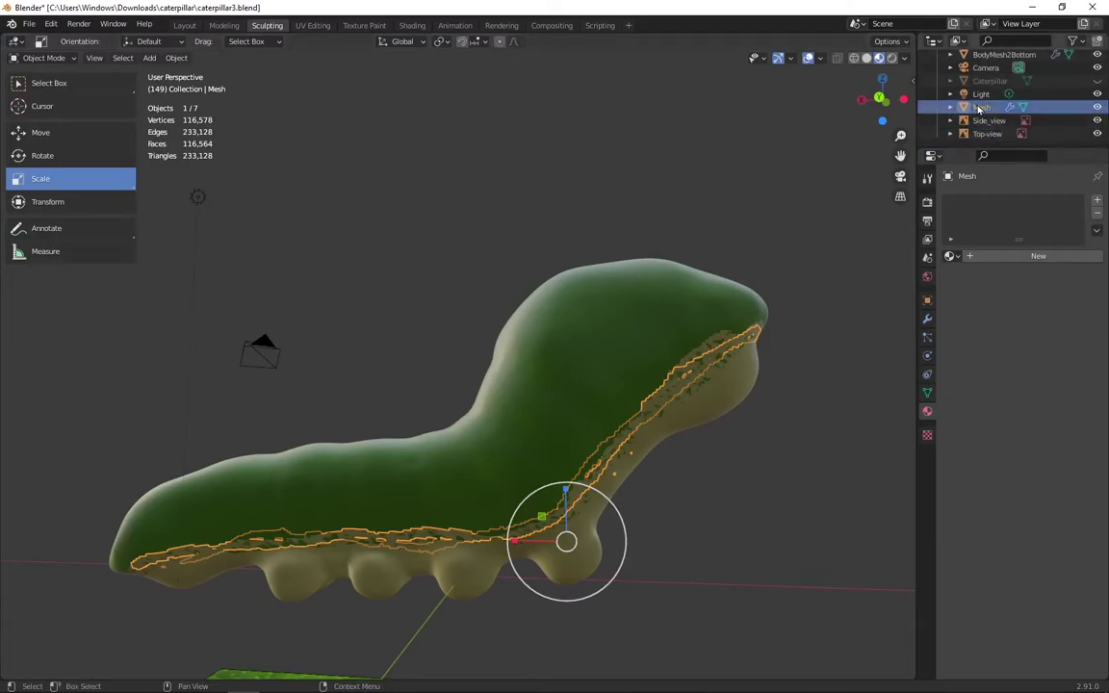
pyautogui.doubleClick(981, 107)
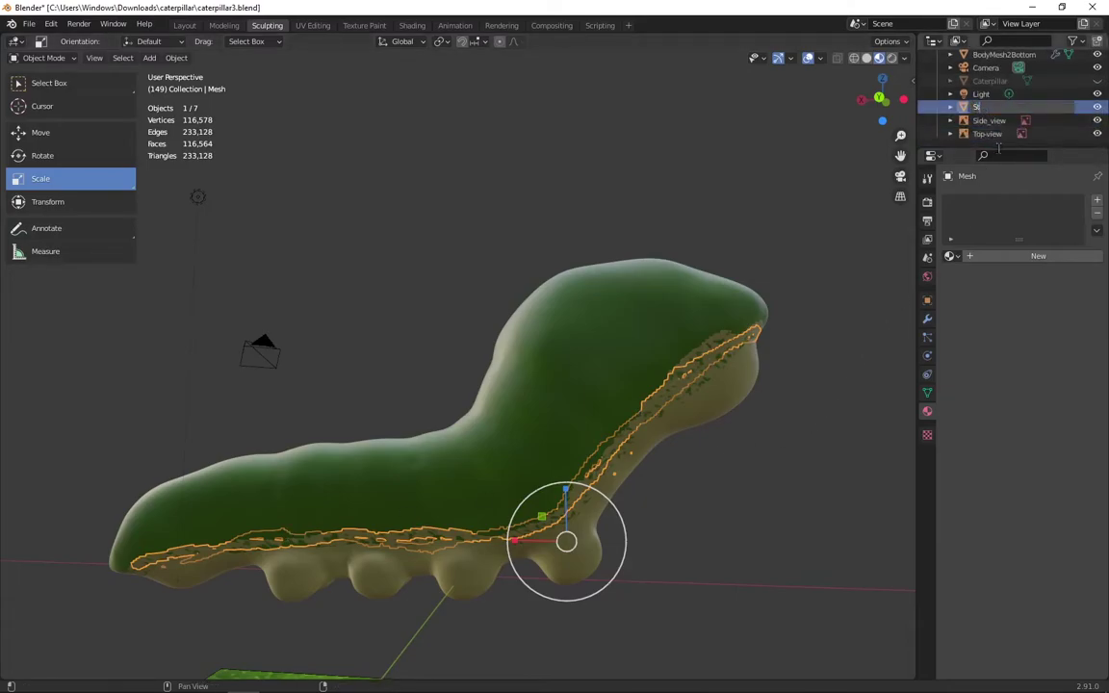
pyautogui.write('Stripe')
pyautogui.press('Return')
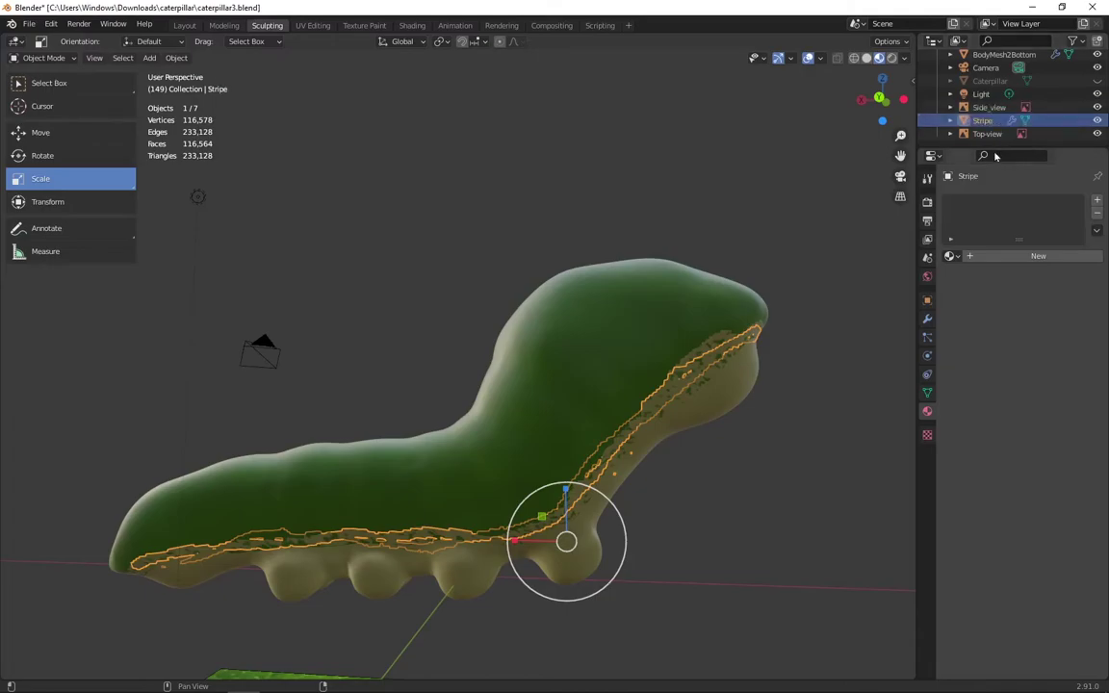
# Step: Give Stripe a new material with a near-black base color
pyautogui.click(1027, 259)
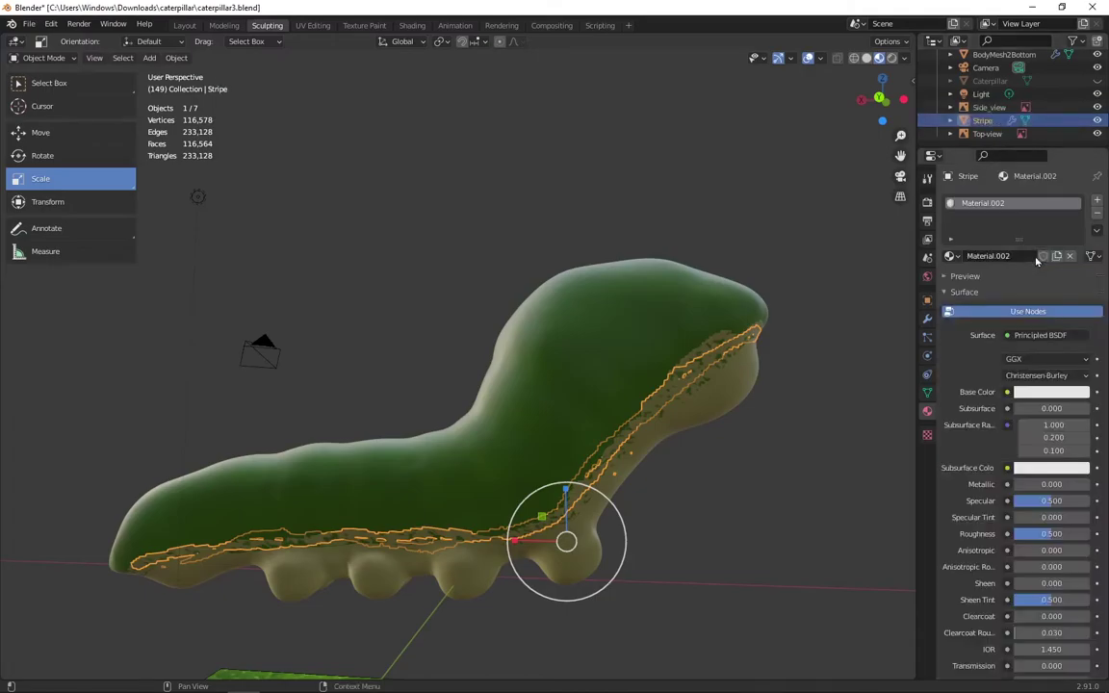
pyautogui.click(1040, 392)
pyautogui.click(1080, 292)
pyautogui.click(1023, 289)
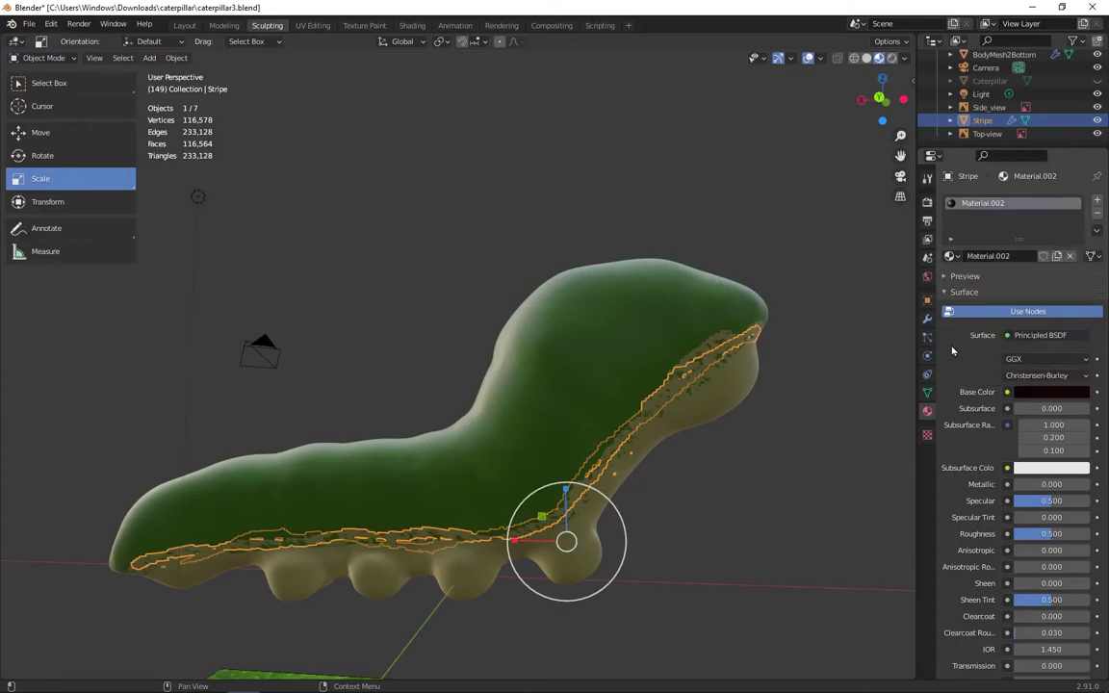
# Step: Check Stripe on the other side of the body by toggling its visibility off and on, and reselect it
pyautogui.scroll(-1, 723, 331)
pyautogui.moveTo(724, 331); pyautogui.dragTo(453, 342, button='middle')
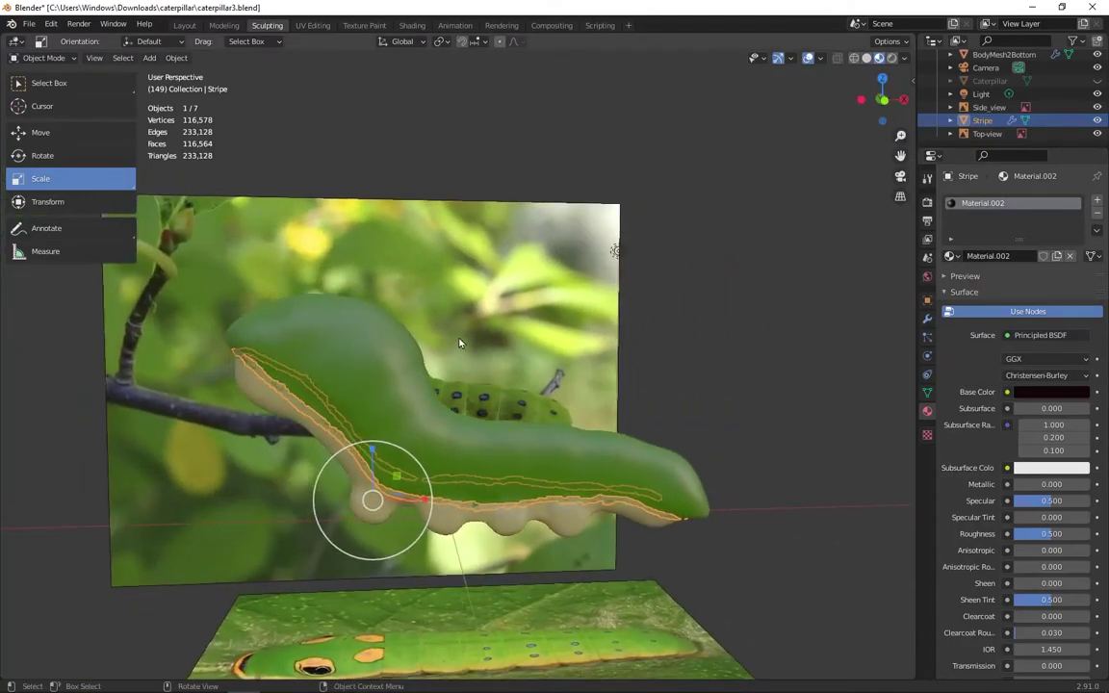
pyautogui.scroll(1, 996, 127)
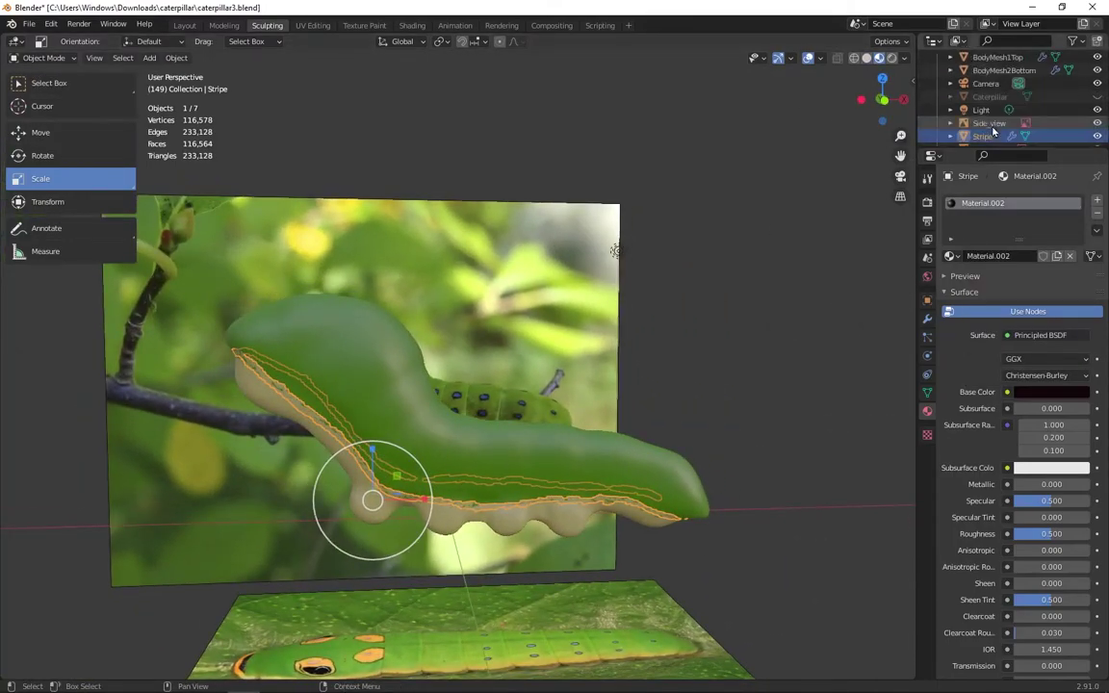
pyautogui.click(1098, 136)
pyautogui.click(1098, 137)
pyautogui.click(986, 137)
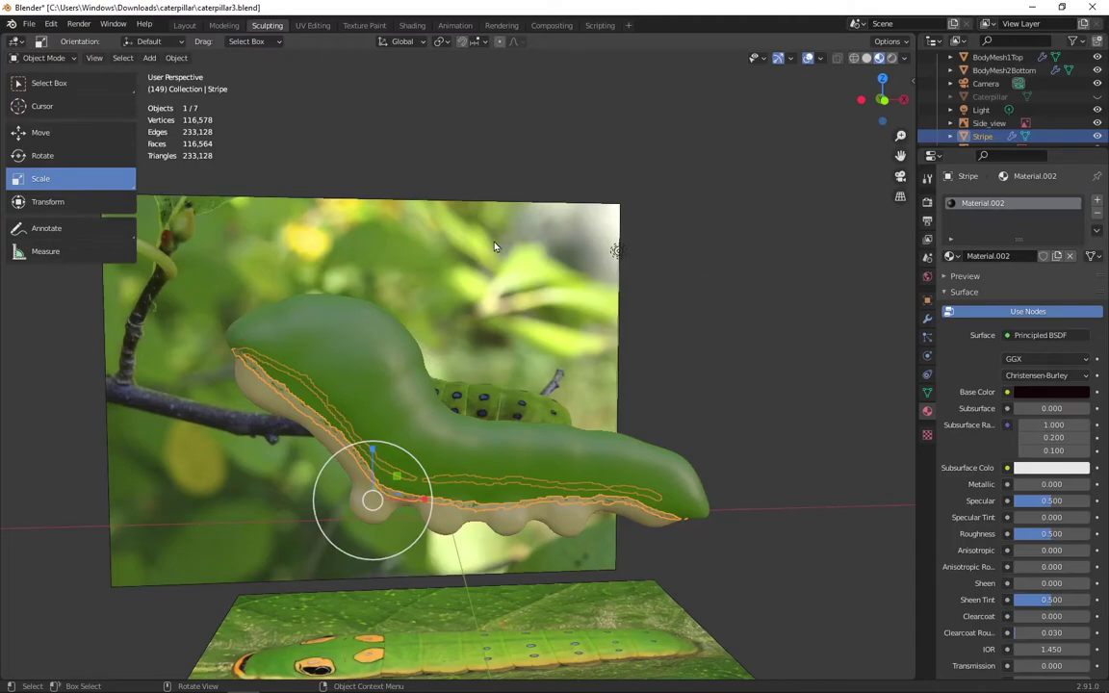
# Step: Inspect Stripe's geometry from both sides in Edit Mode with all of it selected
pyautogui.click(43, 58)
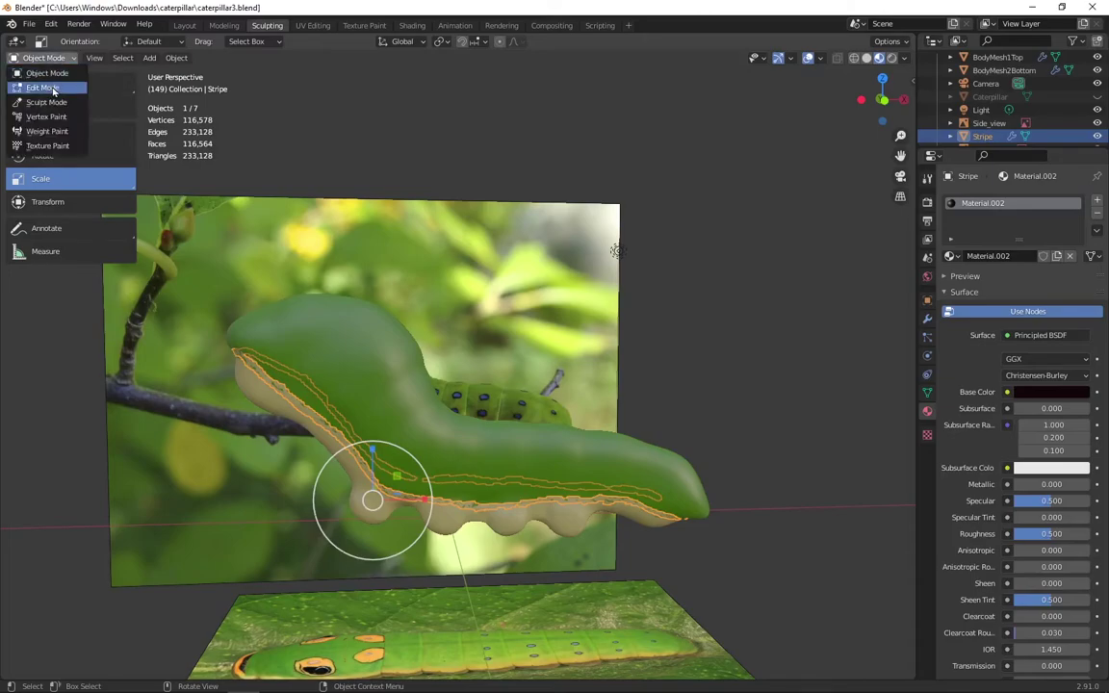
pyautogui.click(52, 86)
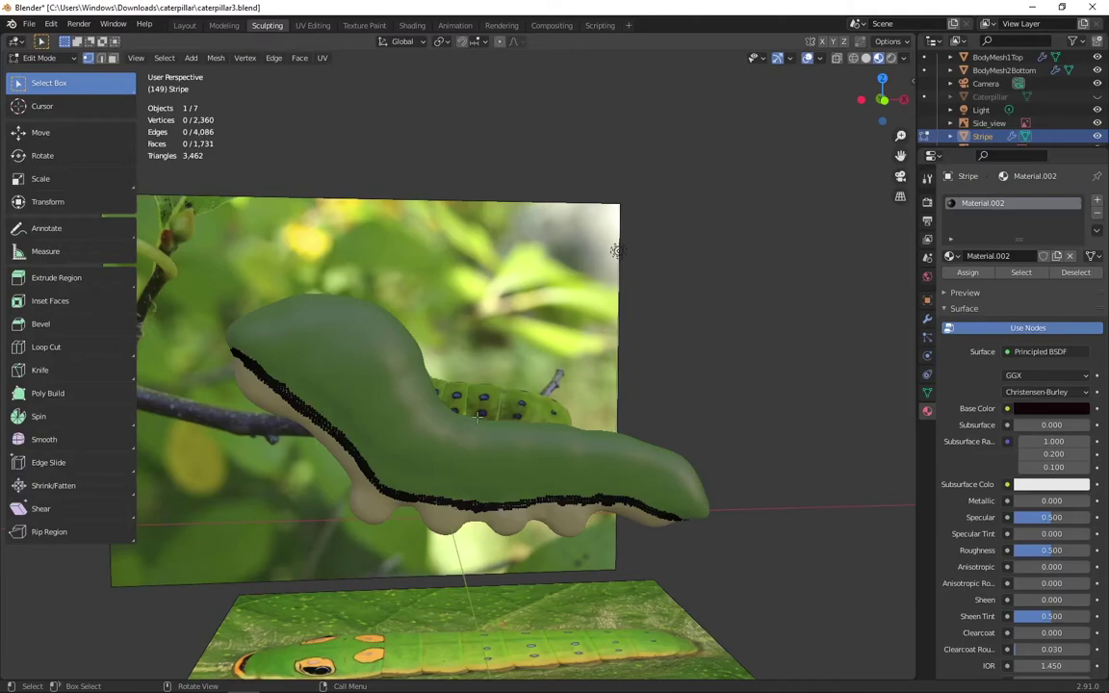
pyautogui.moveTo(492, 419); pyautogui.dragTo(211, 416, button='middle')
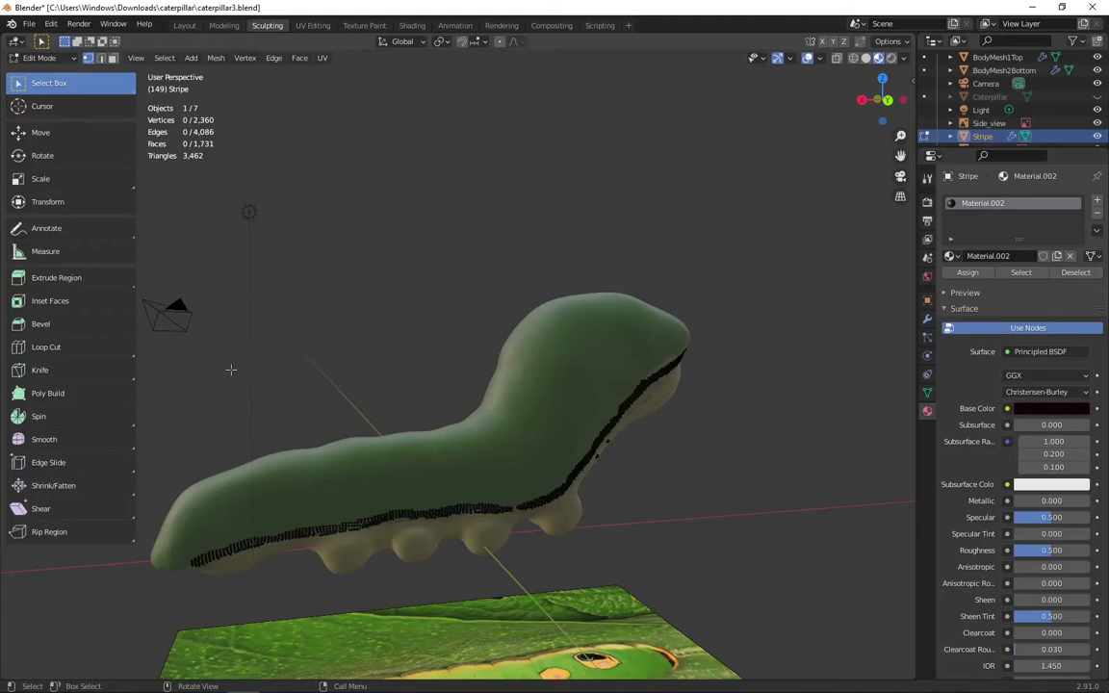
pyautogui.press('a')
pyautogui.scroll(6, 552, 502)
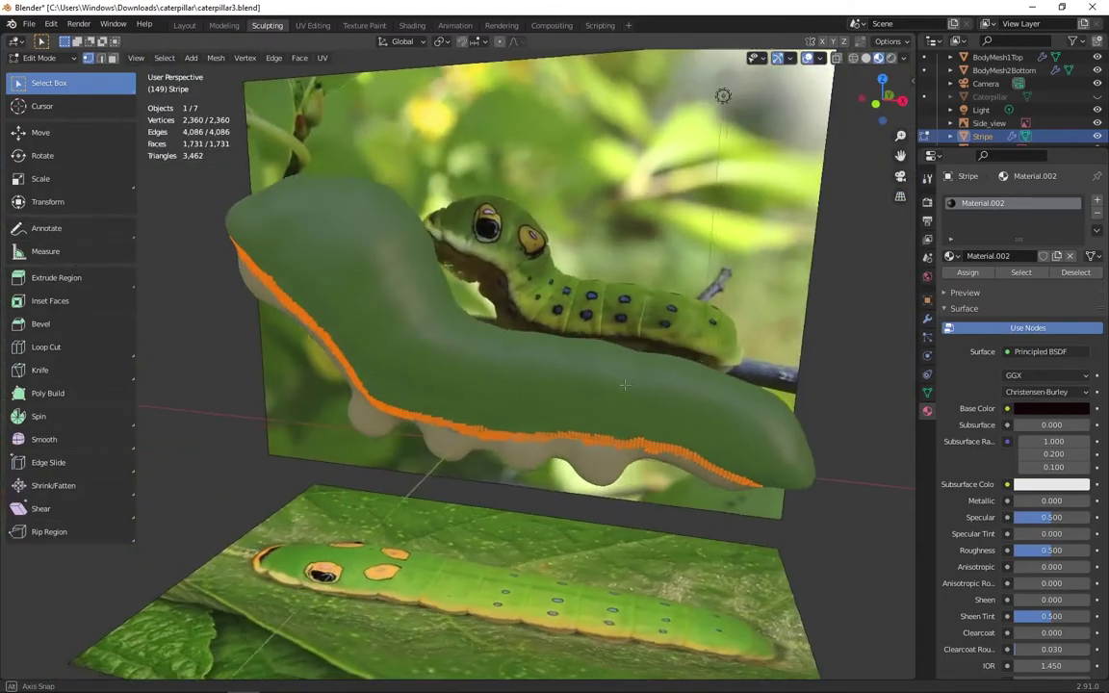
# Step: Cycle Stripe through Sculpt, Texture Paint and Object modes, return to Edit Mode and clear the selection
pyautogui.click(43, 58)
pyautogui.click(47, 101)
pyautogui.click(61, 59)
pyautogui.click(60, 147)
pyautogui.click(61, 59)
pyautogui.click(60, 73)
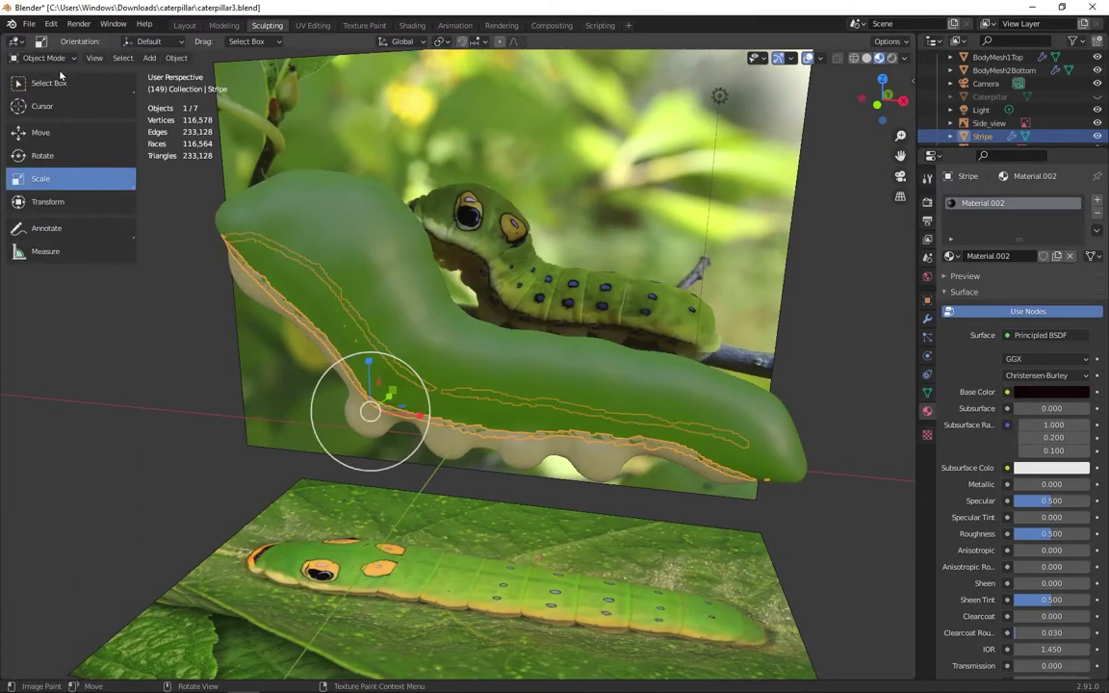
pyautogui.click(59, 58)
pyautogui.click(63, 88)
pyautogui.hotkey('alt', 'a')
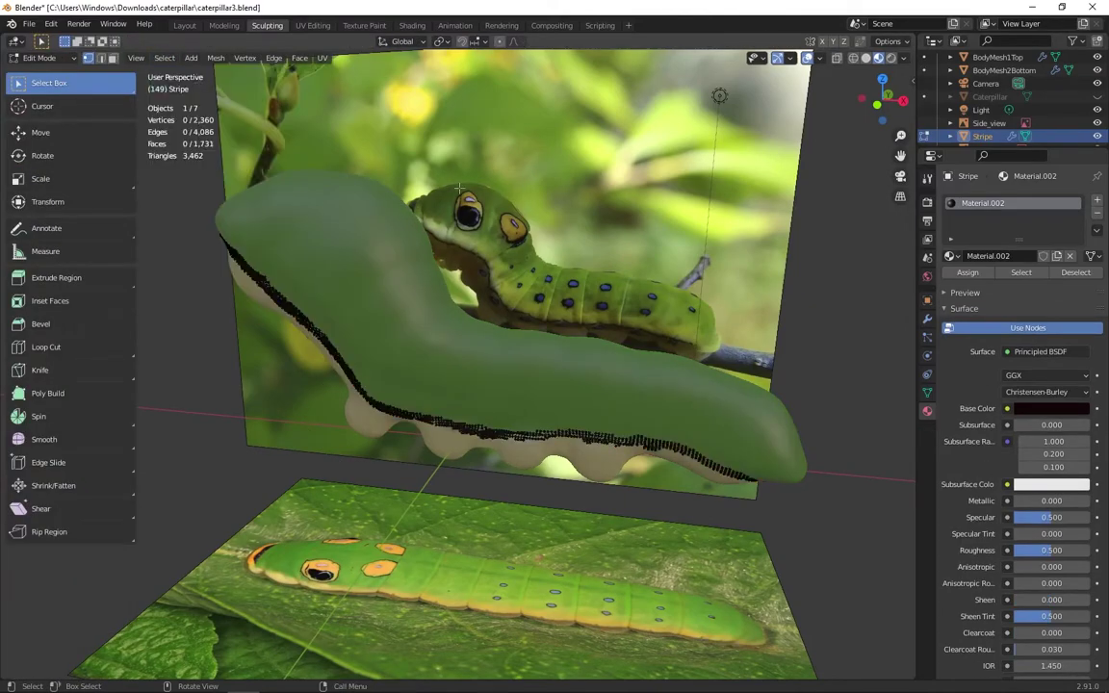
pyautogui.moveTo(441, 199); pyautogui.dragTo(511, 191, button='middle')
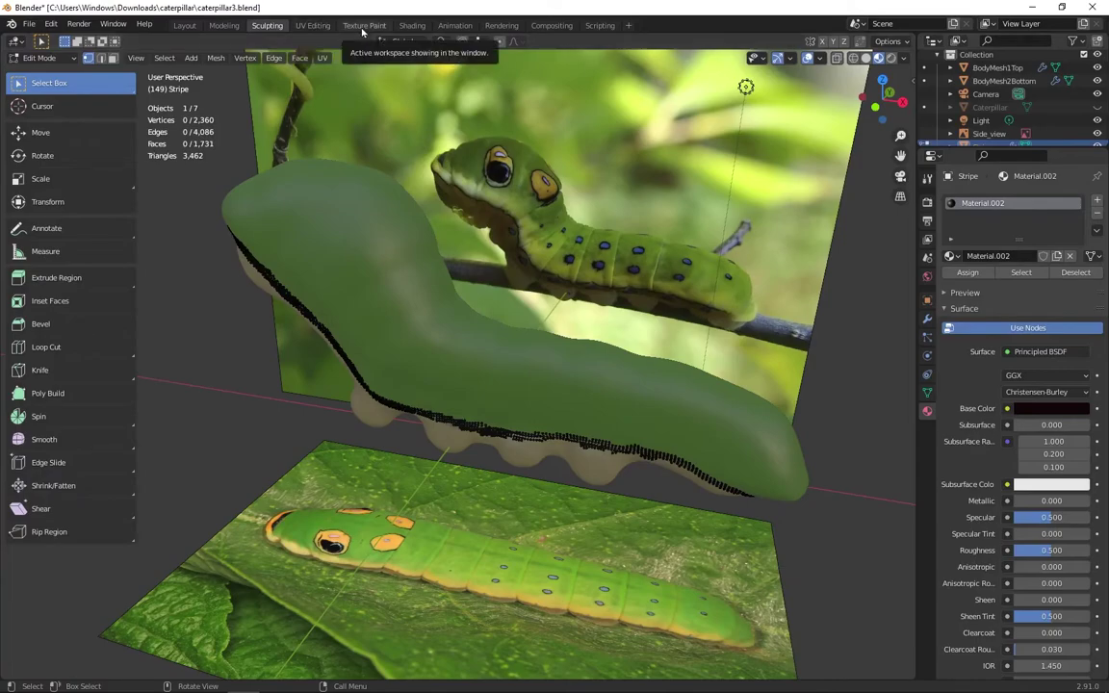
# Step: Unhide the Caterpillar object, select all objects and enter Edit Mode with them in front view
pyautogui.click(1065, 107)
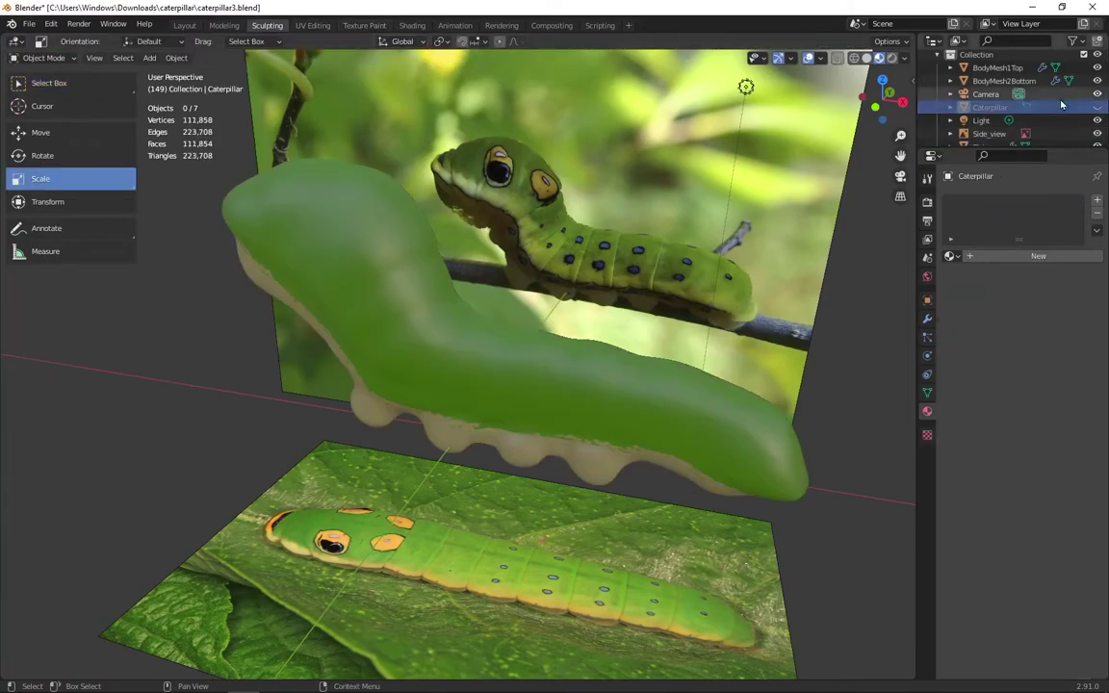
pyautogui.click(1097, 107)
pyautogui.press('a')
pyautogui.click(55, 60)
pyautogui.click(48, 89)
pyautogui.scroll(7, 376, 308)
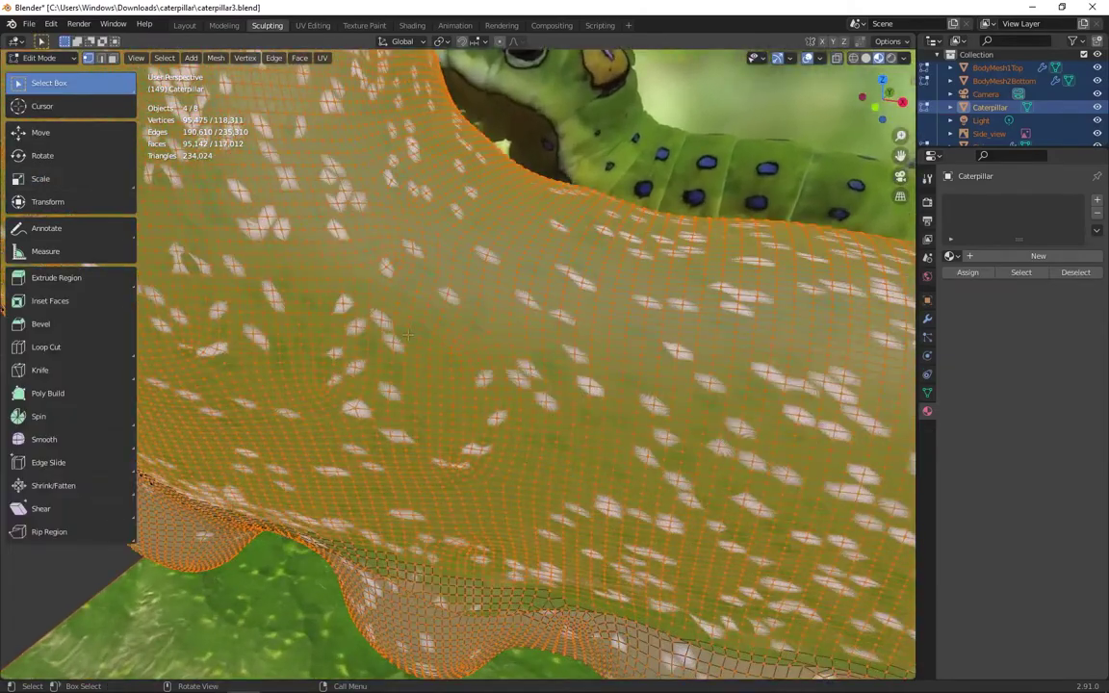
pyautogui.scroll(-4, 376, 308)
pyautogui.moveTo(298, 332); pyautogui.dragTo(392, 336, button='middle')
pyautogui.scroll(4, 391, 336)
pyautogui.press('KP_Decimal')
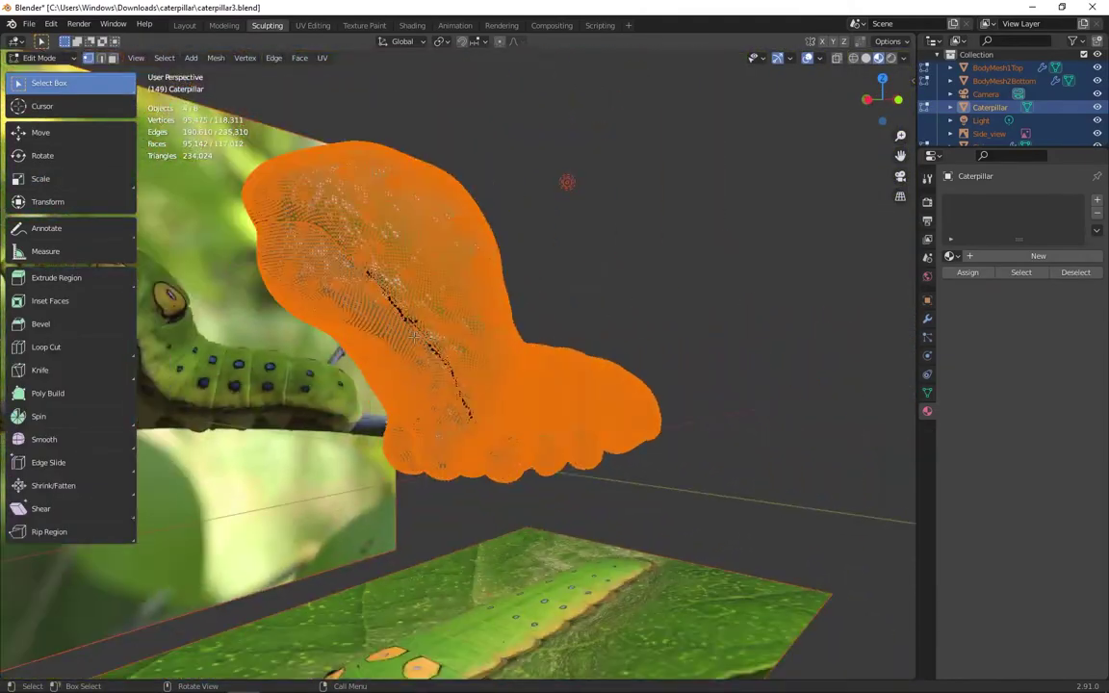
pyautogui.press('KP_1')
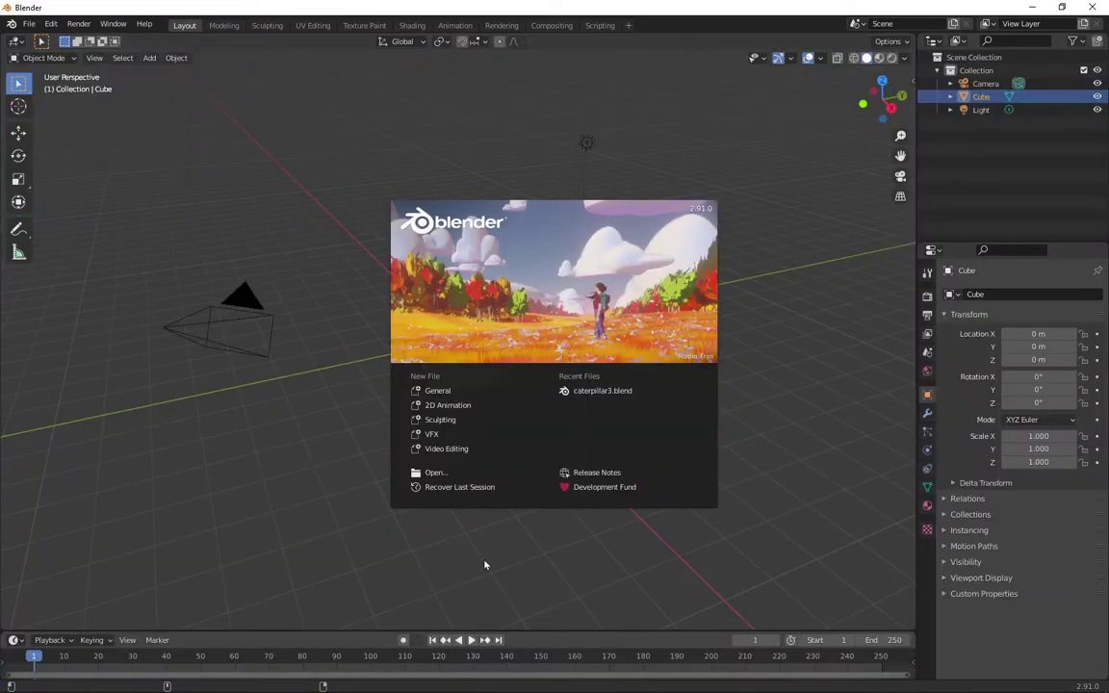
# Step: Reopen caterpillar3.blend and switch the Caterpillar object to Sculpt Mode
pyautogui.click(602, 391)
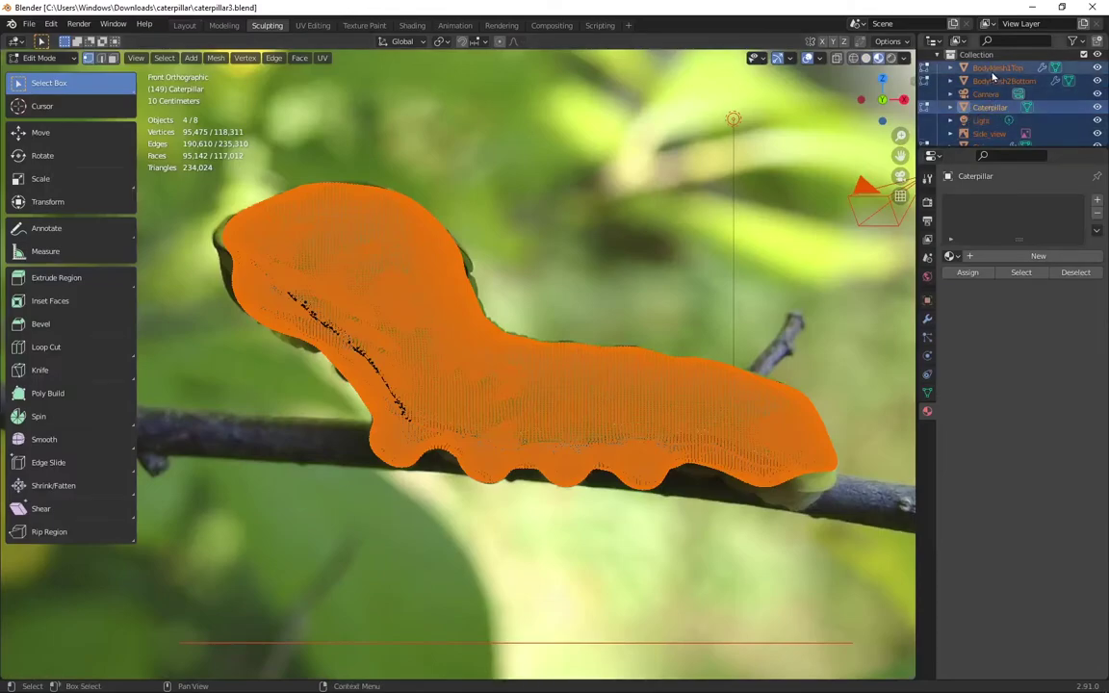
pyautogui.click(994, 114)
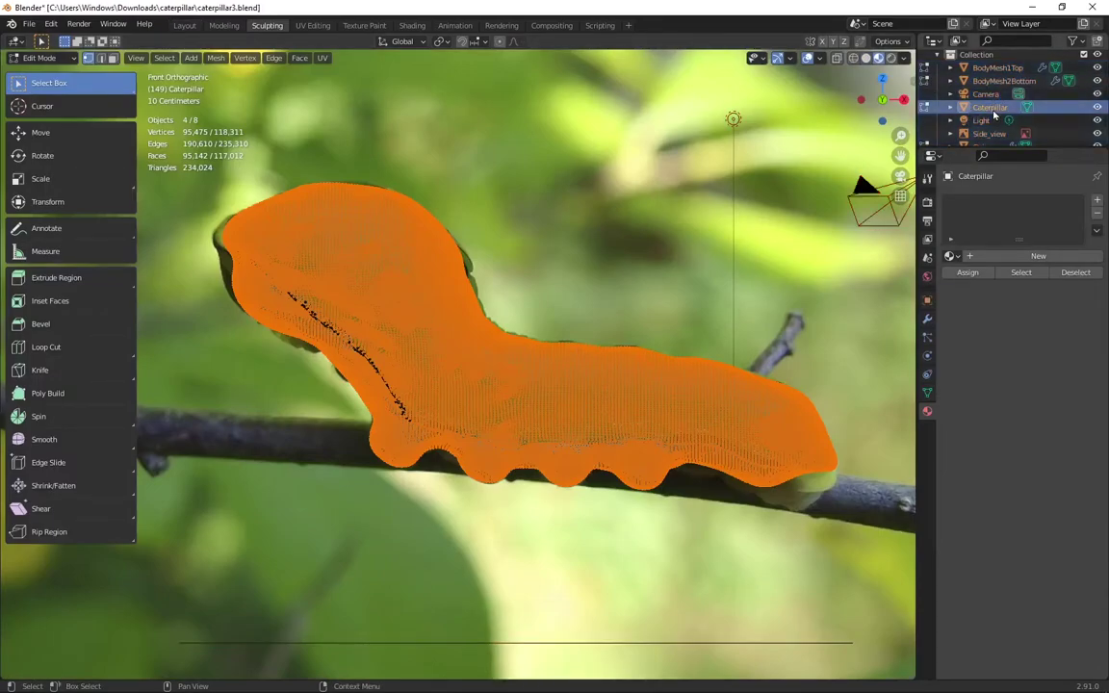
pyautogui.click(72, 59)
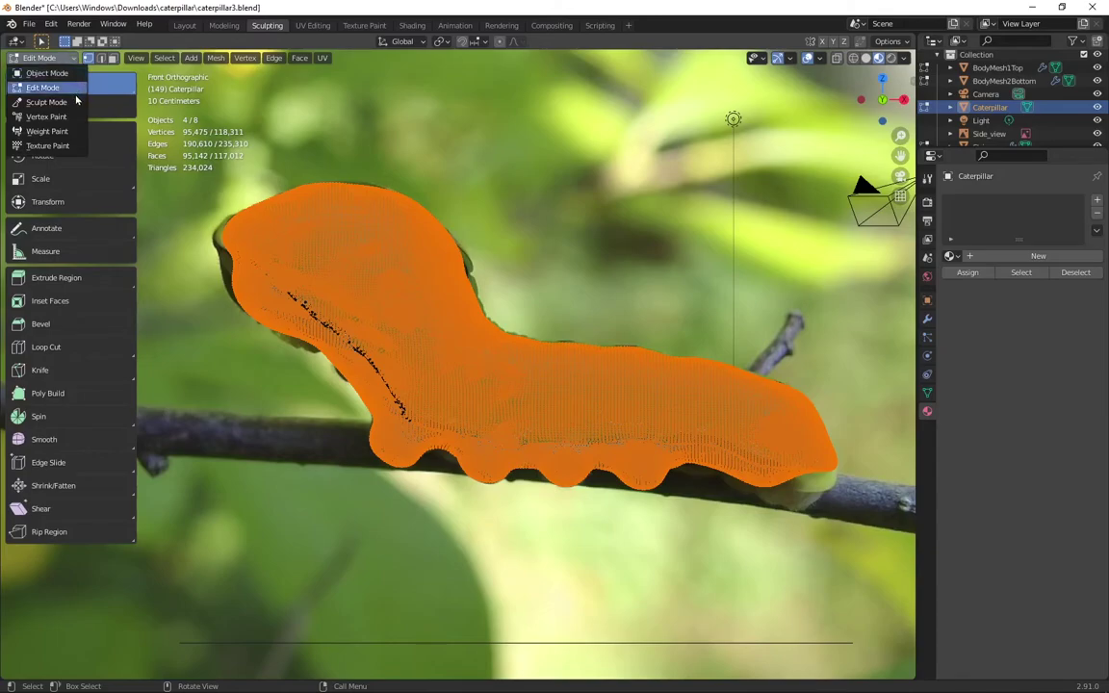
pyautogui.click(73, 102)
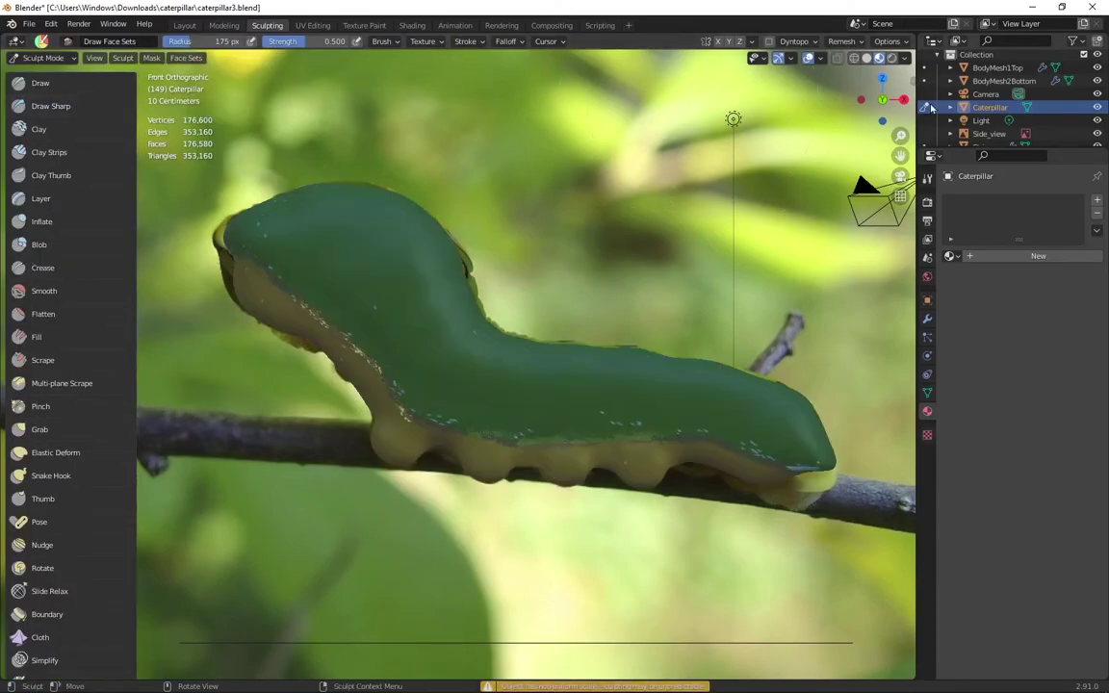
# Step: Hide BodyMesh1Top, BodyMesh2Bottom and Stripe, and show all face sets on the Caterpillar
pyautogui.click(1097, 68)
pyautogui.click(1098, 80)
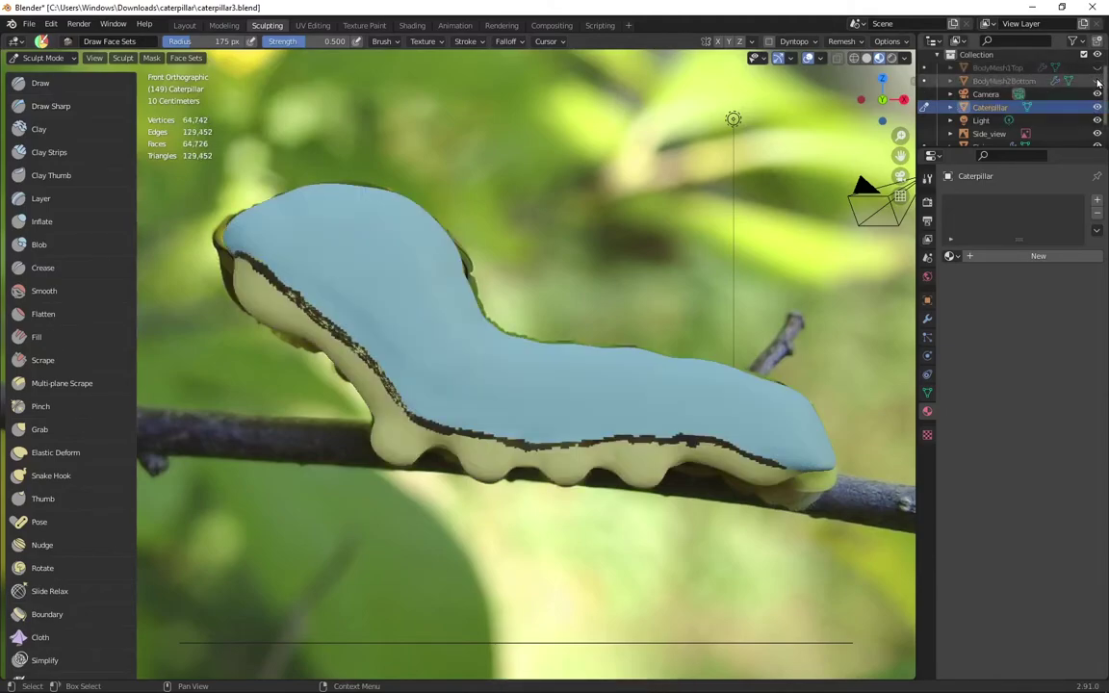
pyautogui.scroll(-2, 1098, 106)
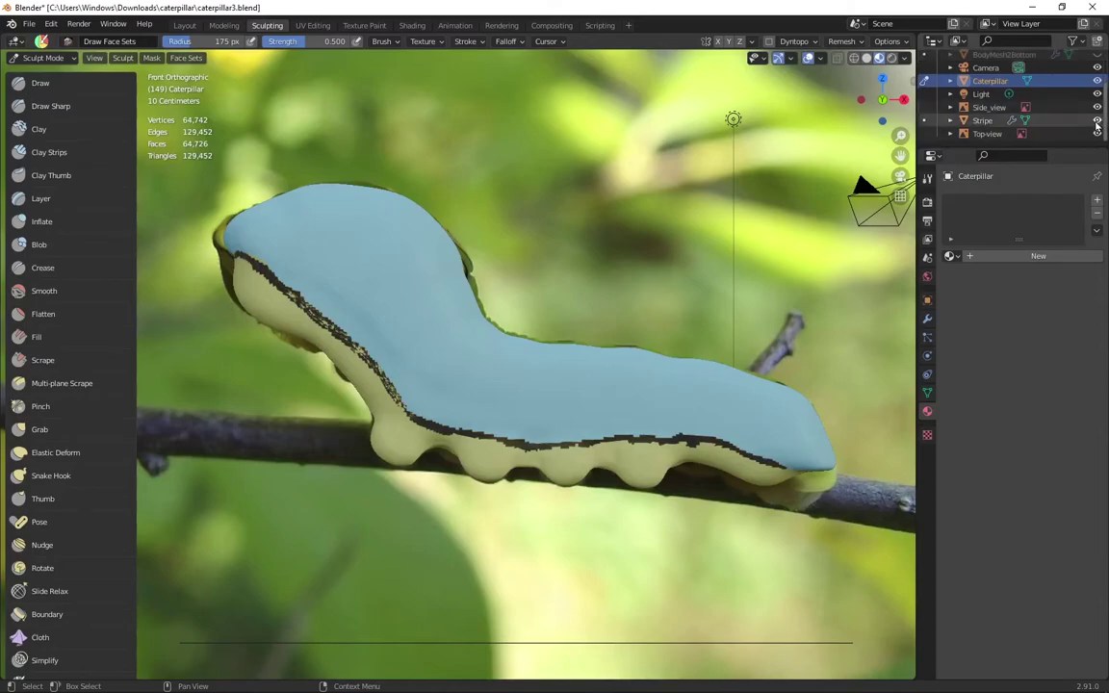
pyautogui.click(1098, 121)
pyautogui.scroll(3, 968, 86)
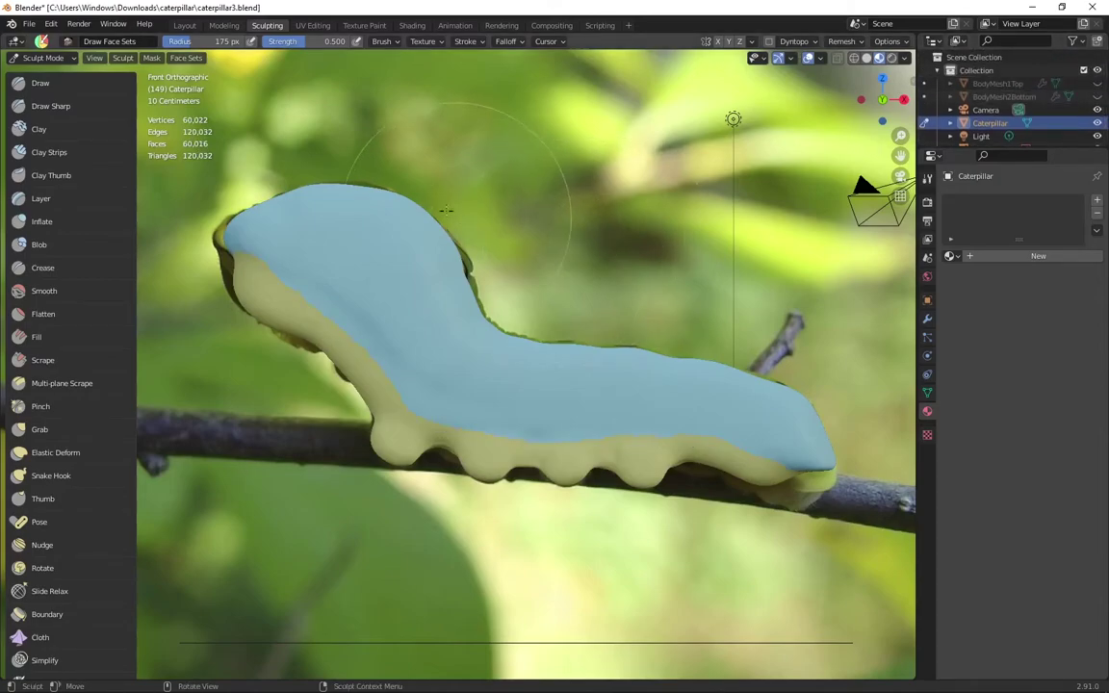
pyautogui.click(192, 61)
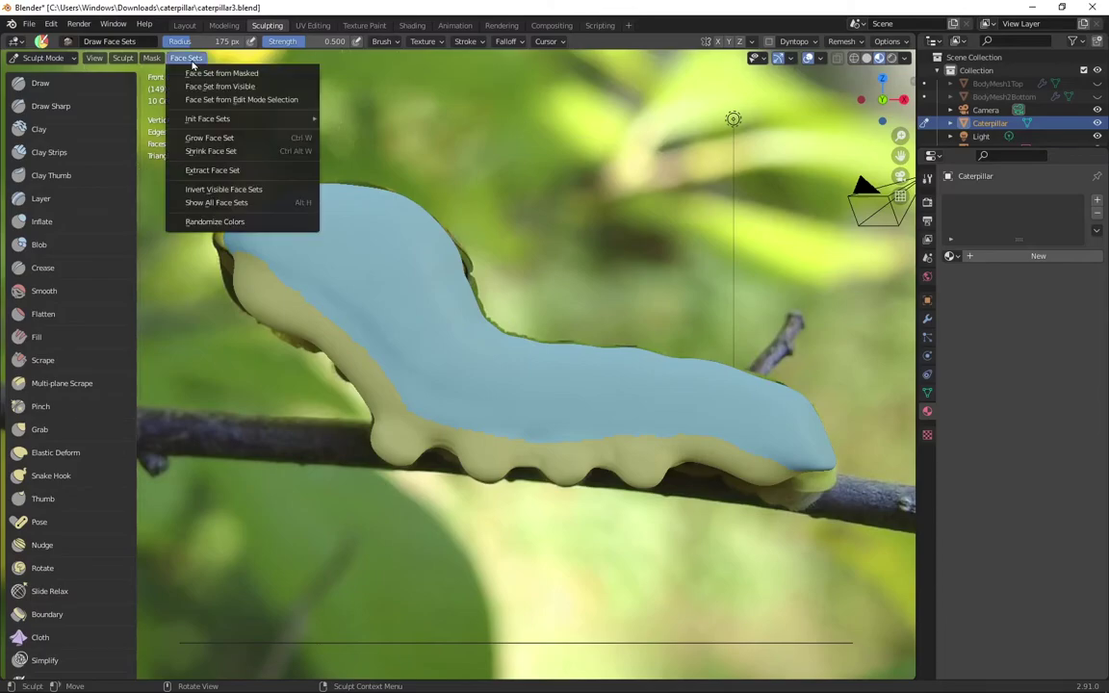
pyautogui.click(252, 206)
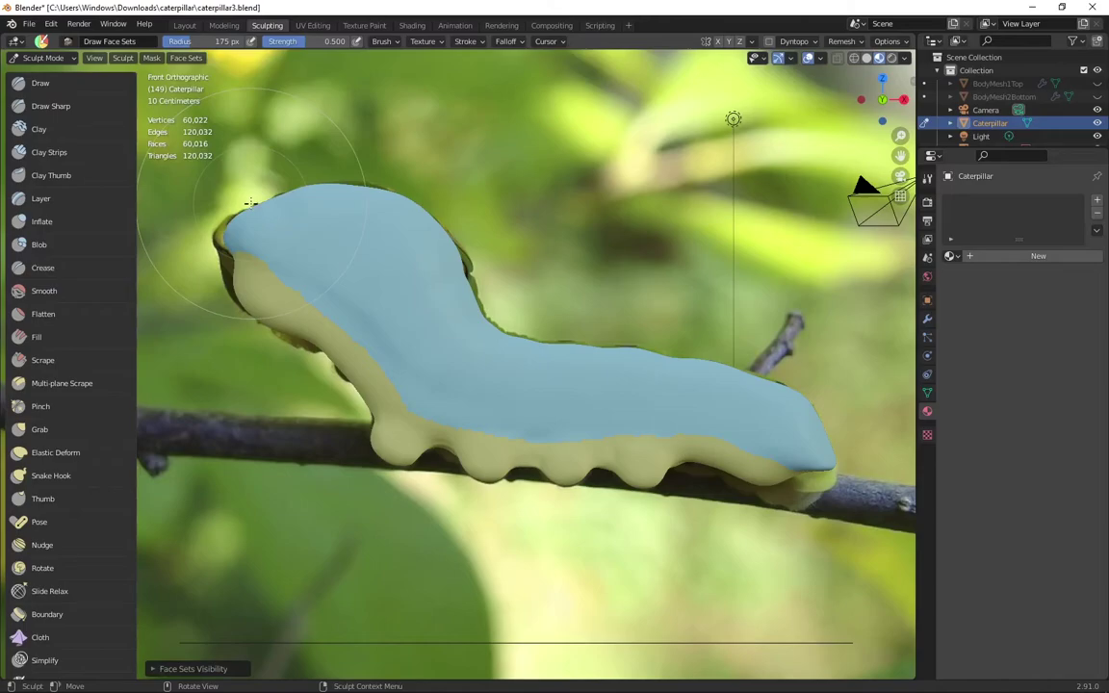
# Step: Set the Draw Face Sets brush radius to 28 px and try smoothing the face set boundary above the legs
pyautogui.scroll(-5, 60, 337)
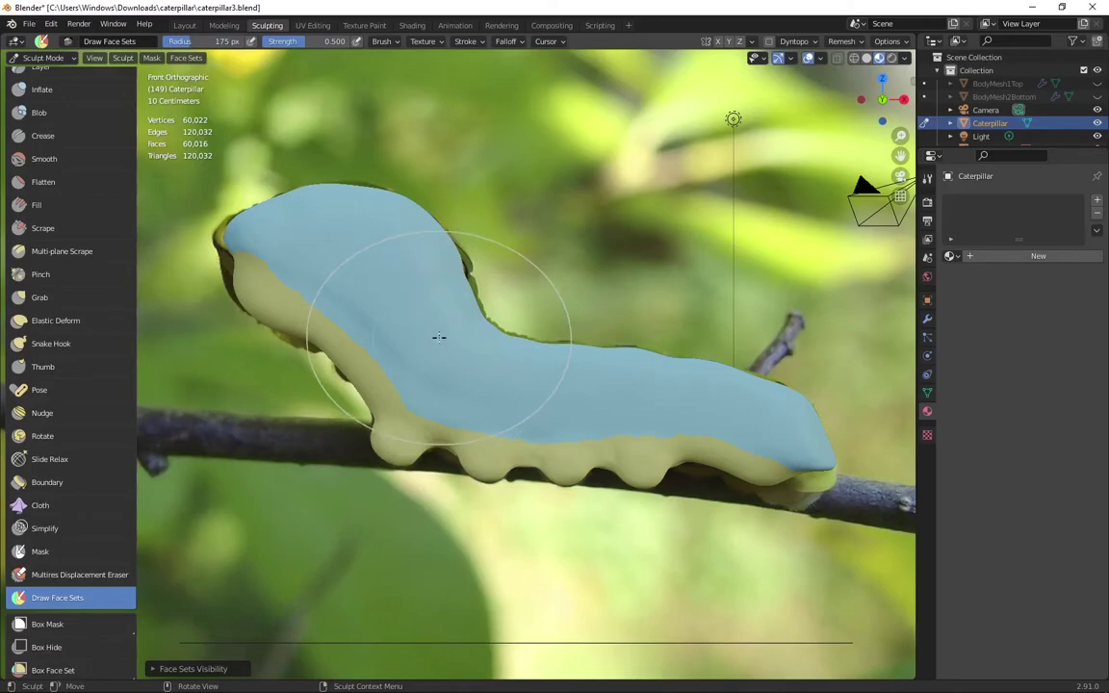
pyautogui.press('f')
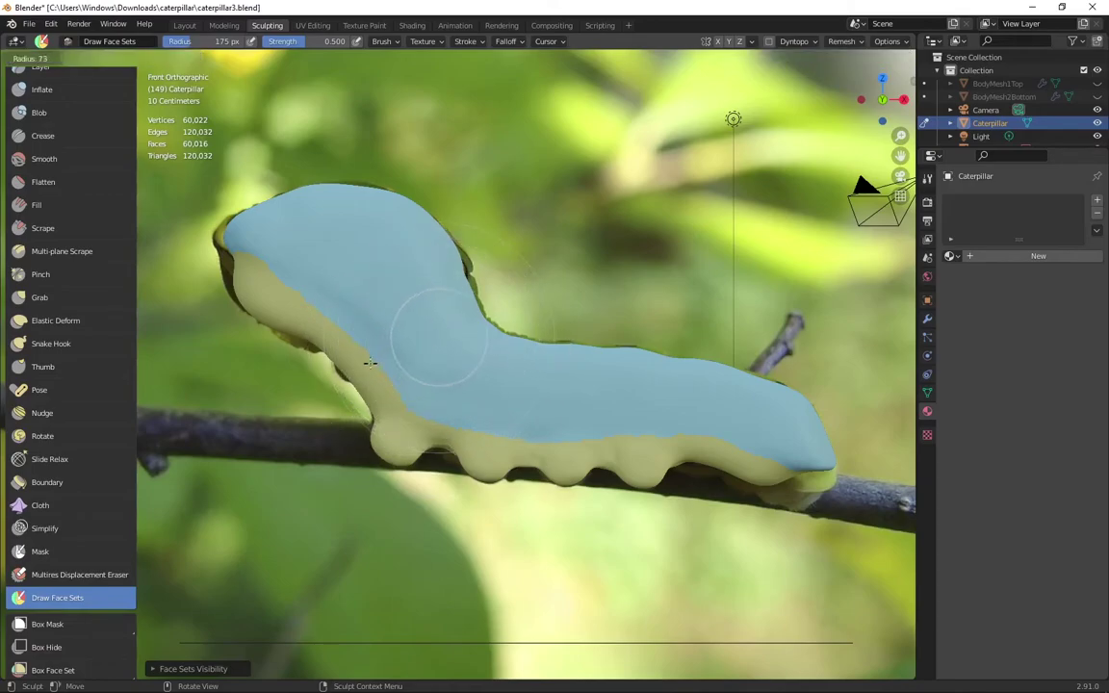
pyautogui.click(313, 342)
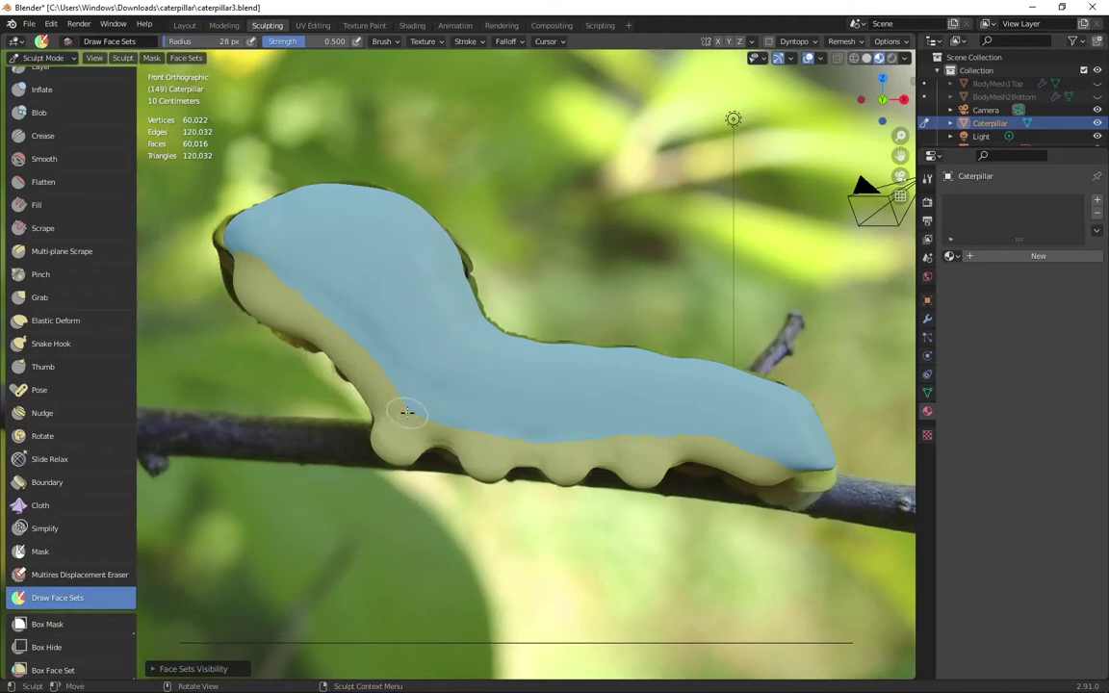
pyautogui.moveTo(489, 408); pyautogui.dragTo(489, 409)
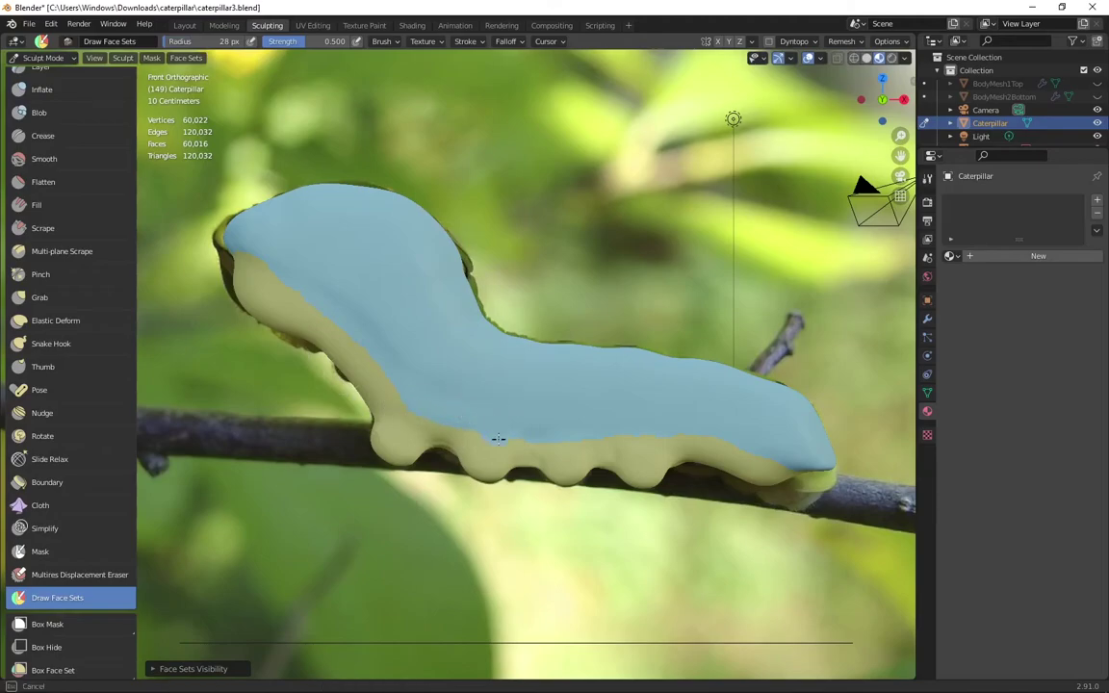
pyautogui.moveTo(512, 450); pyautogui.dragTo(514, 440)
pyautogui.hotkey('ctrl', 'z')
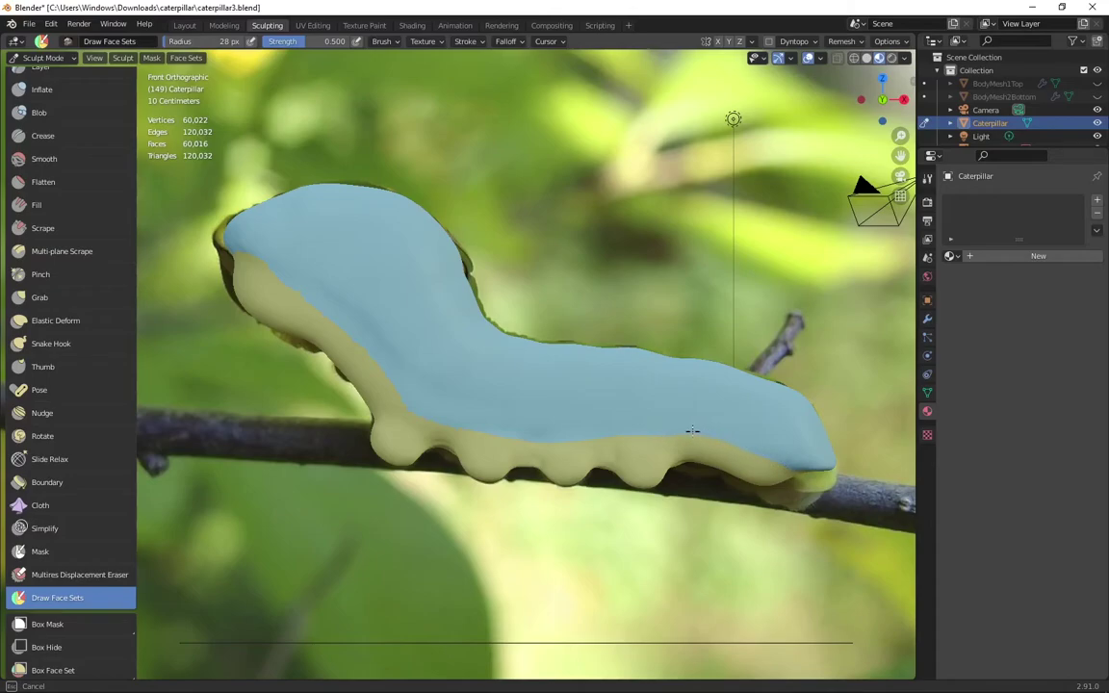
# Step: Smooth the jagged face set boundary along the near side of the body, above the legs and up the neck
pyautogui.scroll(5, 682, 430)
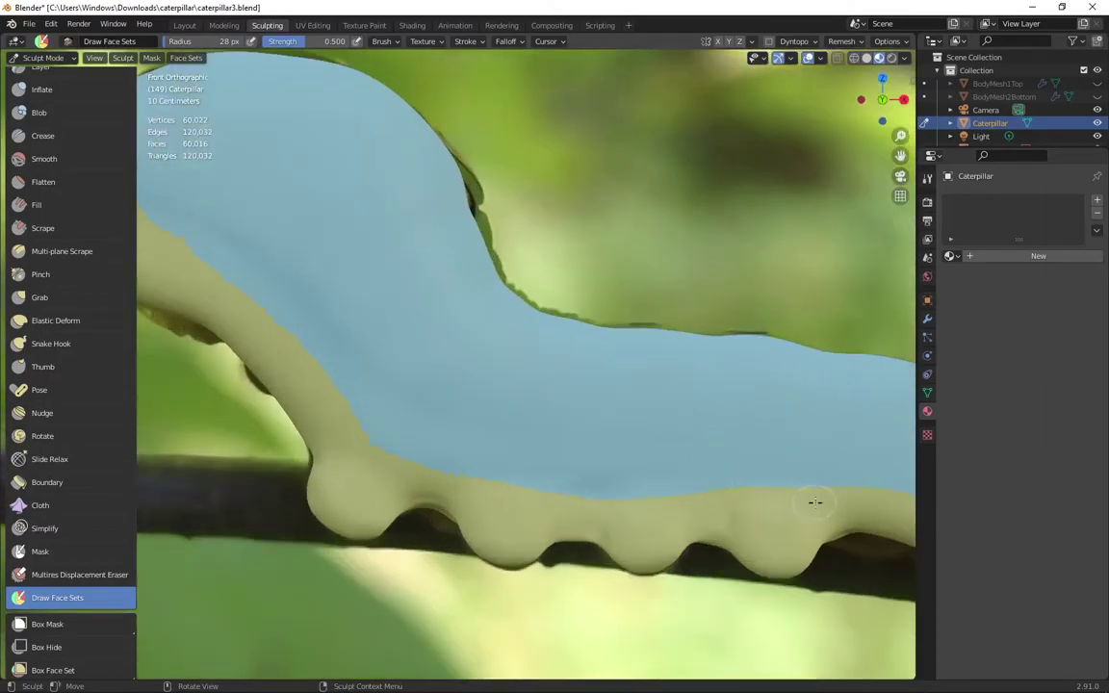
pyautogui.moveTo(832, 503); pyautogui.dragTo(819, 501, button='middle')
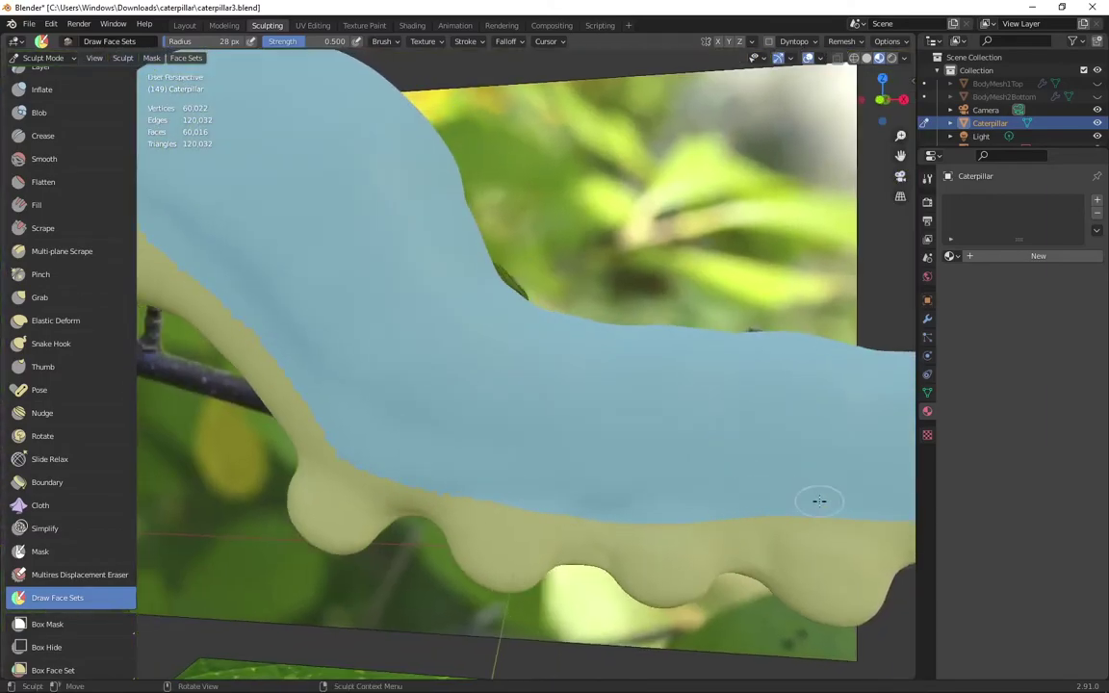
pyautogui.keyDown('shift'); pyautogui.moveTo(331, 456); pyautogui.dragTo(353, 465); pyautogui.keyUp('shift')
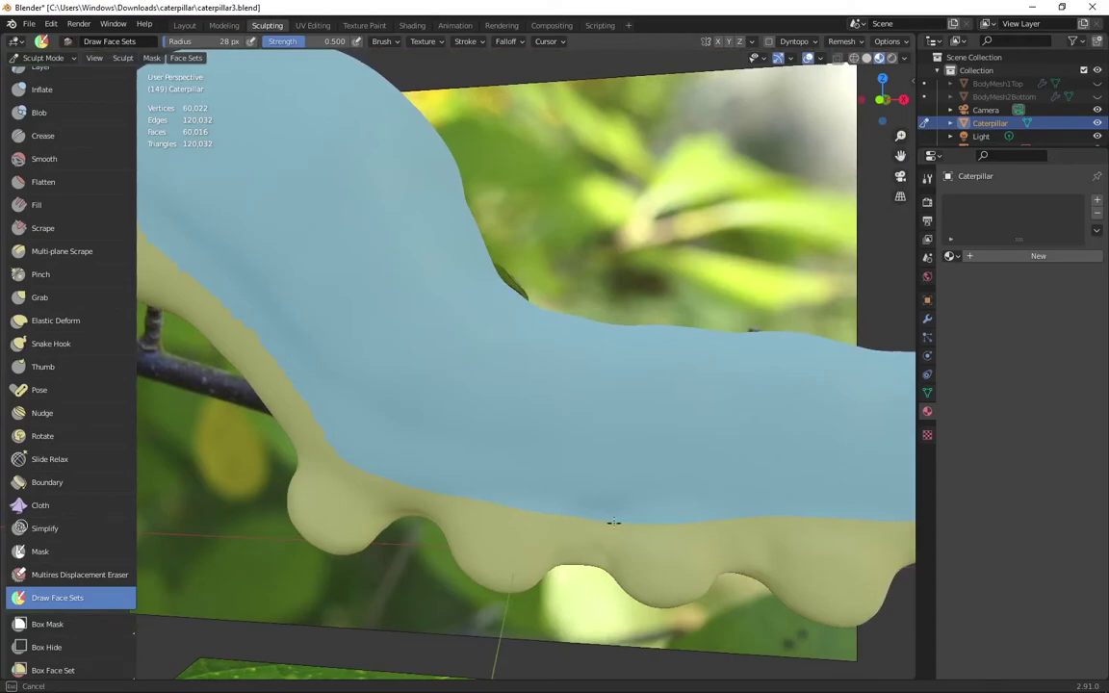
pyautogui.moveTo(614, 523); pyautogui.dragTo(586, 508)
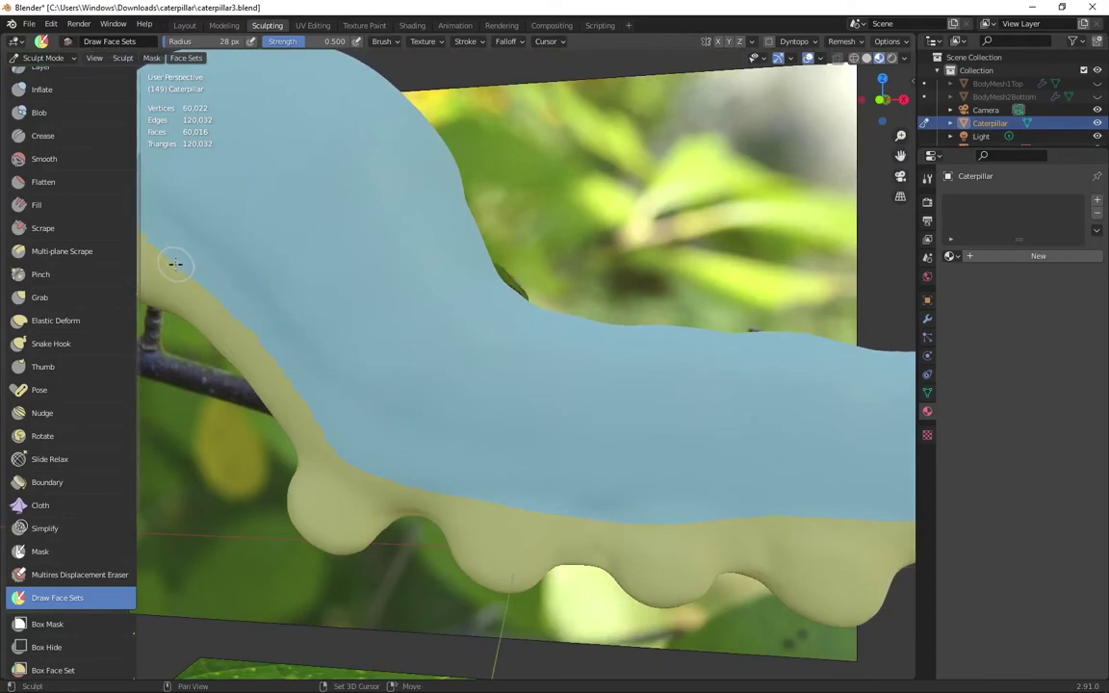
pyautogui.moveTo(175, 263); pyautogui.dragTo(205, 287)
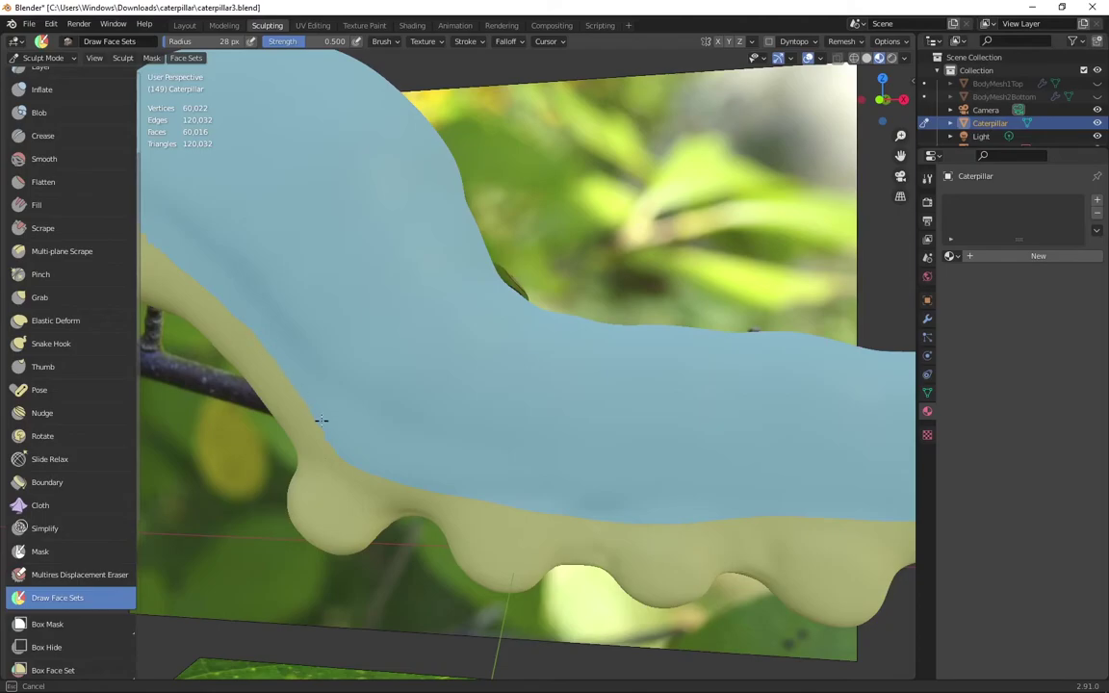
pyautogui.moveTo(370, 474); pyautogui.dragTo(372, 473)
# Step: Smooth the face set boundary along the side of the head and down the neck
pyautogui.moveTo(216, 246)
pyautogui.mouseDown(button='middle')
pyautogui.moveTo(495, 369)
pyautogui.moveTo(471, 366)
pyautogui.mouseUp(button='middle')
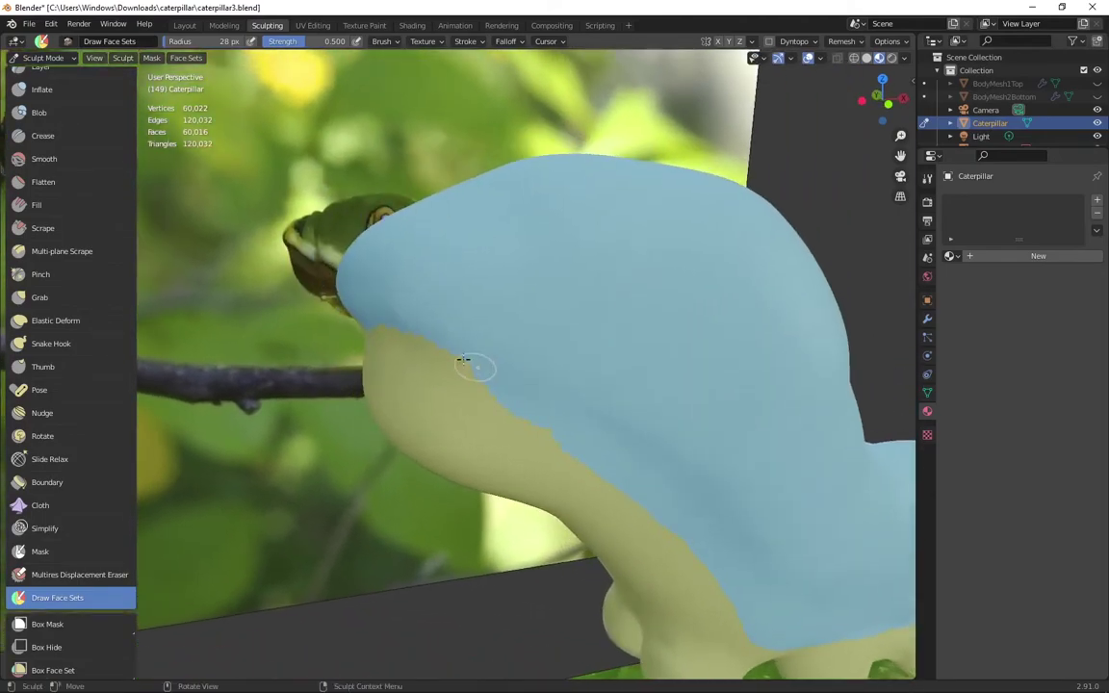
pyautogui.moveTo(406, 339)
pyautogui.mouseDown()
pyautogui.moveTo(379, 317)
pyautogui.moveTo(403, 330)
pyautogui.mouseUp()
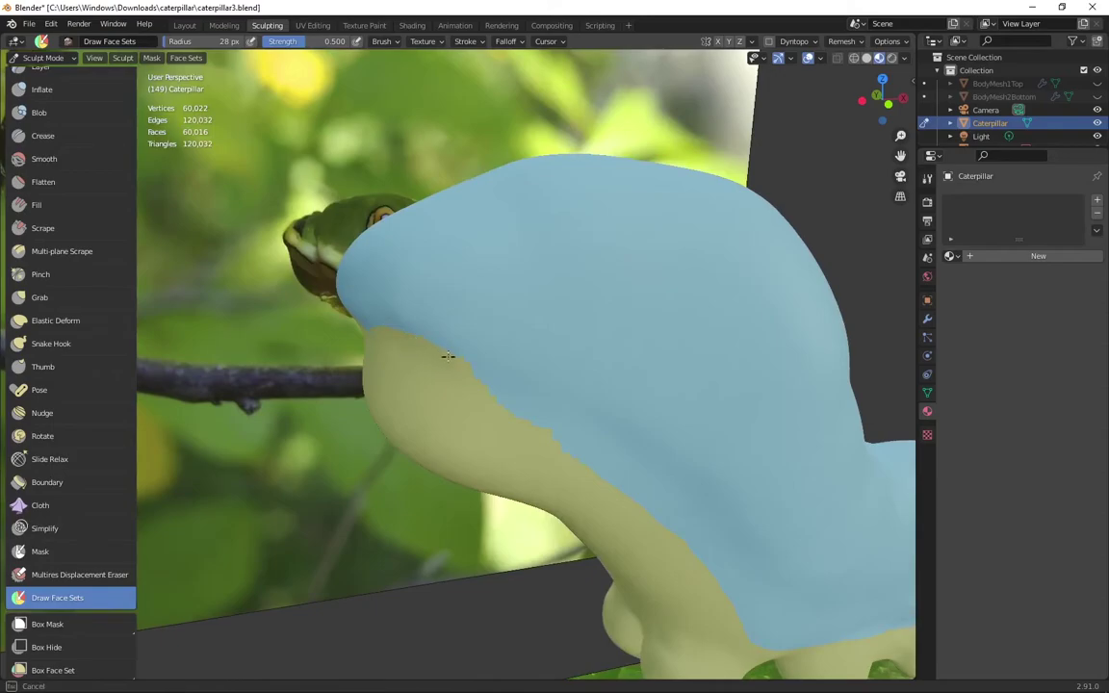
pyautogui.moveTo(573, 457); pyautogui.dragTo(602, 474)
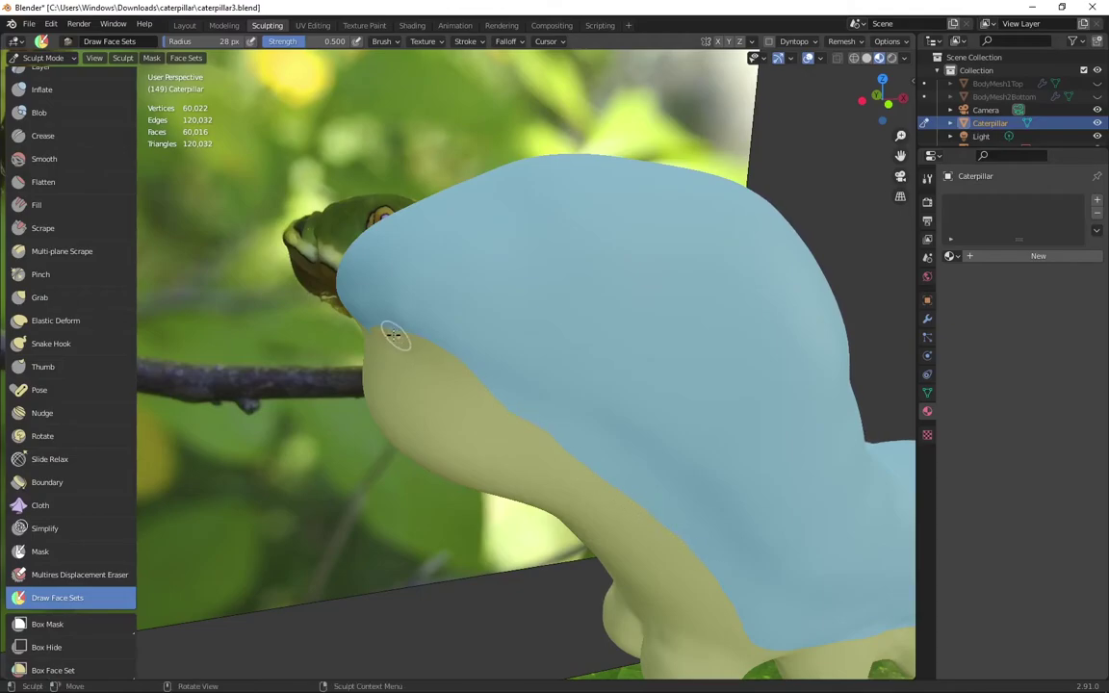
# Step: Smooth the face set boundary around the head front, the far side and the rear end, and save the file
pyautogui.moveTo(391, 329); pyautogui.dragTo(661, 329, button='middle')
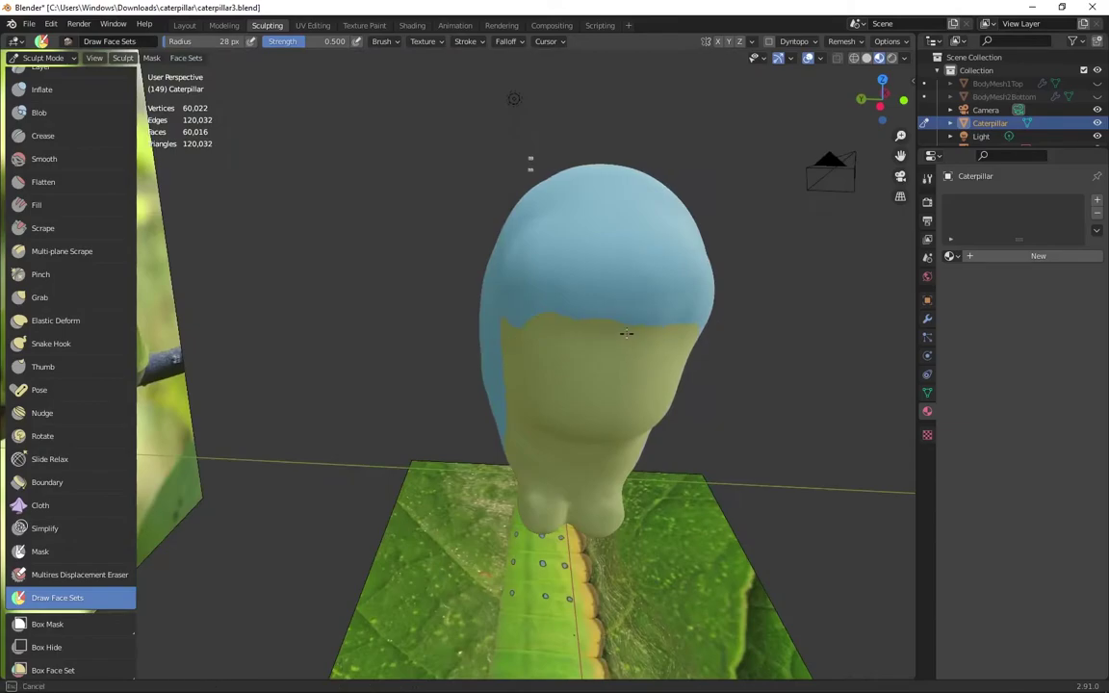
pyautogui.moveTo(626, 333); pyautogui.dragTo(470, 337, button='middle')
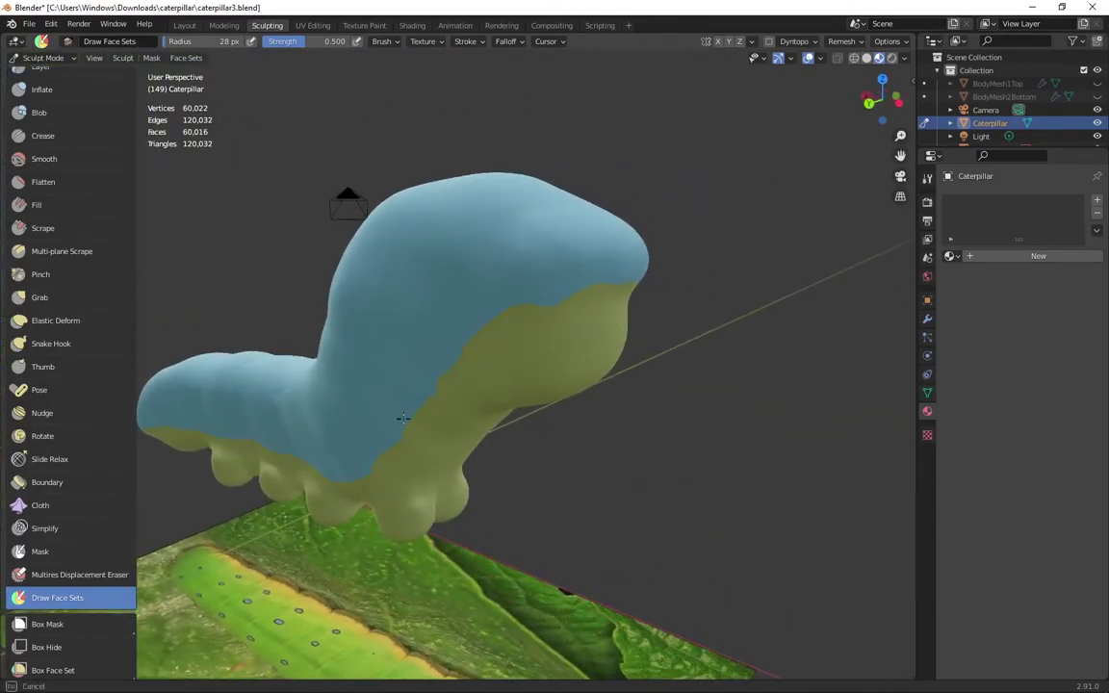
pyautogui.moveTo(403, 418); pyautogui.dragTo(632, 453, button='middle')
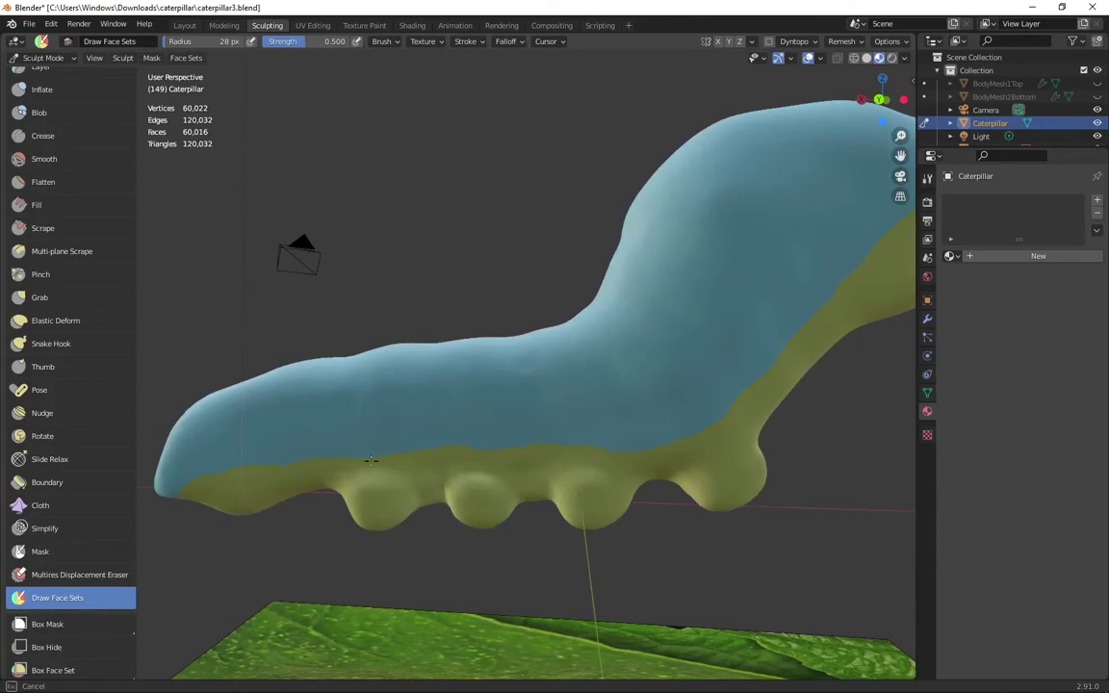
pyautogui.moveTo(174, 503); pyautogui.dragTo(599, 471, button='middle')
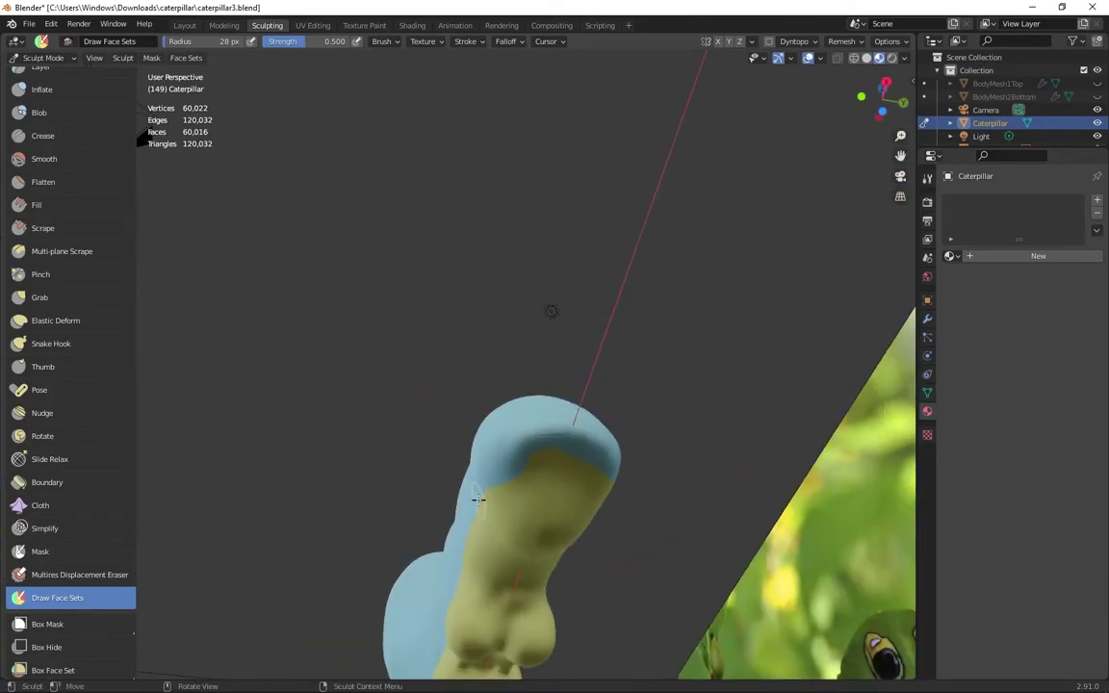
pyautogui.moveTo(478, 498); pyautogui.dragTo(580, 489, button='middle')
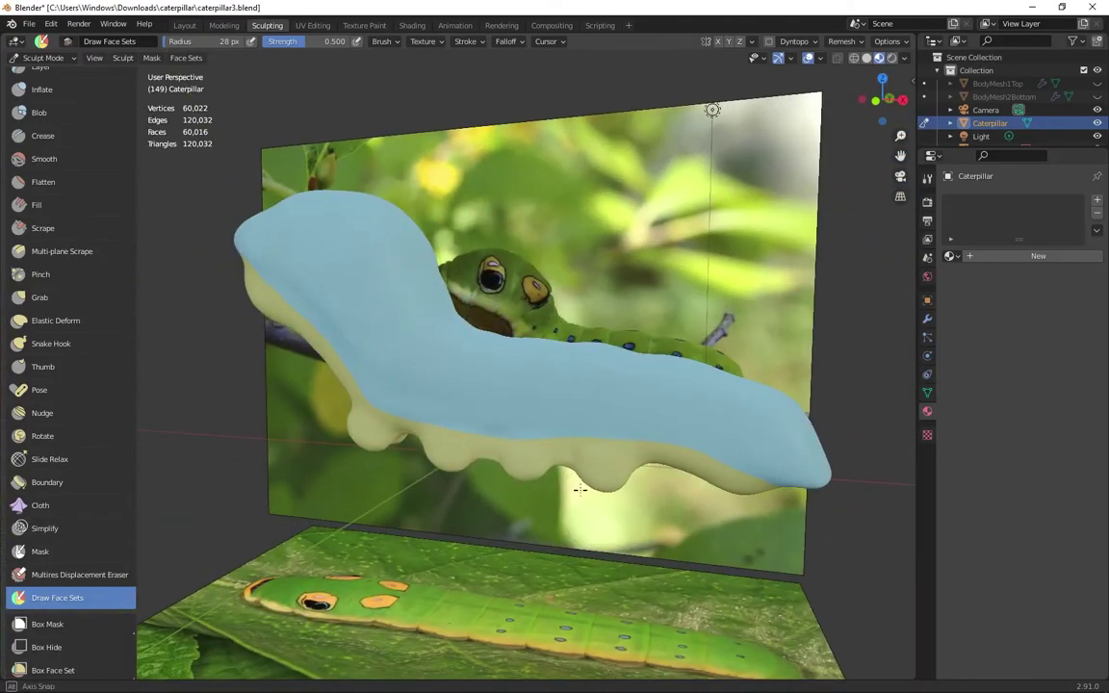
pyautogui.click(31, 24)
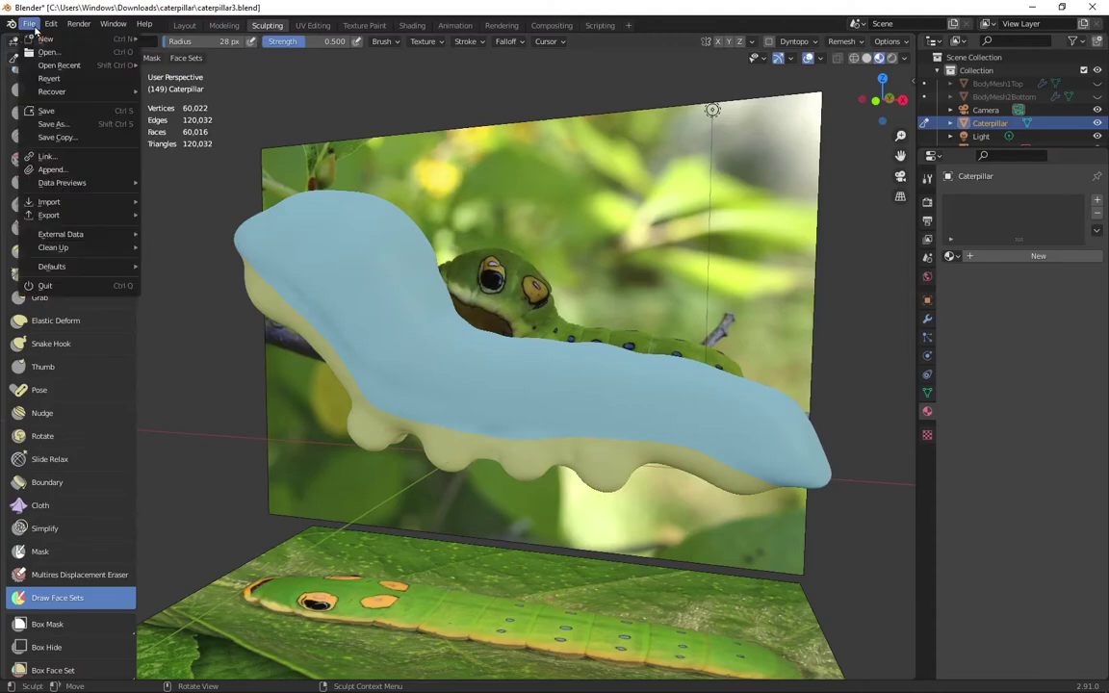
pyautogui.click(102, 114)
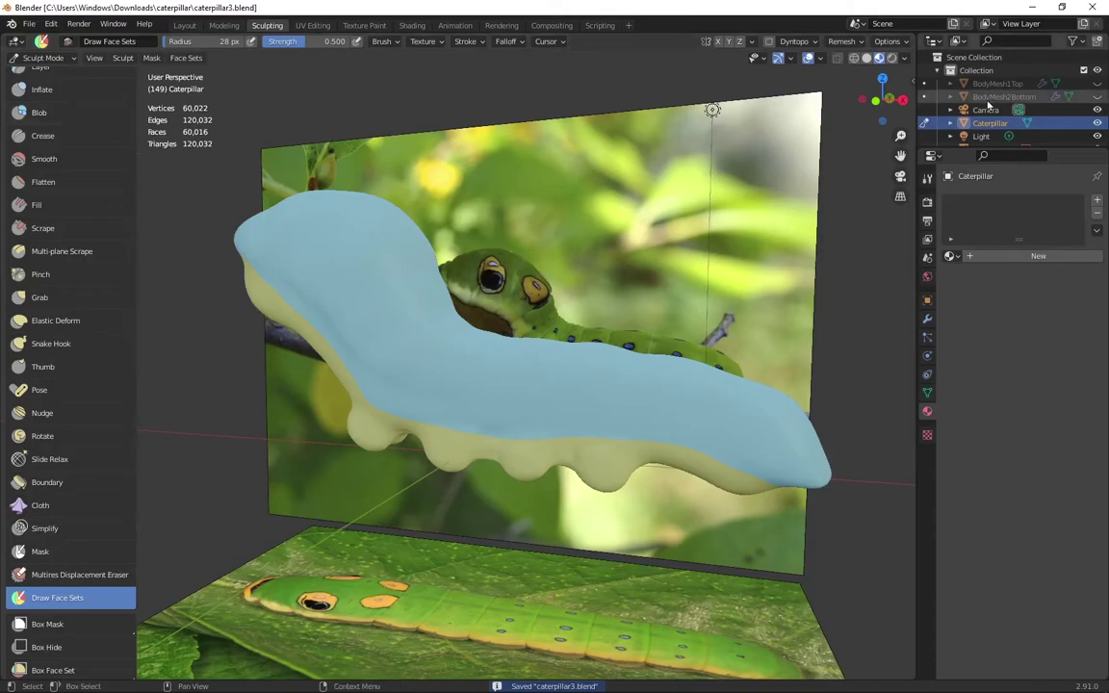
# Step: Delete the BodyMesh1Top, BodyMesh2Bottom and Stripe objects and return to sculpting the Caterpillar
pyautogui.rightClick(992, 83)
pyautogui.click(925, 108)
pyautogui.rightClick(992, 86)
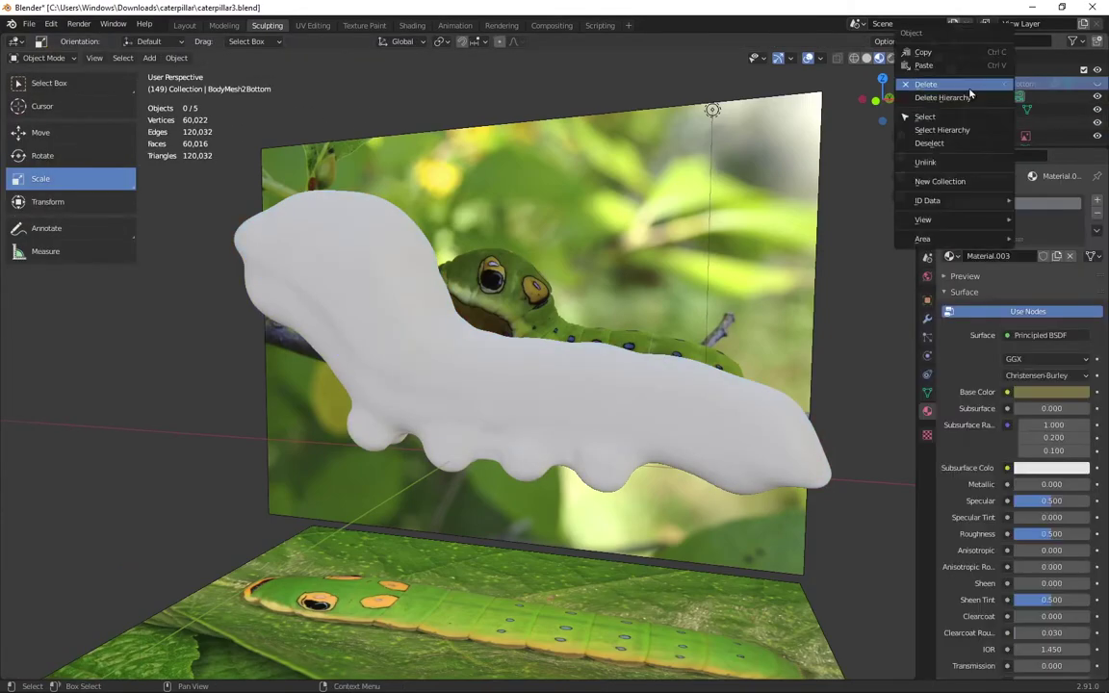
pyautogui.click(970, 88)
pyautogui.rightClick(989, 137)
pyautogui.click(993, 138)
pyautogui.click(990, 100)
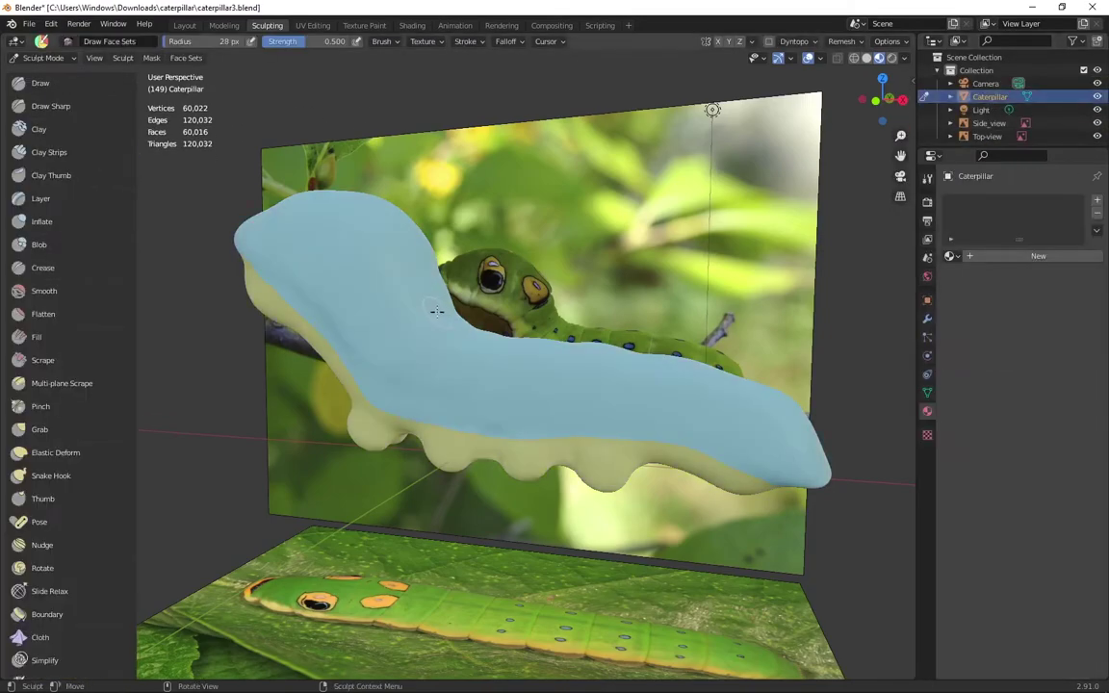
# Step: Set the brush radius to 4 px and paint a thin new face set along the boundary above the front legs
pyautogui.press('f')
pyautogui.click(300, 335)
pyautogui.scroll(3, 378, 433)
pyautogui.moveTo(377, 431)
pyautogui.mouseDown(button='middle')
pyautogui.moveTo(398, 545)
pyautogui.moveTo(384, 500)
pyautogui.moveTo(372, 496)
pyautogui.mouseUp(button='middle')
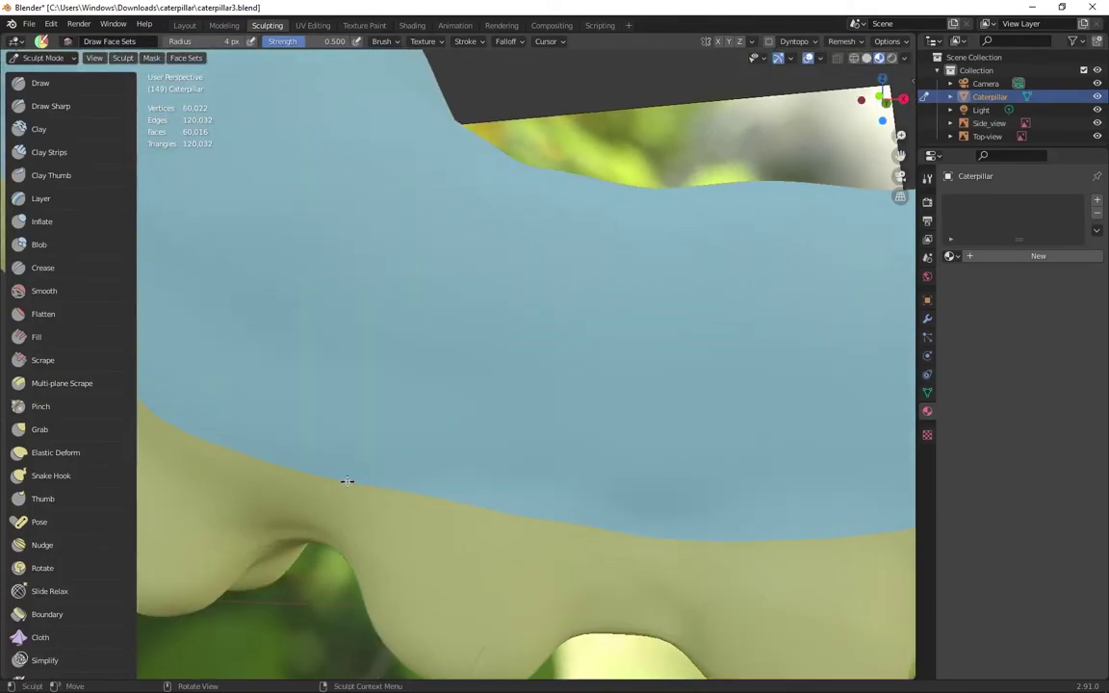
pyautogui.moveTo(348, 480); pyautogui.dragTo(348, 481)
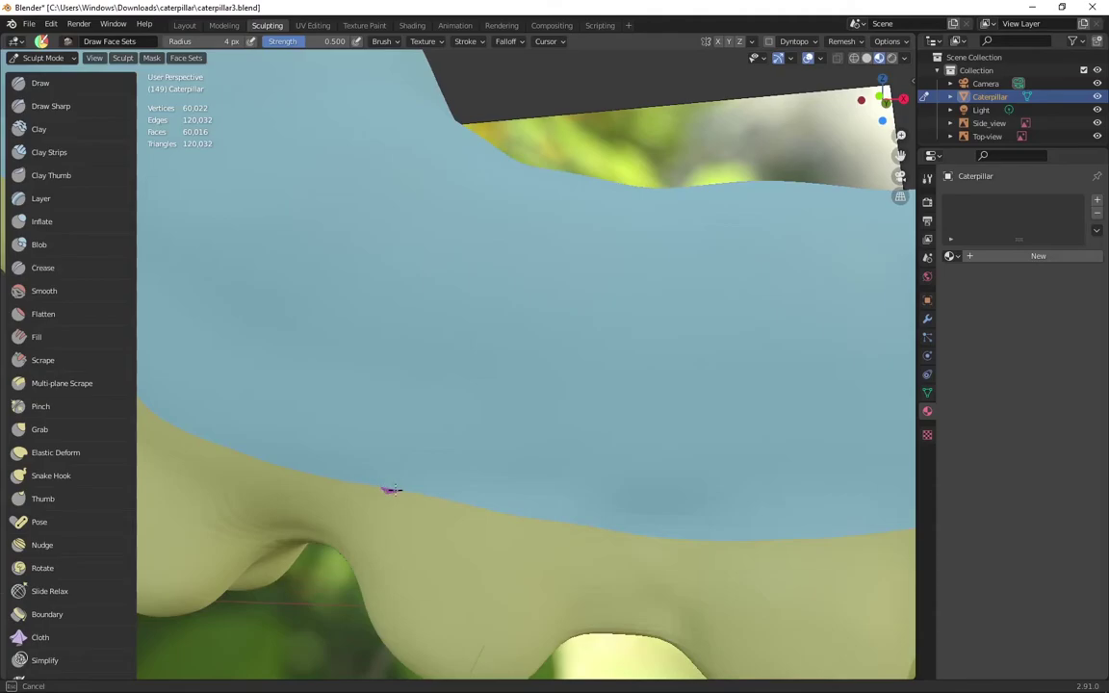
pyautogui.moveTo(416, 492); pyautogui.dragTo(469, 509)
pyautogui.moveTo(390, 490); pyautogui.dragTo(390, 491)
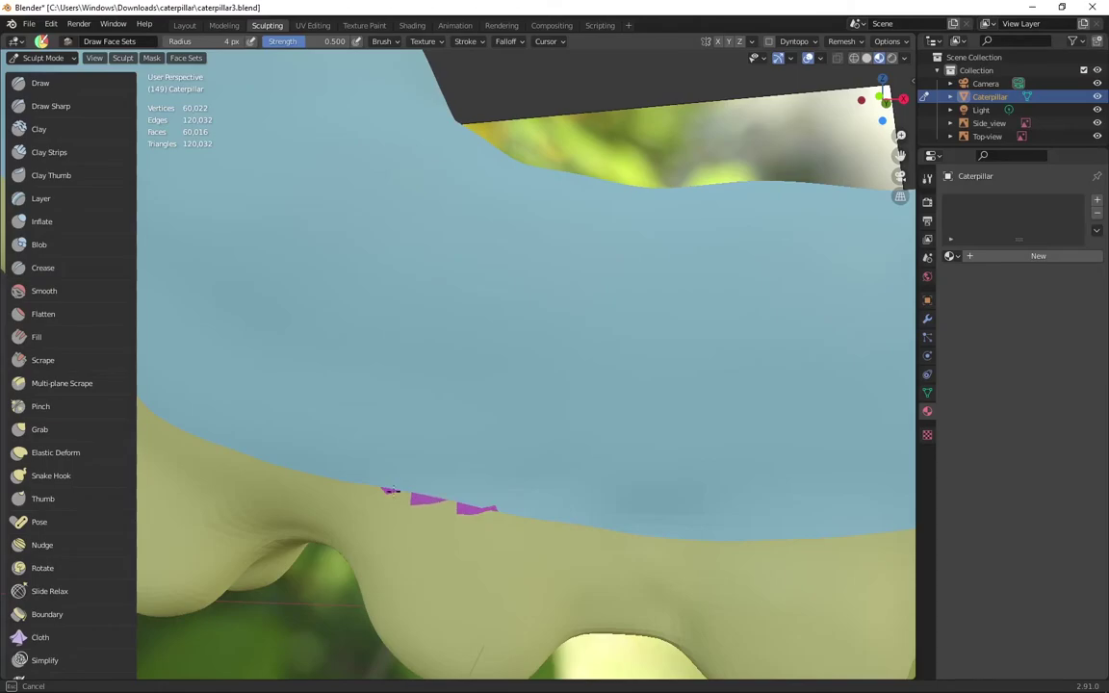
pyautogui.moveTo(287, 468)
pyautogui.mouseDown()
pyautogui.moveTo(680, 530)
pyautogui.moveTo(606, 525)
pyautogui.moveTo(636, 529)
pyautogui.mouseUp()
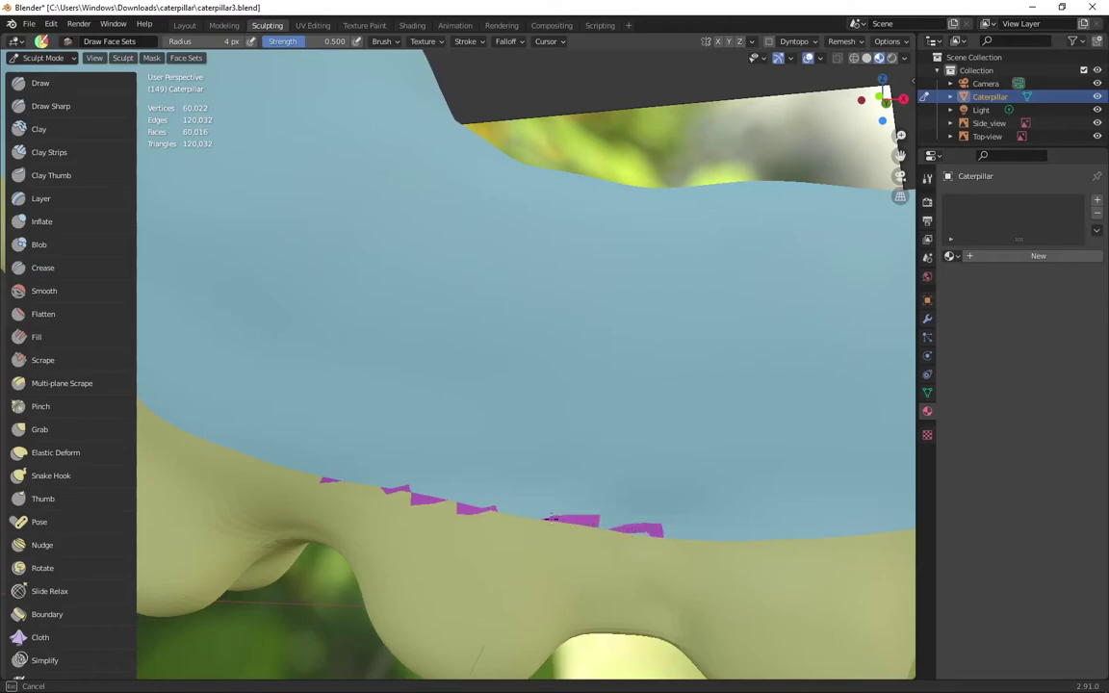
pyautogui.moveTo(427, 497)
pyautogui.mouseDown()
pyautogui.moveTo(178, 432)
pyautogui.moveTo(343, 479)
pyautogui.mouseUp()
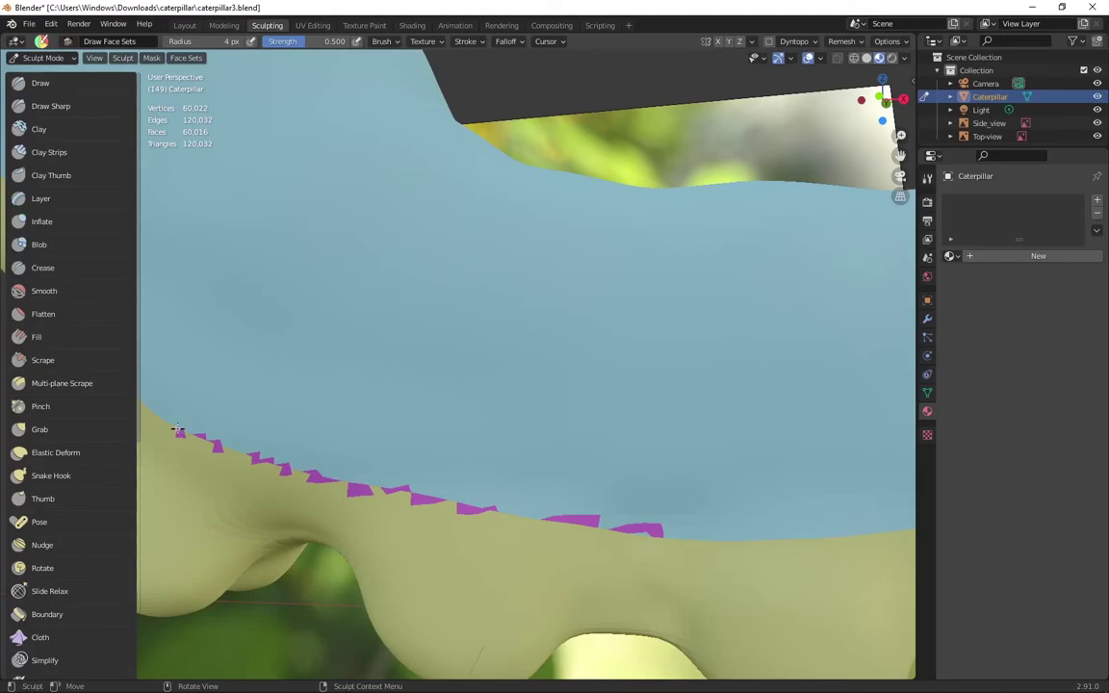
# Step: Set the brush radius to 33 px and paint a wider stripe face set over the thin line along the boundary
pyautogui.press('f')
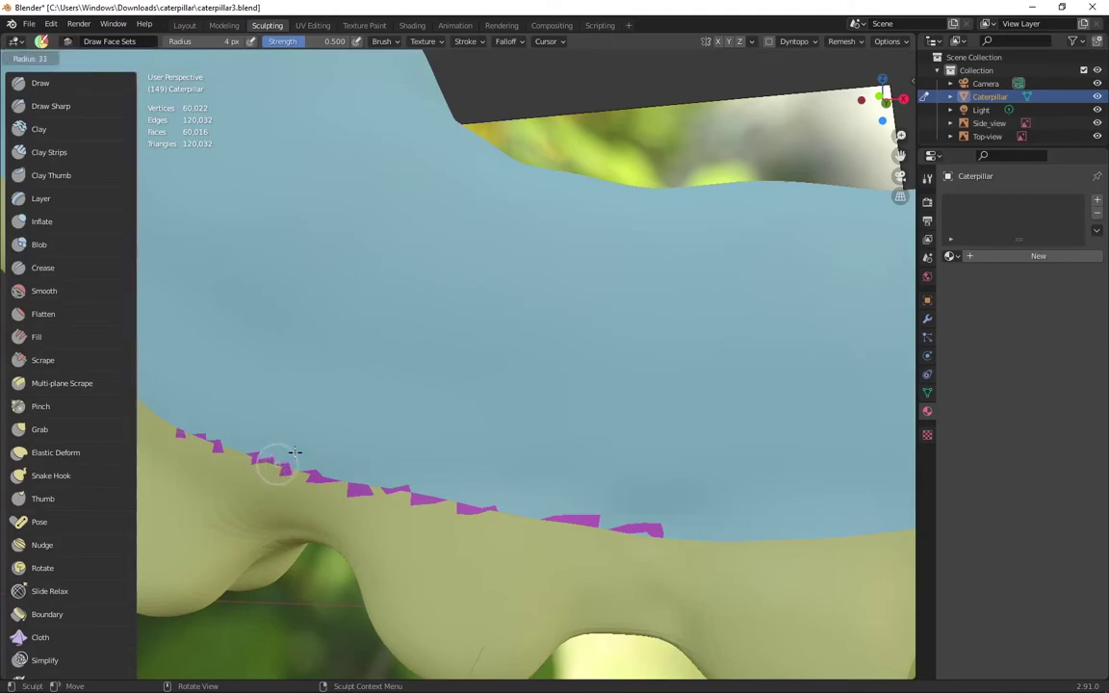
pyautogui.click(289, 448)
pyautogui.moveTo(219, 444)
pyautogui.mouseDown()
pyautogui.moveTo(314, 475)
pyautogui.moveTo(628, 528)
pyautogui.mouseUp()
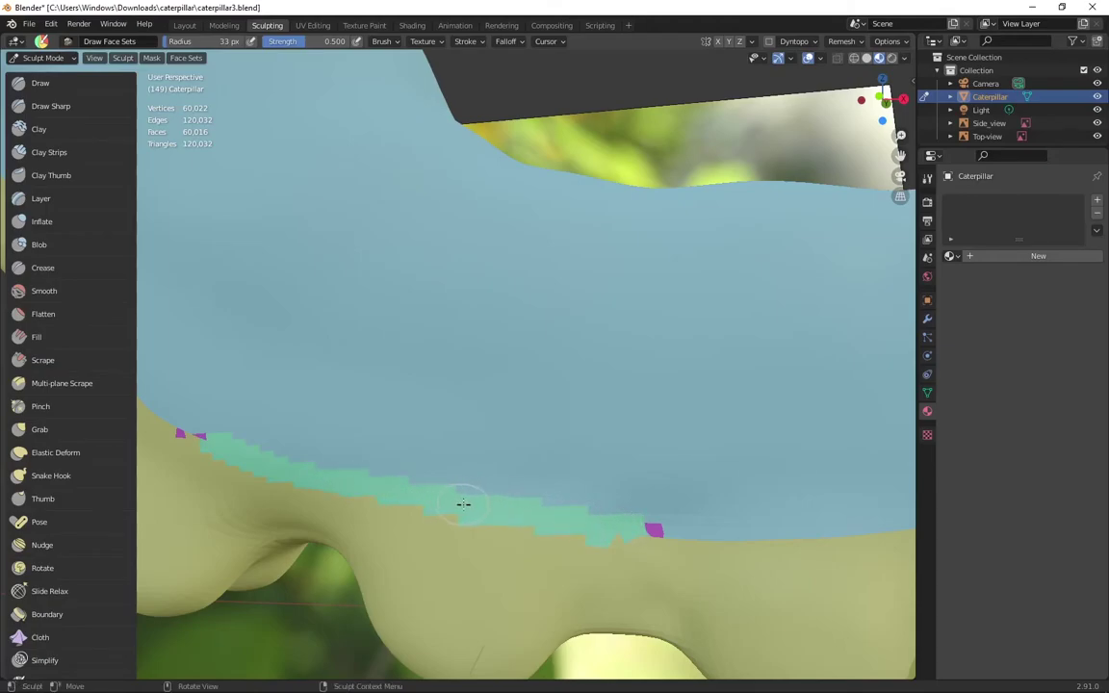
pyautogui.scroll(-7, 467, 502)
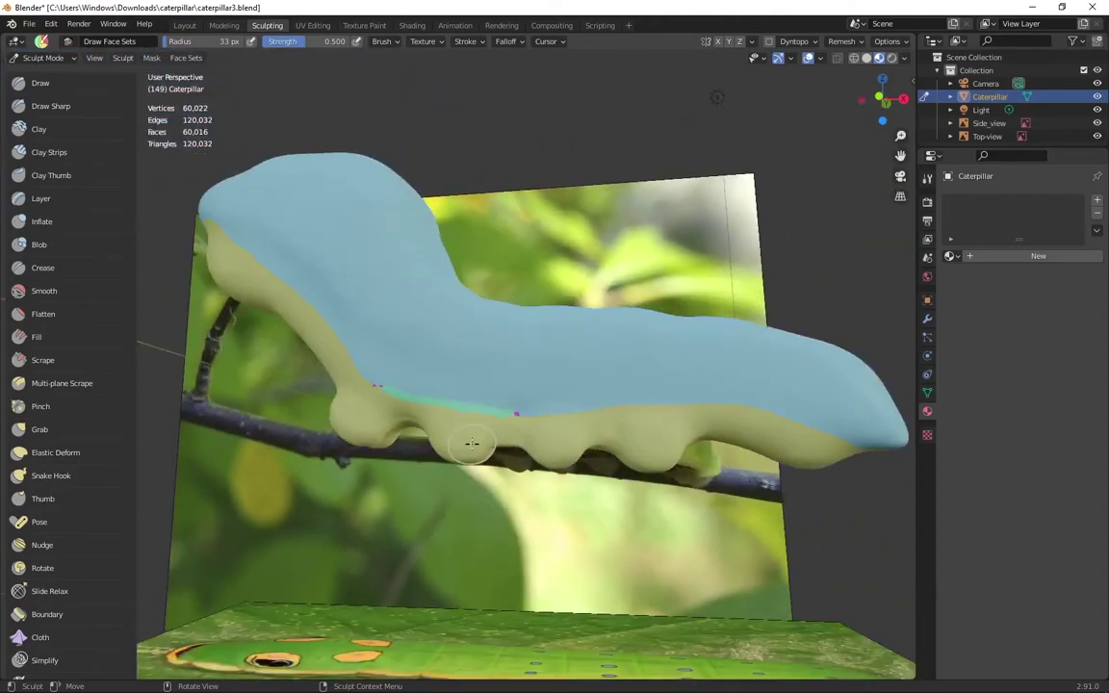
# Step: Smooth the jagged edges of the stripe face set above the front legs
pyautogui.scroll(5, 472, 443)
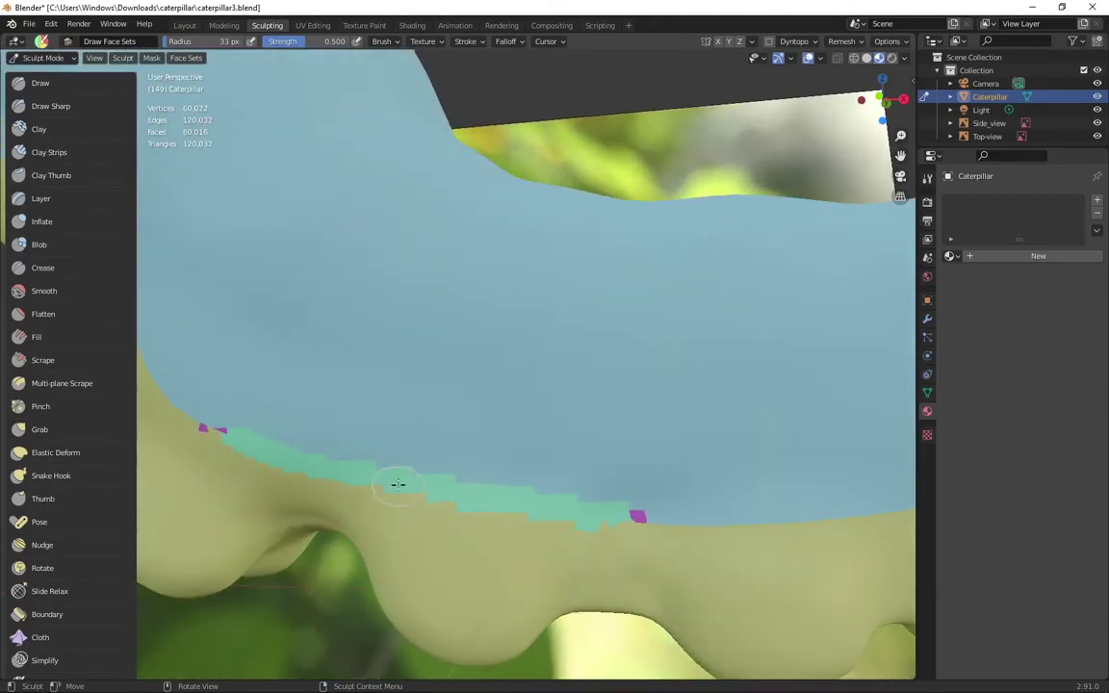
pyautogui.keyDown('shift'); pyautogui.moveTo(403, 468); pyautogui.dragTo(452, 480); pyautogui.keyUp('shift')
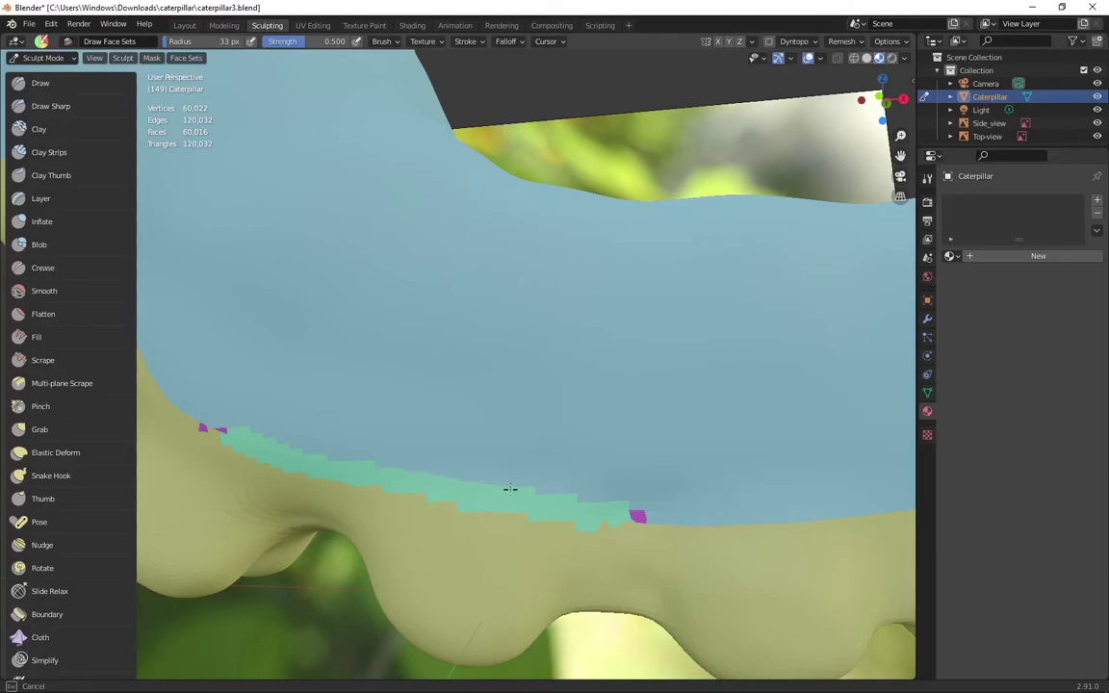
pyautogui.moveTo(585, 500)
pyautogui.keyDown('shift'); pyautogui.mouseDown()
pyautogui.moveTo(633, 504)
pyautogui.moveTo(632, 521)
pyautogui.moveTo(610, 524)
pyautogui.mouseUp(); pyautogui.keyUp('shift')
pyautogui.moveTo(239, 452)
pyautogui.keyDown('shift'); pyautogui.mouseDown()
pyautogui.moveTo(208, 434)
pyautogui.moveTo(250, 431)
pyautogui.moveTo(639, 513)
pyautogui.moveTo(617, 518)
pyautogui.moveTo(820, 519)
pyautogui.mouseUp(); pyautogui.keyUp('shift')
# Step: Set the brush radius to 23 px and extend the stripe face set rearward and up the raised front body toward the head
pyautogui.press('f')
pyautogui.click(610, 517)
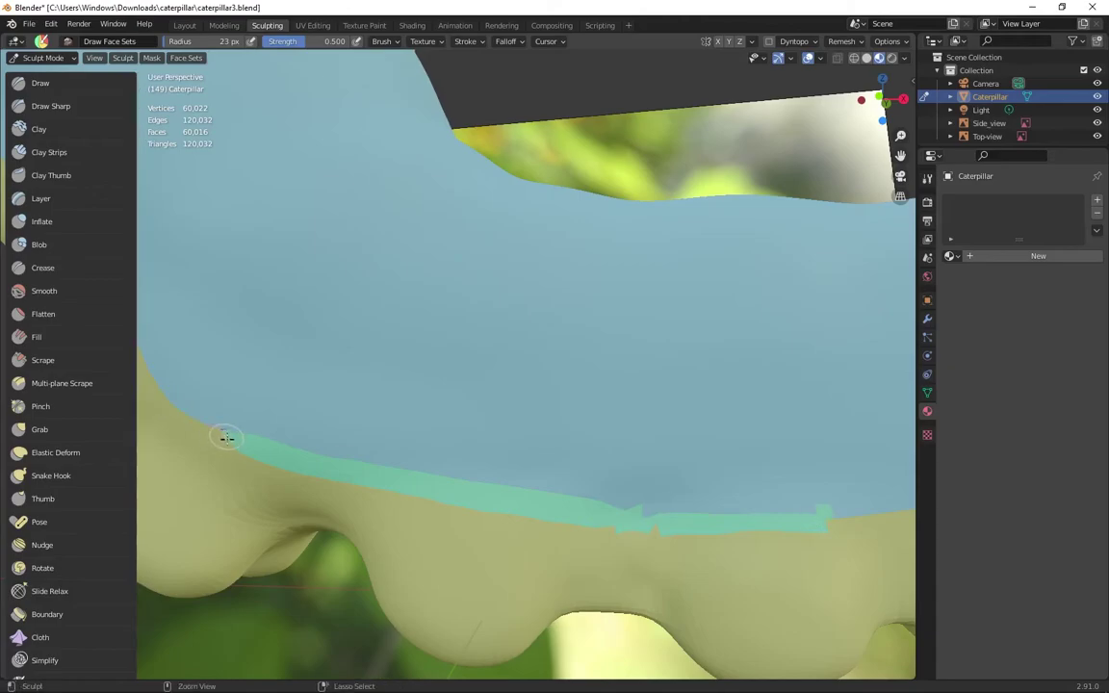
pyautogui.moveTo(225, 438)
pyautogui.mouseDown()
pyautogui.moveTo(143, 376)
pyautogui.moveTo(344, 460)
pyautogui.moveTo(892, 512)
pyautogui.moveTo(632, 529)
pyautogui.mouseUp()
pyautogui.keyDown('ctrl'); pyautogui.moveTo(837, 525); pyautogui.dragTo(892, 518); pyautogui.keyUp('ctrl')
pyautogui.keyDown('shift'); pyautogui.moveTo(438, 486); pyautogui.dragTo(791, 628, button='middle'); pyautogui.keyUp('shift')
pyautogui.moveTo(604, 590)
pyautogui.keyDown('ctrl'); pyautogui.mouseDown()
pyautogui.moveTo(391, 359)
pyautogui.moveTo(194, 183)
pyautogui.moveTo(361, 312)
pyautogui.moveTo(494, 477)
pyautogui.mouseUp(); pyautogui.keyUp('ctrl')
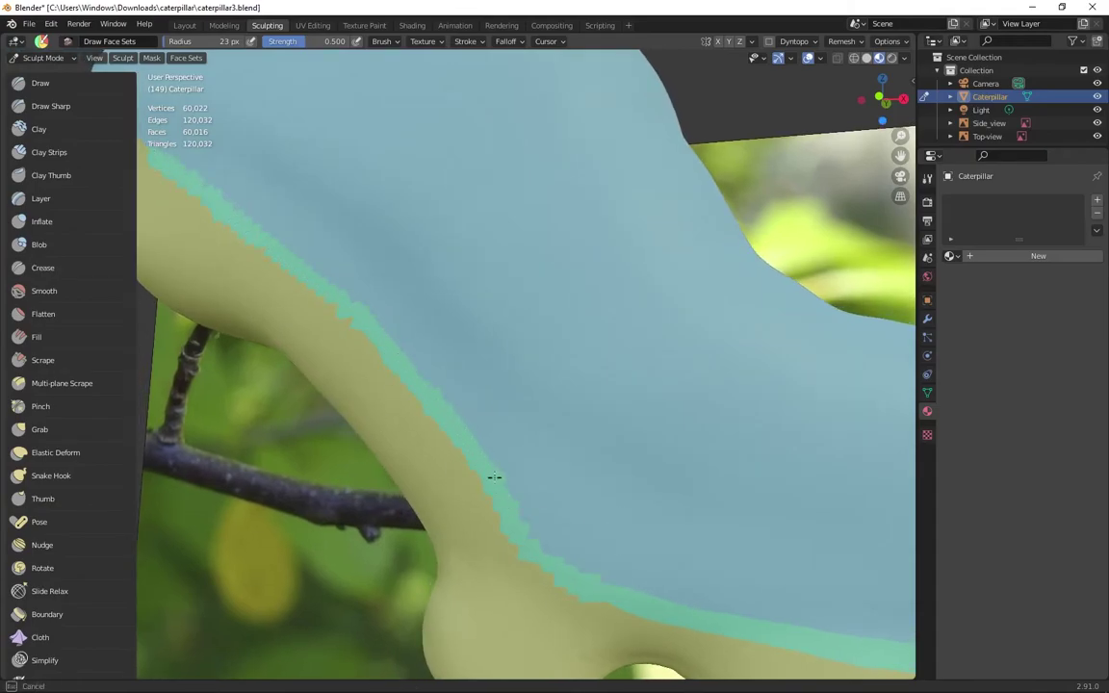
# Step: Widen and smooth the stripe face set along the raised front body up to the head
pyautogui.moveTo(574, 579); pyautogui.dragTo(592, 601)
pyautogui.moveTo(422, 400); pyautogui.dragTo(447, 427)
pyautogui.keyDown('shift'); pyautogui.moveTo(557, 571); pyautogui.dragTo(170, 178); pyautogui.keyUp('shift')
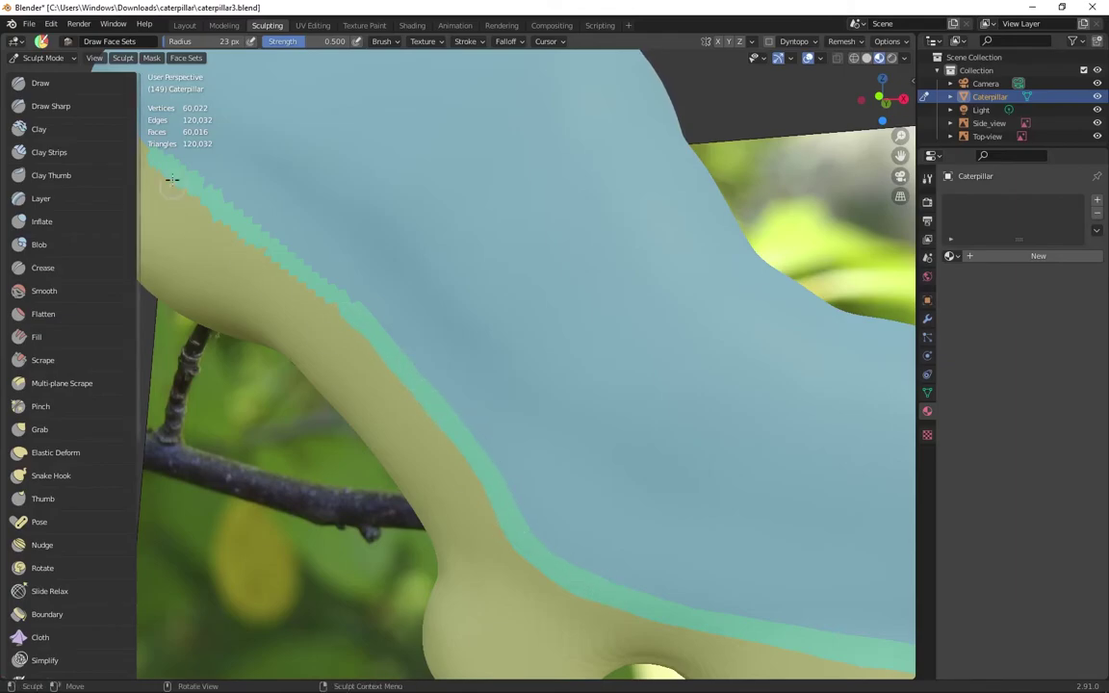
pyautogui.keyDown('shift'); pyautogui.moveTo(170, 178); pyautogui.dragTo(517, 439, button='middle'); pyautogui.keyUp('shift')
pyautogui.moveTo(445, 366)
pyautogui.keyDown('shift'); pyautogui.mouseDown()
pyautogui.moveTo(567, 454)
pyautogui.moveTo(430, 364)
pyautogui.mouseUp(); pyautogui.keyUp('shift')
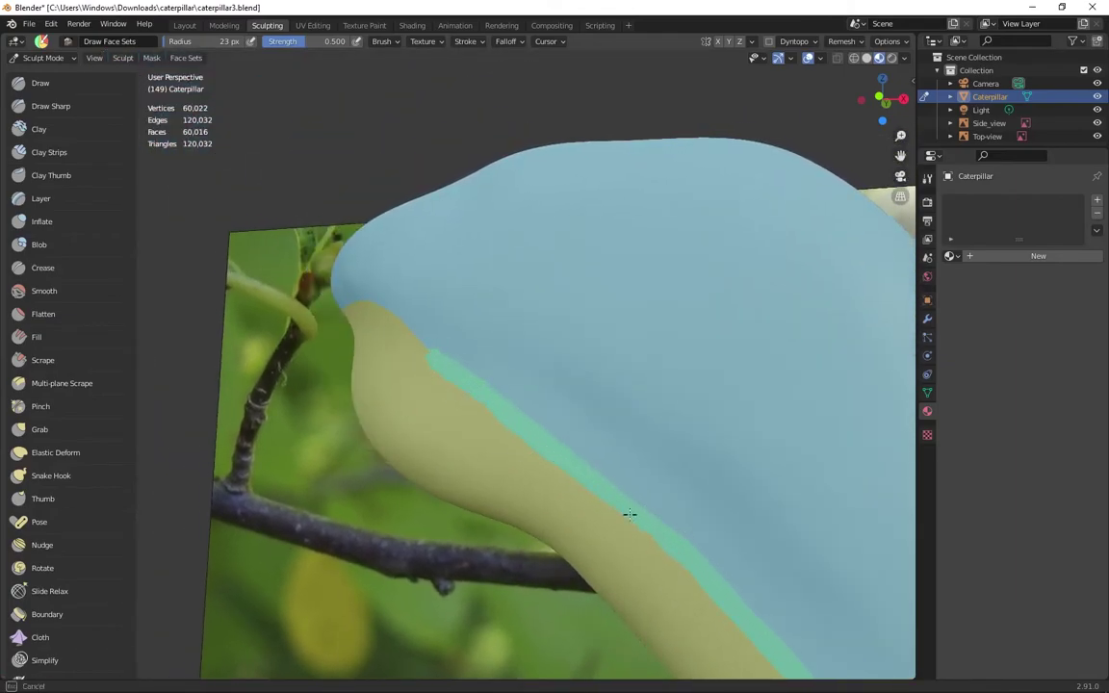
# Step: Continue the stripe face set around the front of the head and smooth its edges
pyautogui.moveTo(354, 307)
pyautogui.mouseDown(button='middle')
pyautogui.moveTo(494, 420)
pyautogui.moveTo(596, 415)
pyautogui.mouseUp(button='middle')
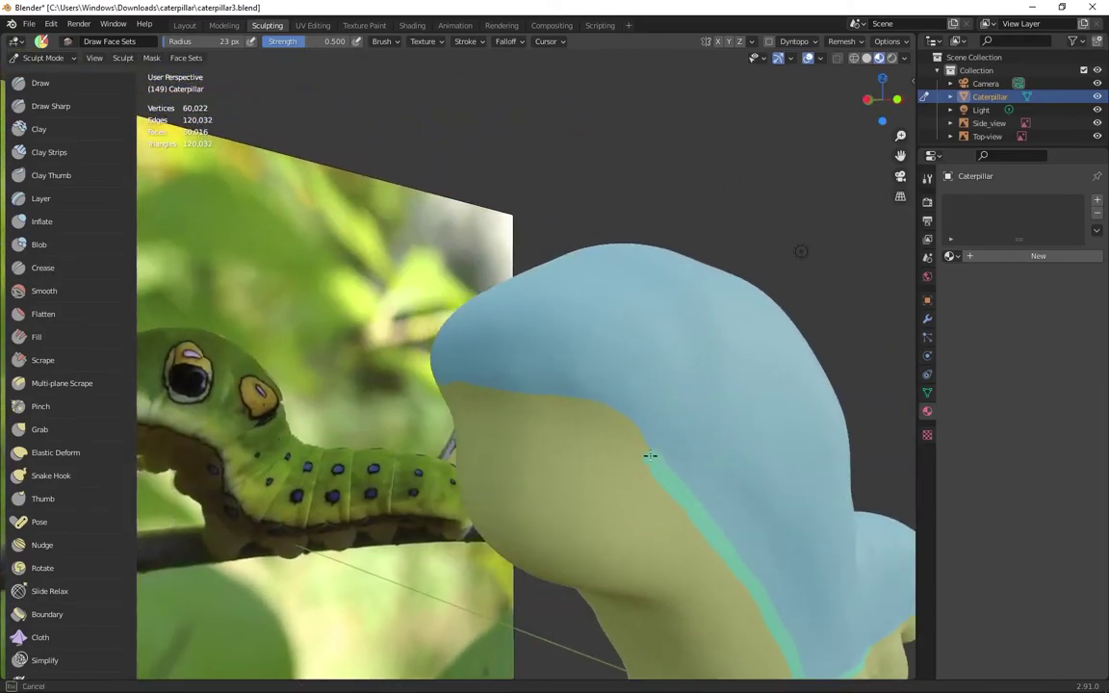
pyautogui.moveTo(595, 414)
pyautogui.mouseDown()
pyautogui.moveTo(528, 389)
pyautogui.moveTo(438, 383)
pyautogui.mouseUp()
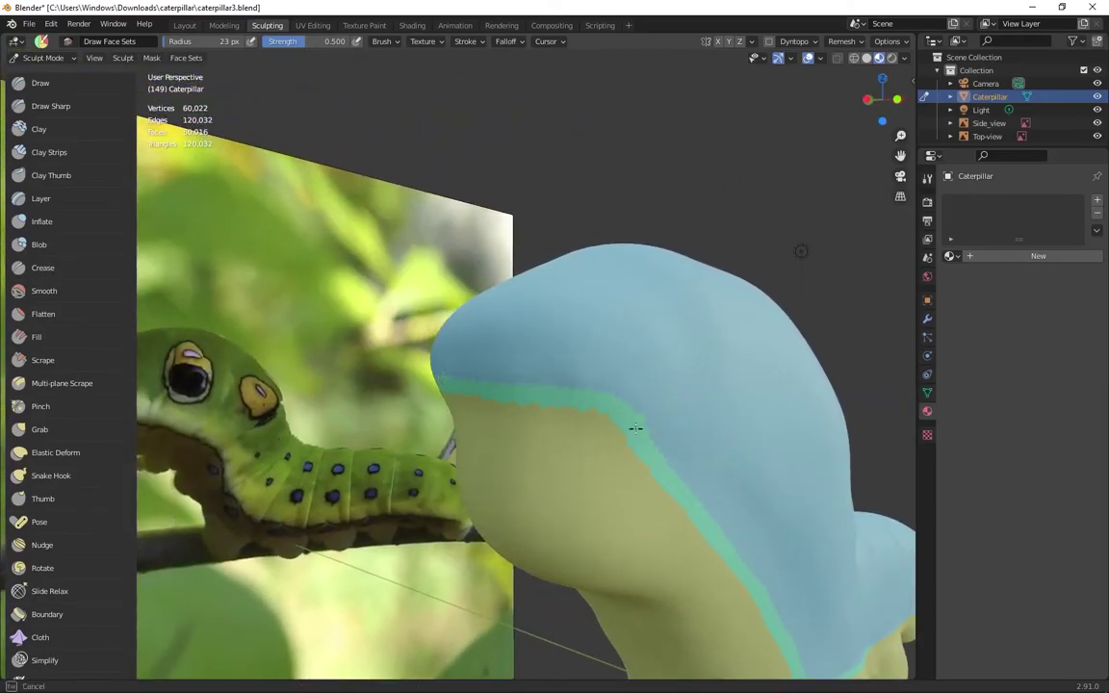
pyautogui.keyDown('shift'); pyautogui.moveTo(635, 428); pyautogui.dragTo(640, 409); pyautogui.keyUp('shift')
pyautogui.moveTo(516, 385)
pyautogui.mouseDown(button='middle')
pyautogui.moveTo(546, 359)
pyautogui.moveTo(608, 402)
pyautogui.mouseUp(button='middle')
pyautogui.moveTo(649, 353)
pyautogui.keyDown('ctrl'); pyautogui.mouseDown()
pyautogui.moveTo(499, 408)
pyautogui.moveTo(378, 612)
pyautogui.moveTo(337, 650)
pyautogui.moveTo(552, 375)
pyautogui.moveTo(399, 564)
pyautogui.moveTo(466, 451)
pyautogui.moveTo(332, 646)
pyautogui.moveTo(368, 639)
pyautogui.moveTo(497, 425)
pyautogui.moveTo(555, 397)
pyautogui.mouseUp(); pyautogui.keyUp('ctrl')
pyautogui.press('XF86AudioNext')
# Step: Paint the stripe face set along the rest of the boundary, including under the head and above the rear legs, and smooth it
pyautogui.moveTo(649, 359); pyautogui.dragTo(772, 424, button='middle')
pyautogui.moveTo(772, 425)
pyautogui.mouseDown()
pyautogui.moveTo(463, 459)
pyautogui.moveTo(307, 502)
pyautogui.moveTo(429, 465)
pyautogui.mouseUp()
pyautogui.moveTo(749, 436)
pyautogui.mouseDown()
pyautogui.moveTo(594, 448)
pyautogui.moveTo(292, 520)
pyautogui.mouseUp()
pyautogui.moveTo(291, 520)
pyautogui.mouseDown(button='middle')
pyautogui.moveTo(824, 436)
pyautogui.moveTo(186, 488)
pyautogui.moveTo(331, 424)
pyautogui.mouseUp(button='middle')
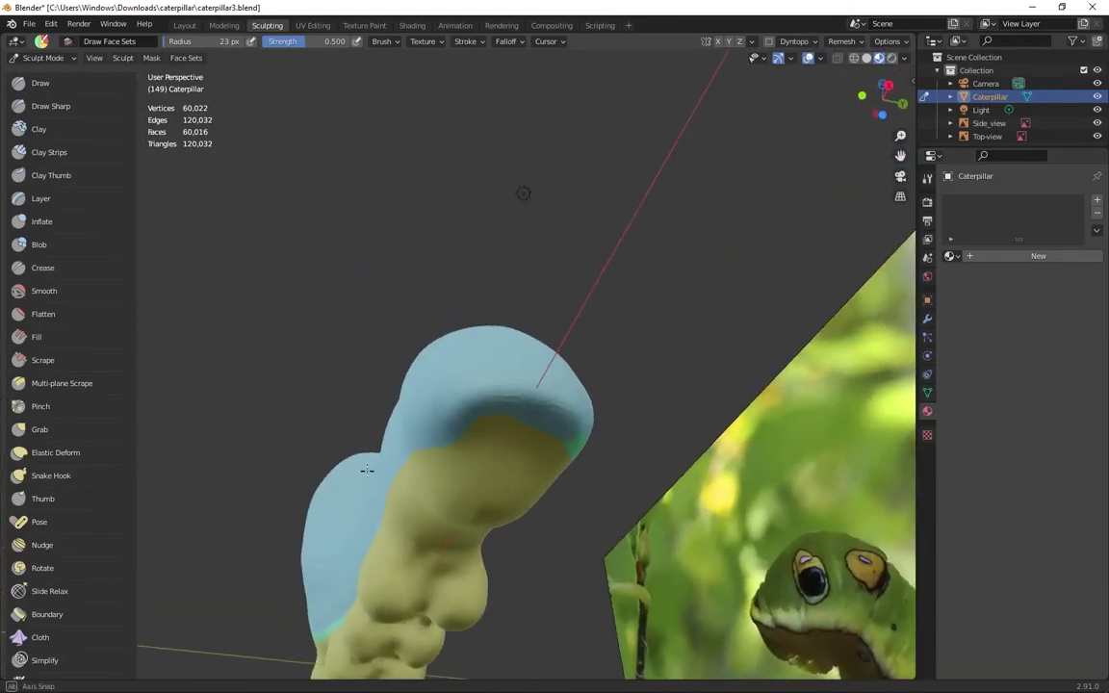
pyautogui.moveTo(486, 378)
pyautogui.mouseDown()
pyautogui.moveTo(376, 403)
pyautogui.moveTo(540, 416)
pyautogui.mouseUp()
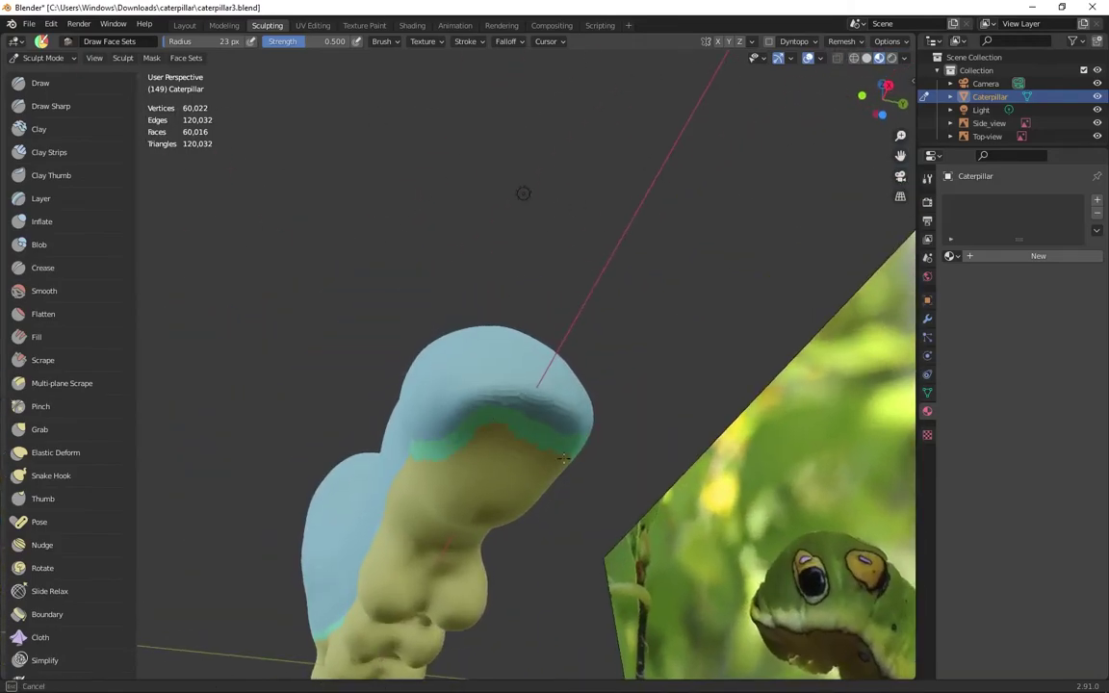
pyautogui.moveTo(565, 460); pyautogui.dragTo(884, 452, button='middle')
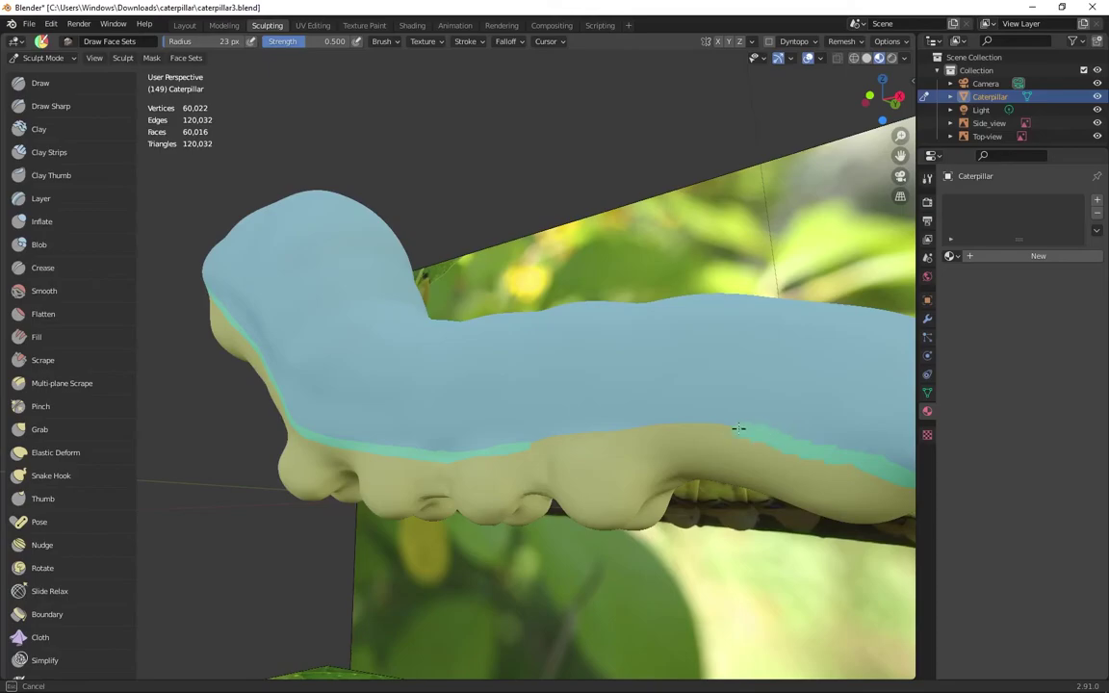
pyautogui.moveTo(737, 427)
pyautogui.mouseDown()
pyautogui.moveTo(520, 441)
pyautogui.moveTo(871, 473)
pyautogui.mouseUp()
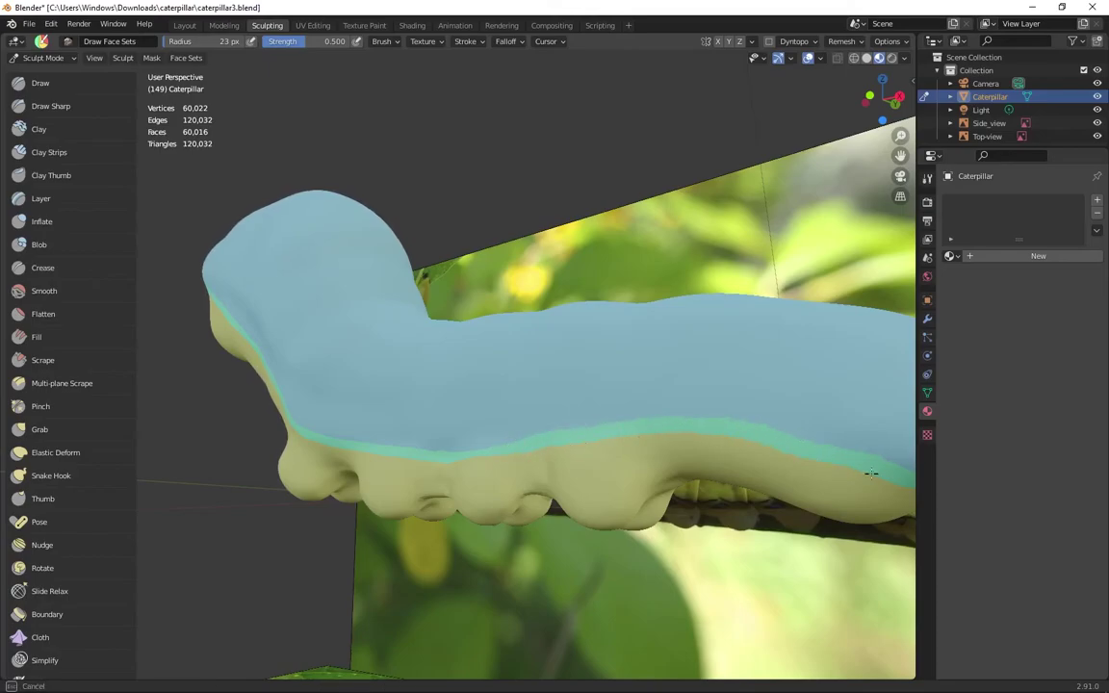
# Step: In front view, extract the top face set as a separate object and rename it TopMesh
pyautogui.moveTo(871, 473); pyautogui.dragTo(490, 218, button='middle')
pyautogui.press('KP_1')
pyautogui.keyDown('shift'); pyautogui.moveTo(212, 260); pyautogui.dragTo(456, 393, button='middle'); pyautogui.keyUp('shift')
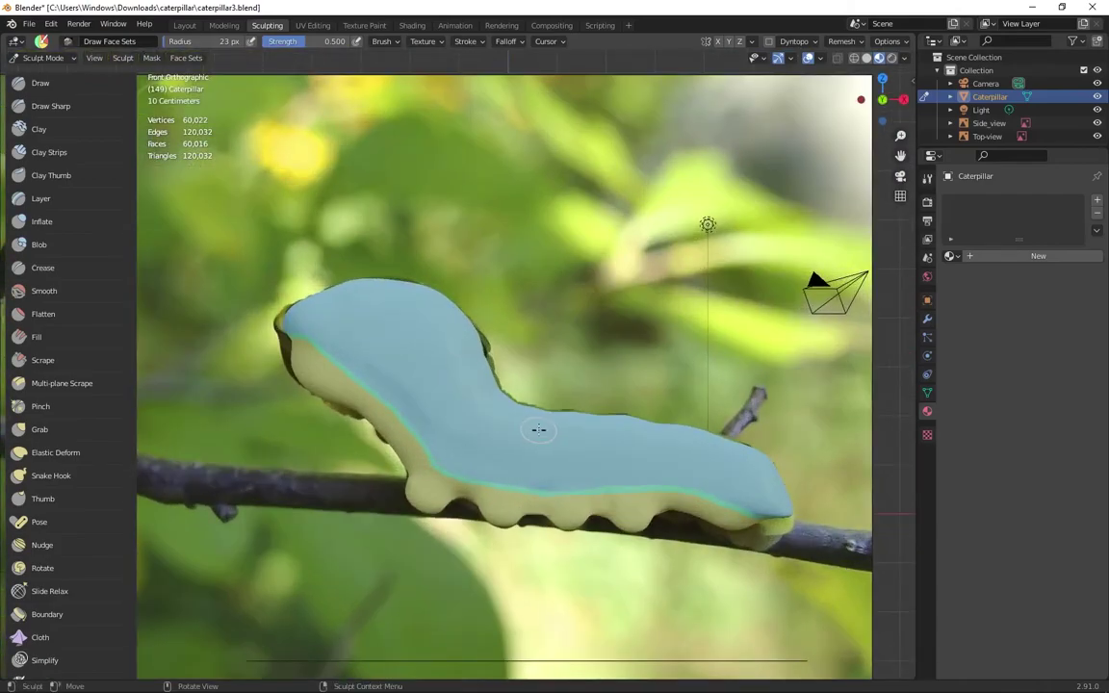
pyautogui.click(185, 57)
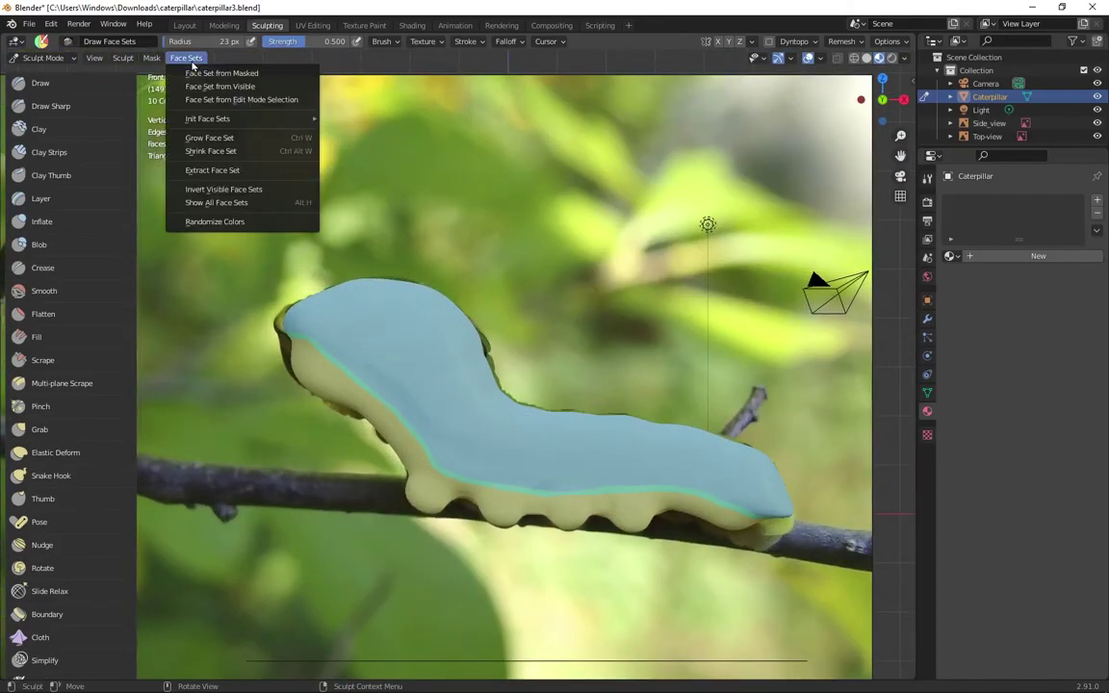
pyautogui.click(243, 169)
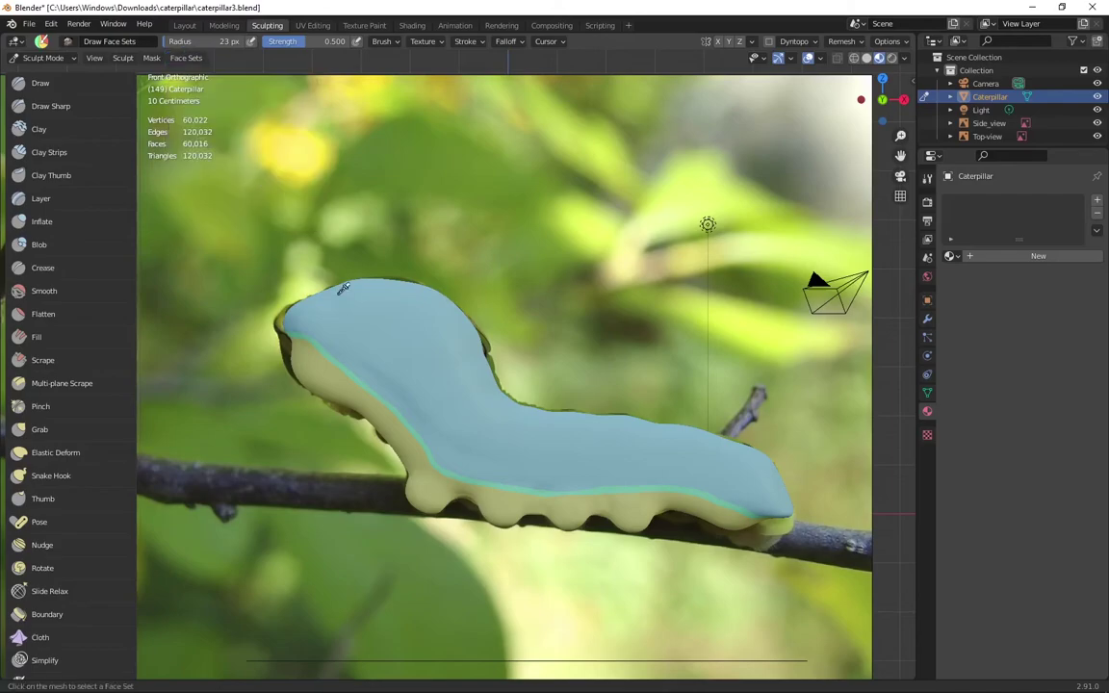
pyautogui.click(427, 371)
pyautogui.doubleClick(984, 124)
pyautogui.scroll(-1, 987, 123)
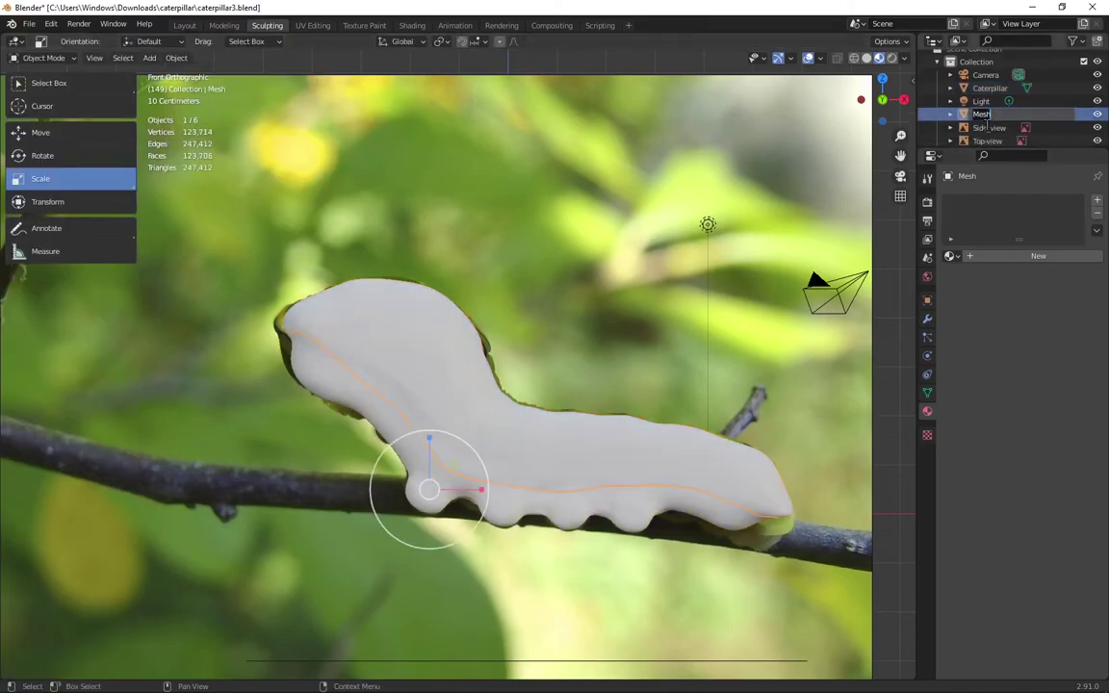
pyautogui.write('TopMesh')
pyautogui.press('Return')
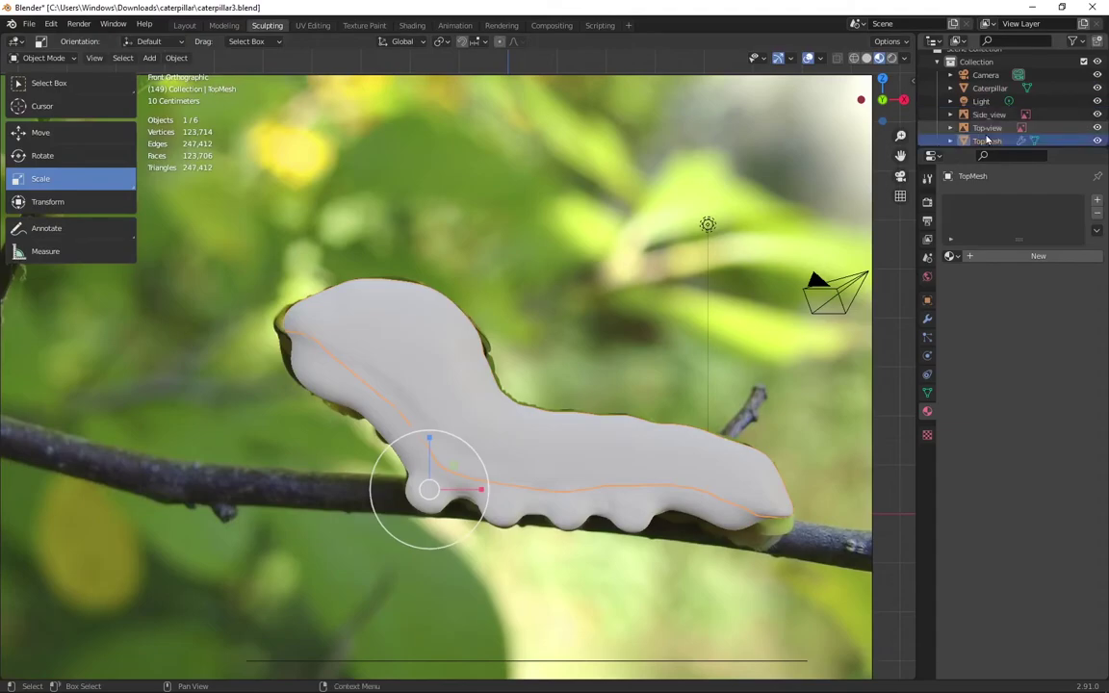
# Step: Return to sculpting the Caterpillar, extract its bottom face set as a separate object and rename it BottomMesh
pyautogui.click(998, 88)
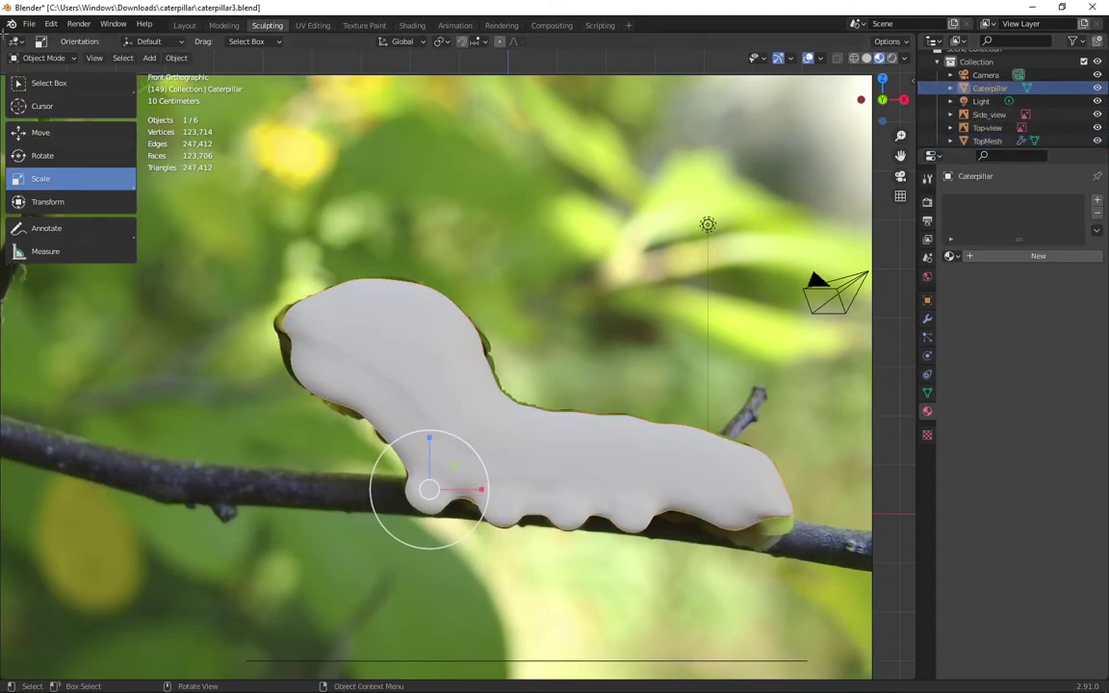
pyautogui.click(46, 59)
pyautogui.click(46, 99)
pyautogui.click(186, 58)
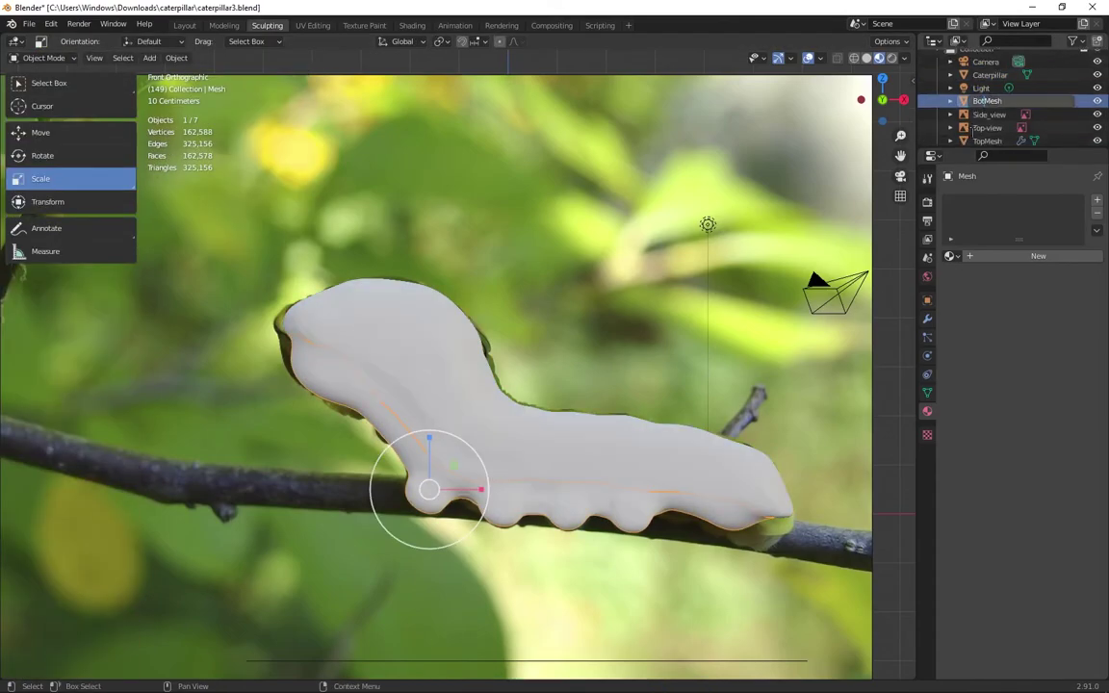
# Step: Sculpt the Caterpillar again, extract its stripe face set as a separate object and rename it SideMesh
pyautogui.click(1004, 90)
pyautogui.click(46, 59)
pyautogui.click(46, 101)
pyautogui.click(183, 58)
pyautogui.click(207, 173)
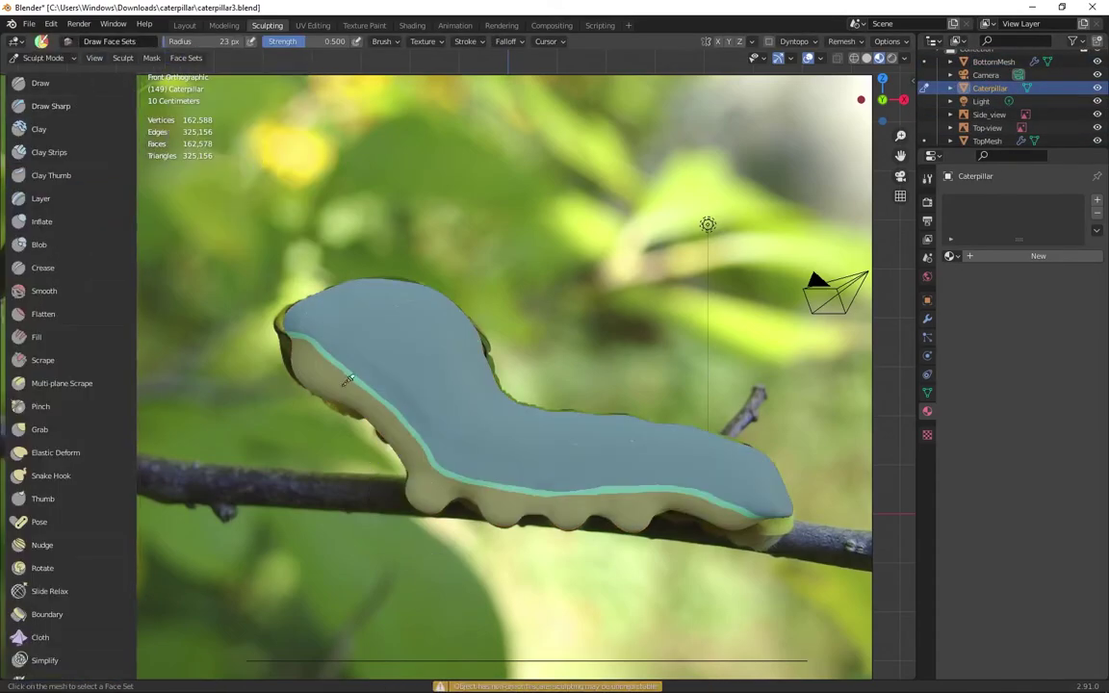
pyautogui.click(429, 456)
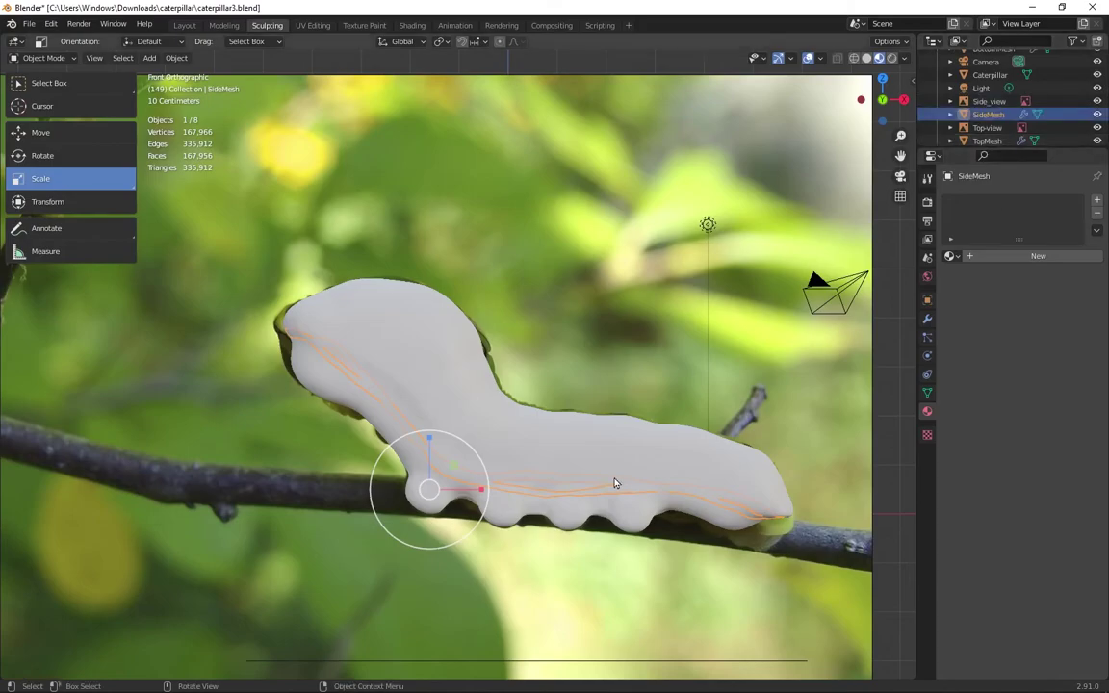
# Step: Hide the Caterpillar object and give TopMesh a new material with a base color sampled from the green body in the side reference
pyautogui.click(1006, 141)
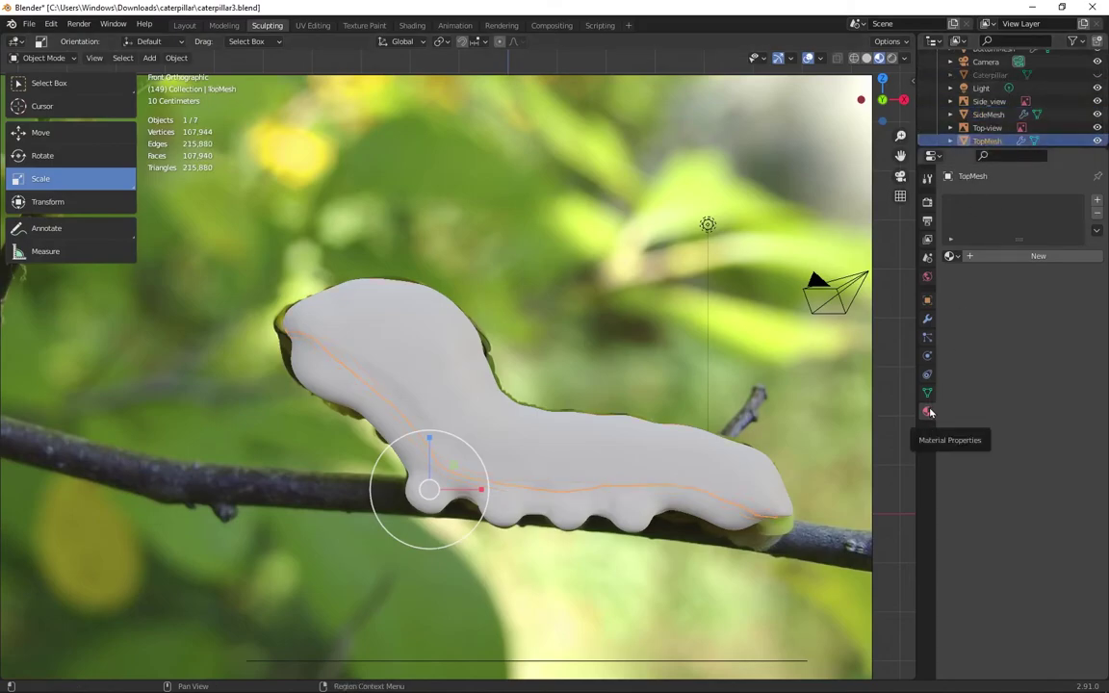
pyautogui.click(1038, 256)
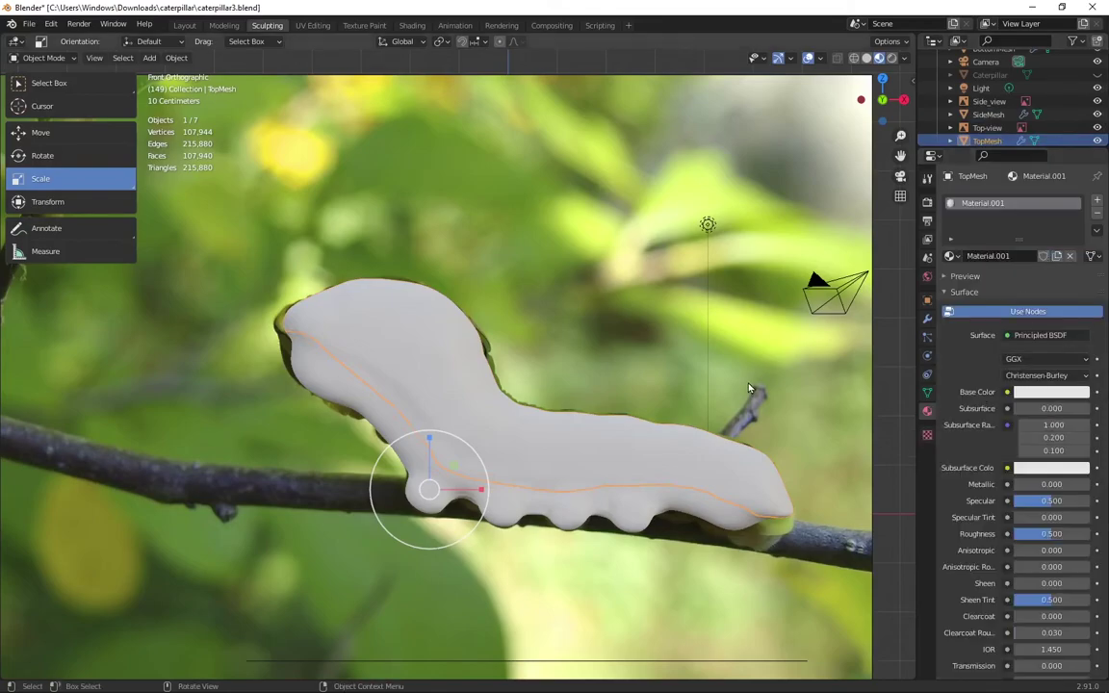
pyautogui.moveTo(694, 395); pyautogui.dragTo(761, 400, button='middle')
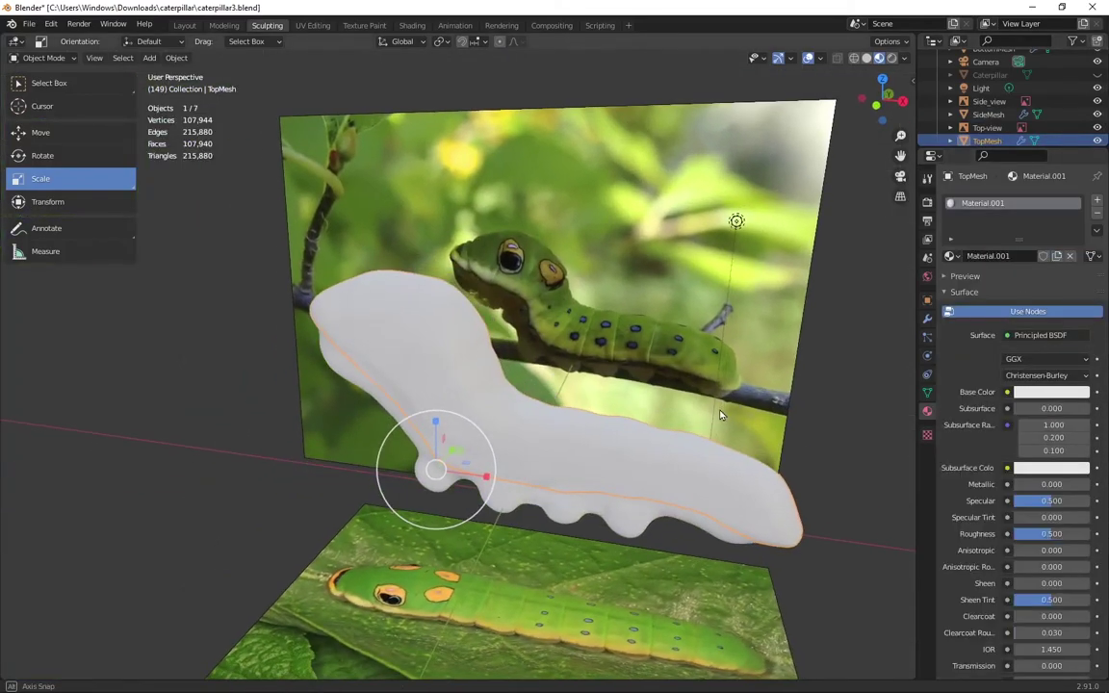
pyautogui.click(1028, 396)
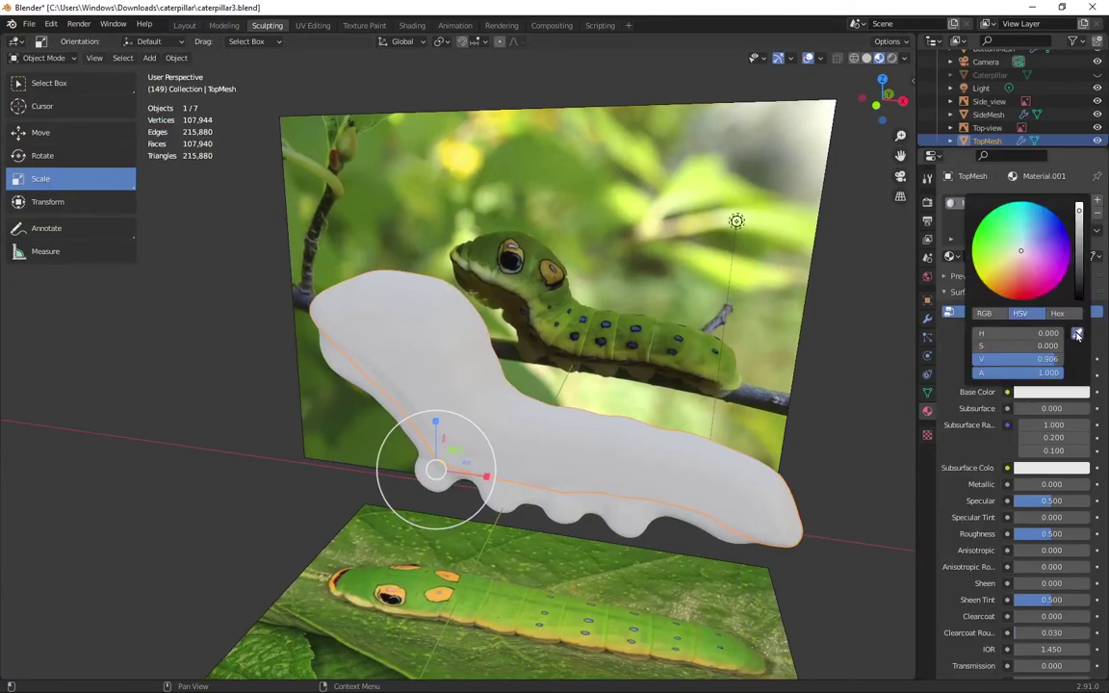
pyautogui.click(968, 301)
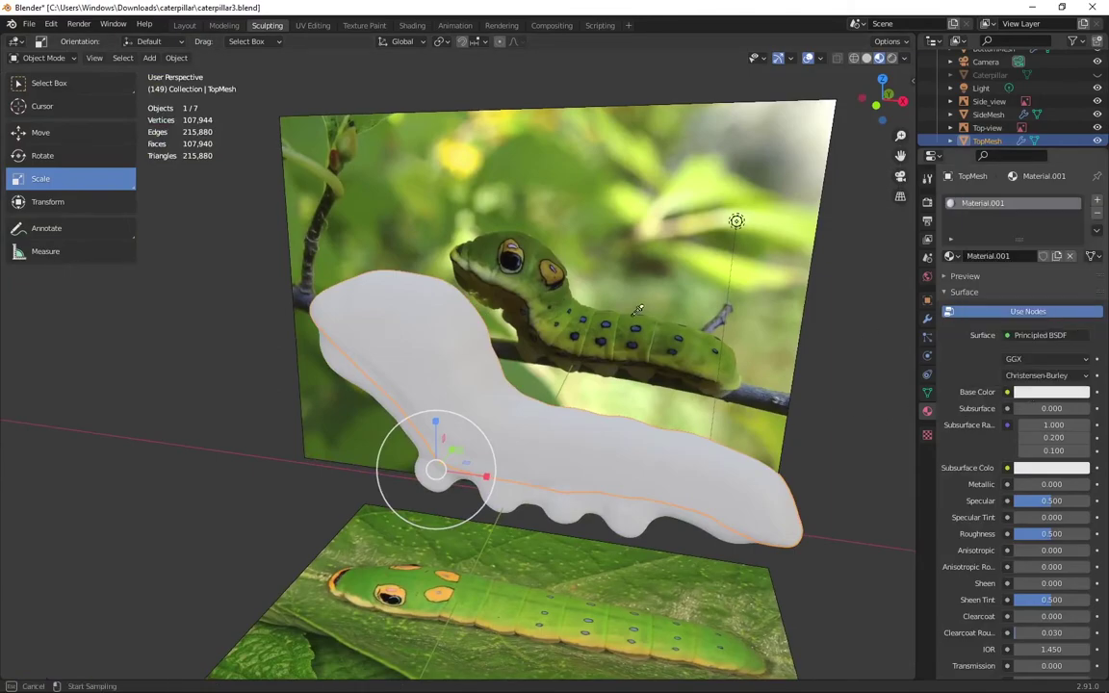
pyautogui.click(538, 282)
# Step: Make TopMesh's base color a brighter, more saturated pure green
pyautogui.click(1030, 392)
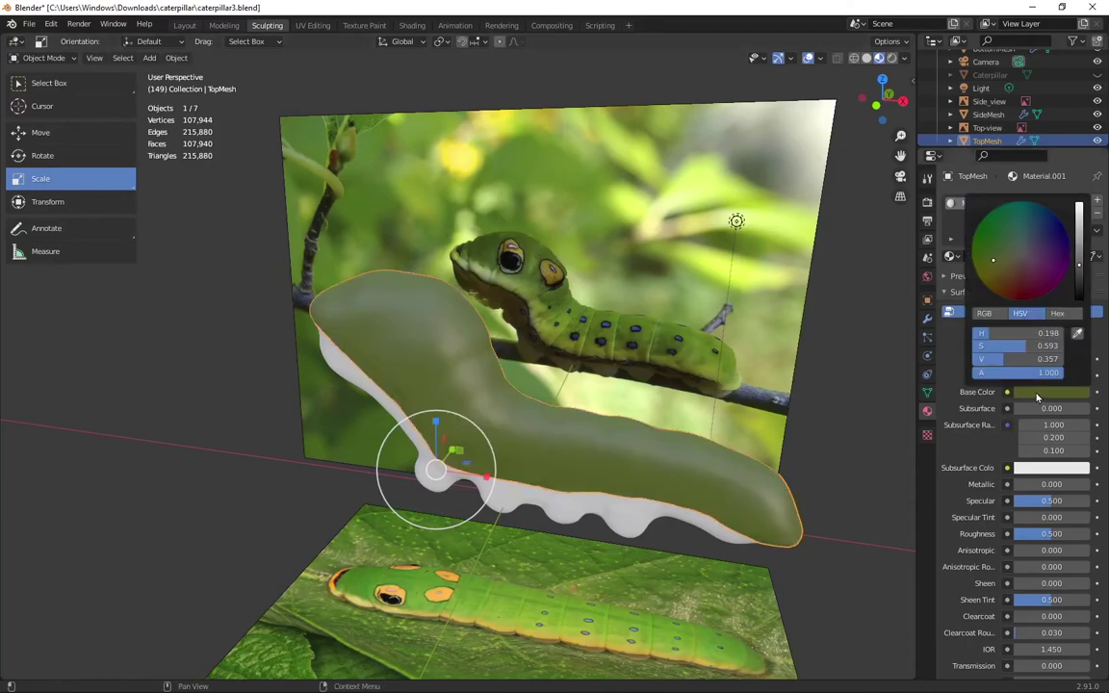
pyautogui.moveTo(1025, 347)
pyautogui.mouseDown()
pyautogui.moveTo(1055, 347)
pyautogui.moveTo(1018, 361)
pyautogui.mouseUp()
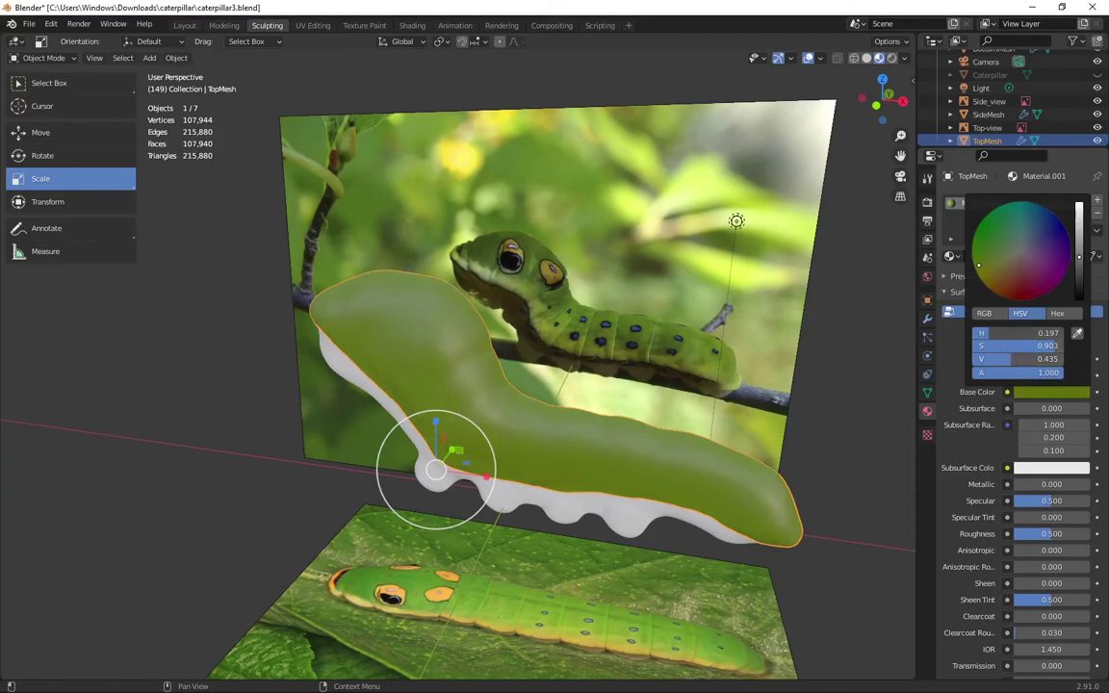
pyautogui.moveTo(978, 264); pyautogui.dragTo(977, 257)
pyautogui.moveTo(1058, 346)
pyautogui.mouseDown()
pyautogui.moveTo(1047, 347)
pyautogui.moveTo(1064, 347)
pyautogui.moveTo(1060, 357)
pyautogui.mouseUp()
# Step: Give BottomMesh a new material sampled from the reference's underside and adjust its base color to hue 0.162, saturation 0.450, value 0.634
pyautogui.scroll(1, 998, 119)
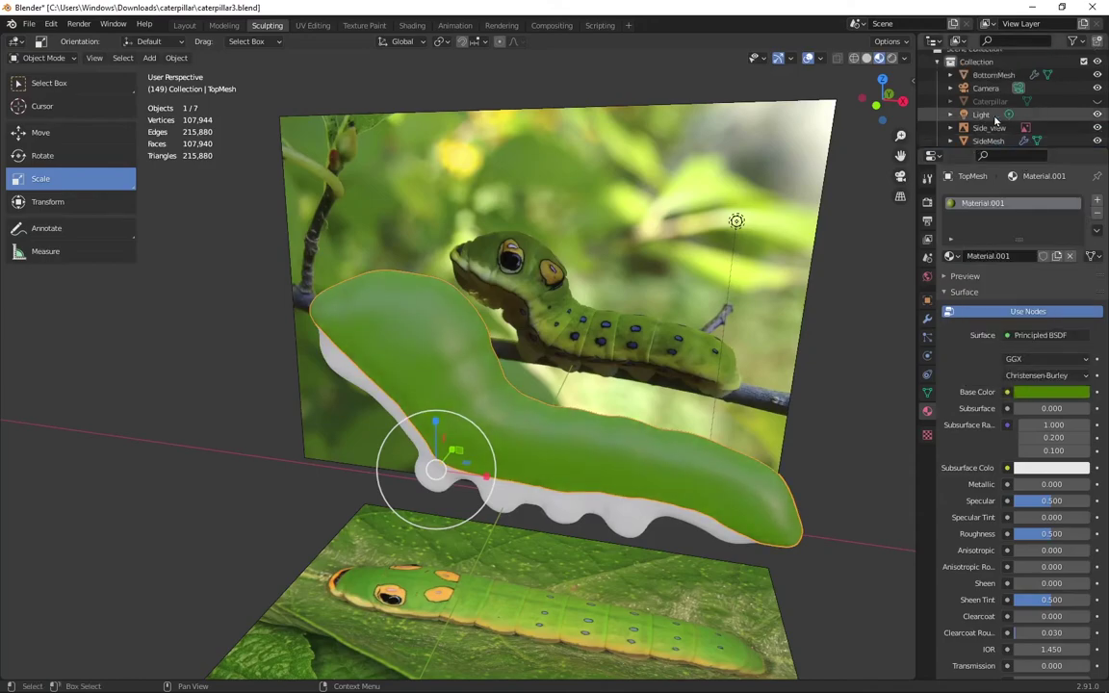
pyautogui.click(993, 76)
pyautogui.click(1016, 260)
pyautogui.click(1052, 392)
pyautogui.click(1078, 333)
pyautogui.click(501, 293)
pyautogui.click(1052, 392)
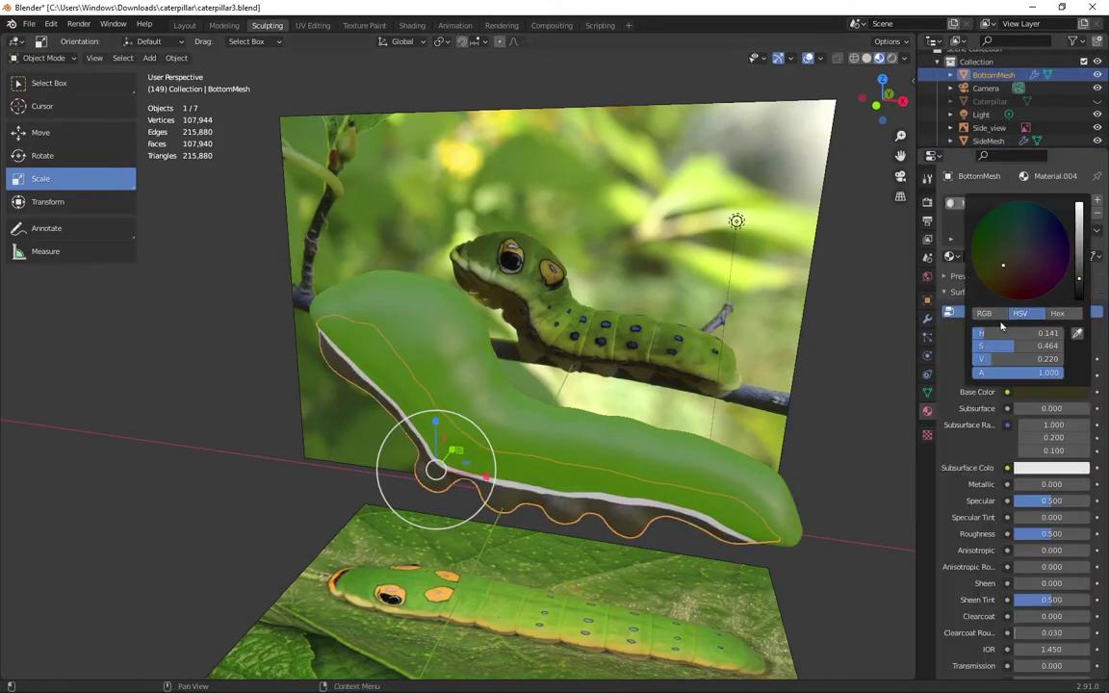
pyautogui.moveTo(995, 360); pyautogui.dragTo(1031, 359)
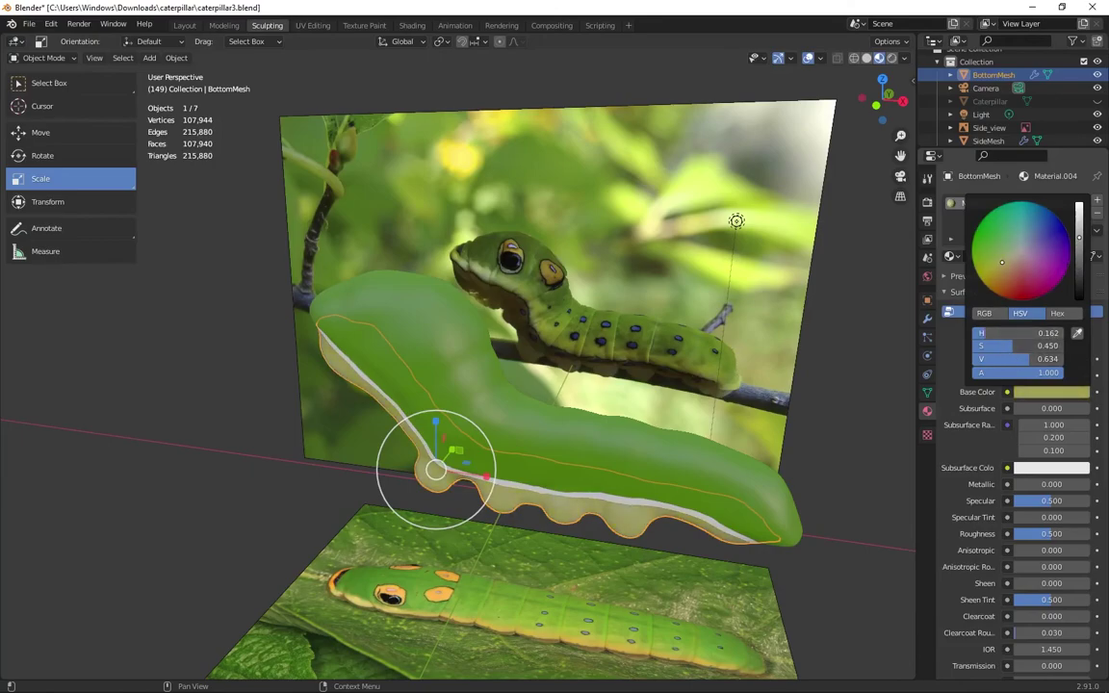
# Step: Give SideMesh a new material with a near-black base color, deselect it and check the colored body from an angle
pyautogui.click(1002, 142)
pyautogui.click(1020, 256)
pyautogui.click(1033, 393)
pyautogui.click(1080, 293)
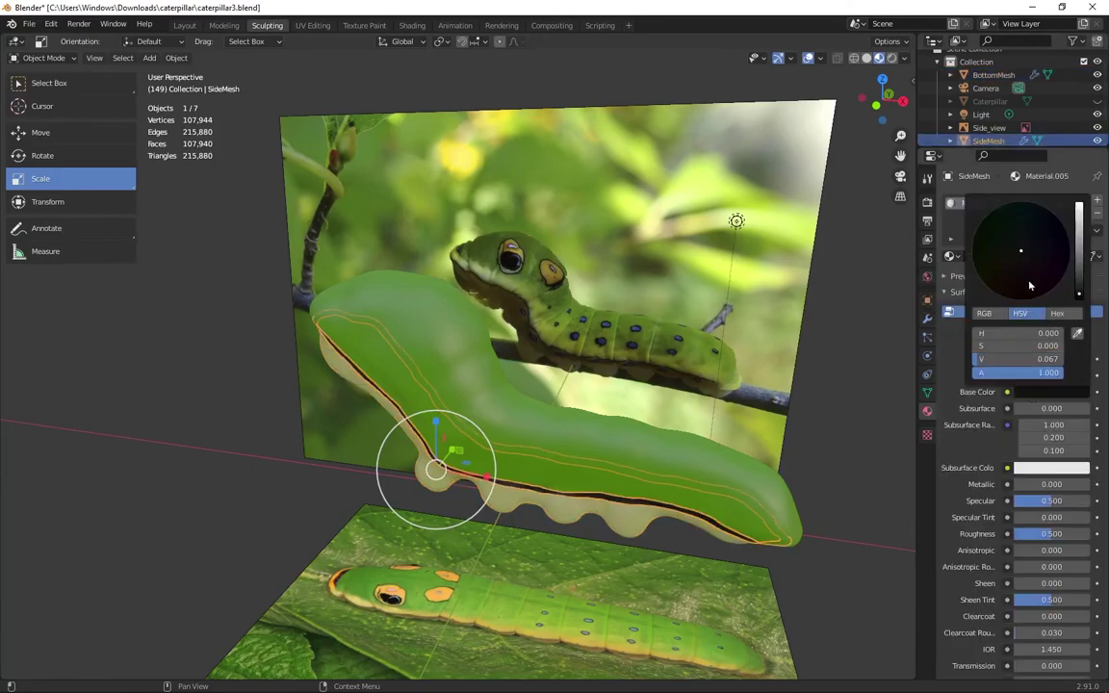
pyautogui.click(983, 102)
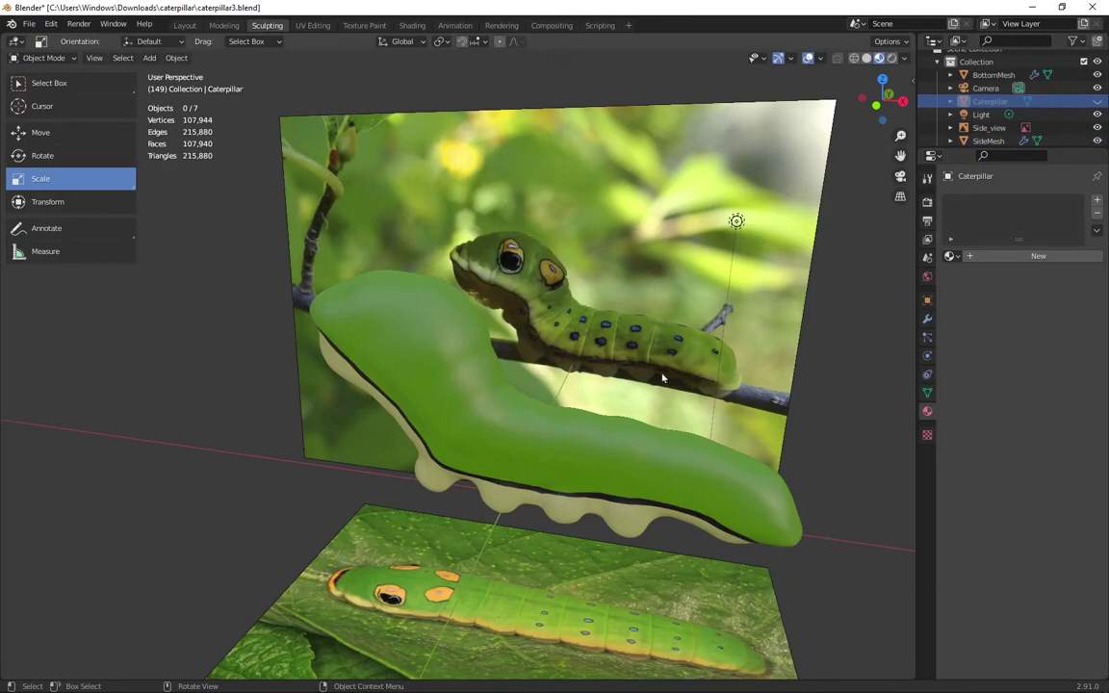
pyautogui.moveTo(624, 388); pyautogui.dragTo(595, 382, button='middle')
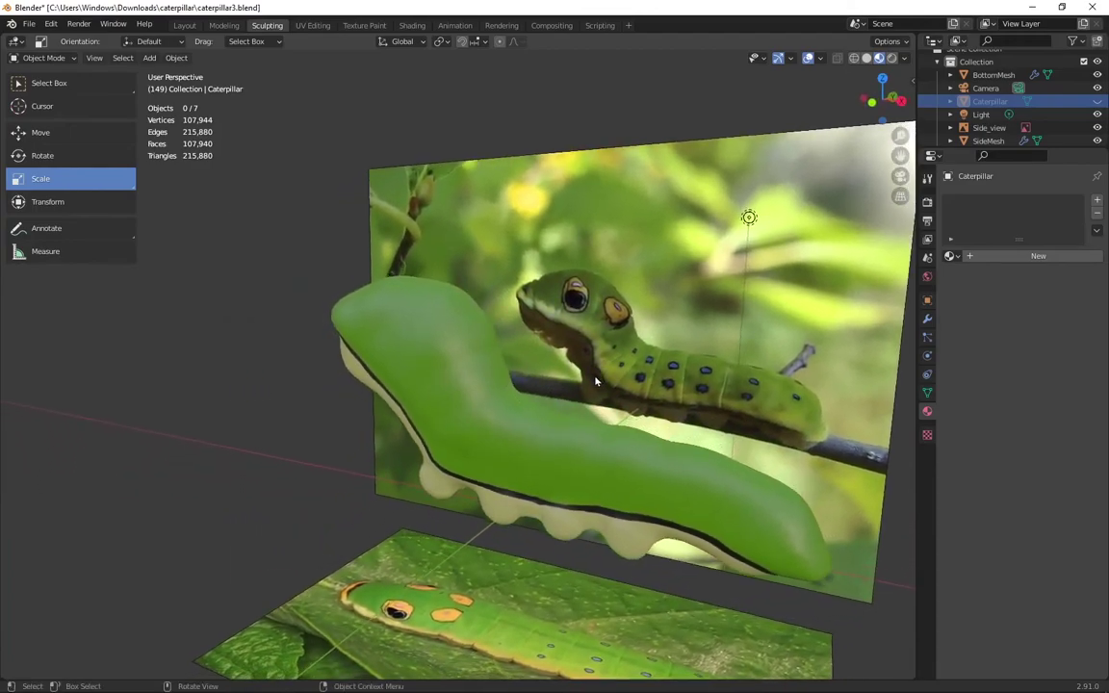